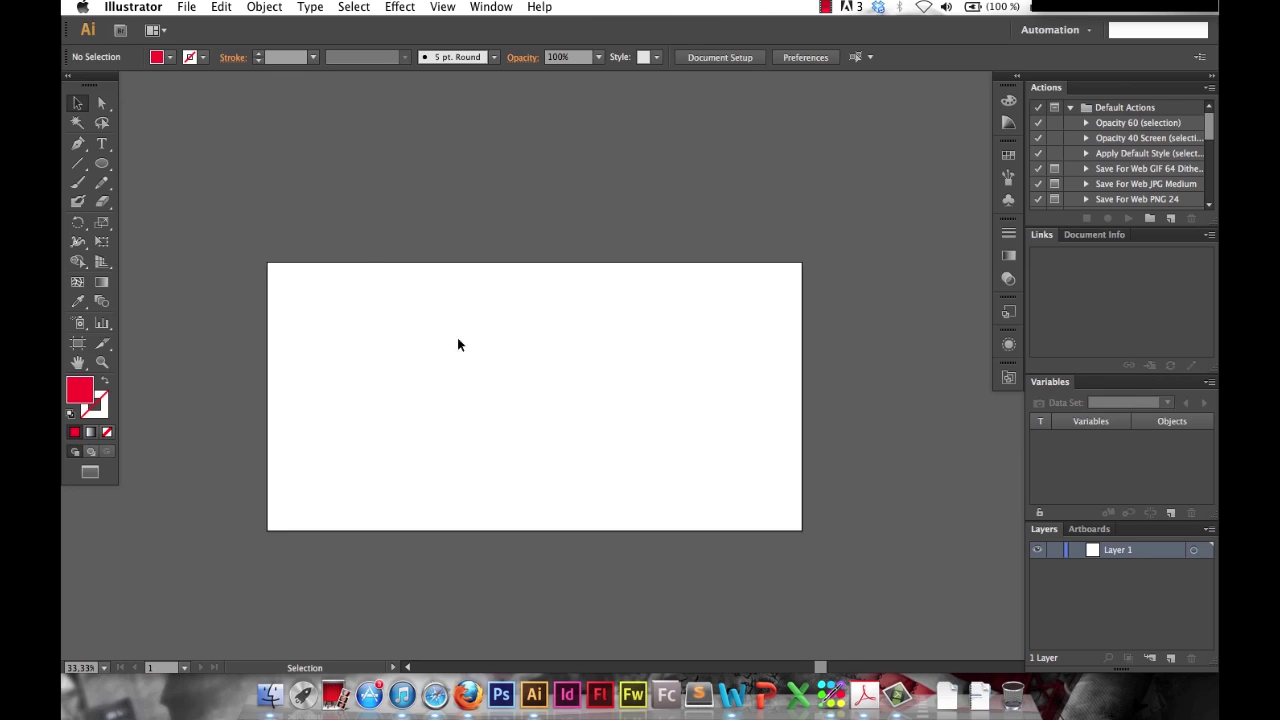
- Draw a small red circle with the Ellipse tool and place it on the upper left part of the artboard
click(101, 165)
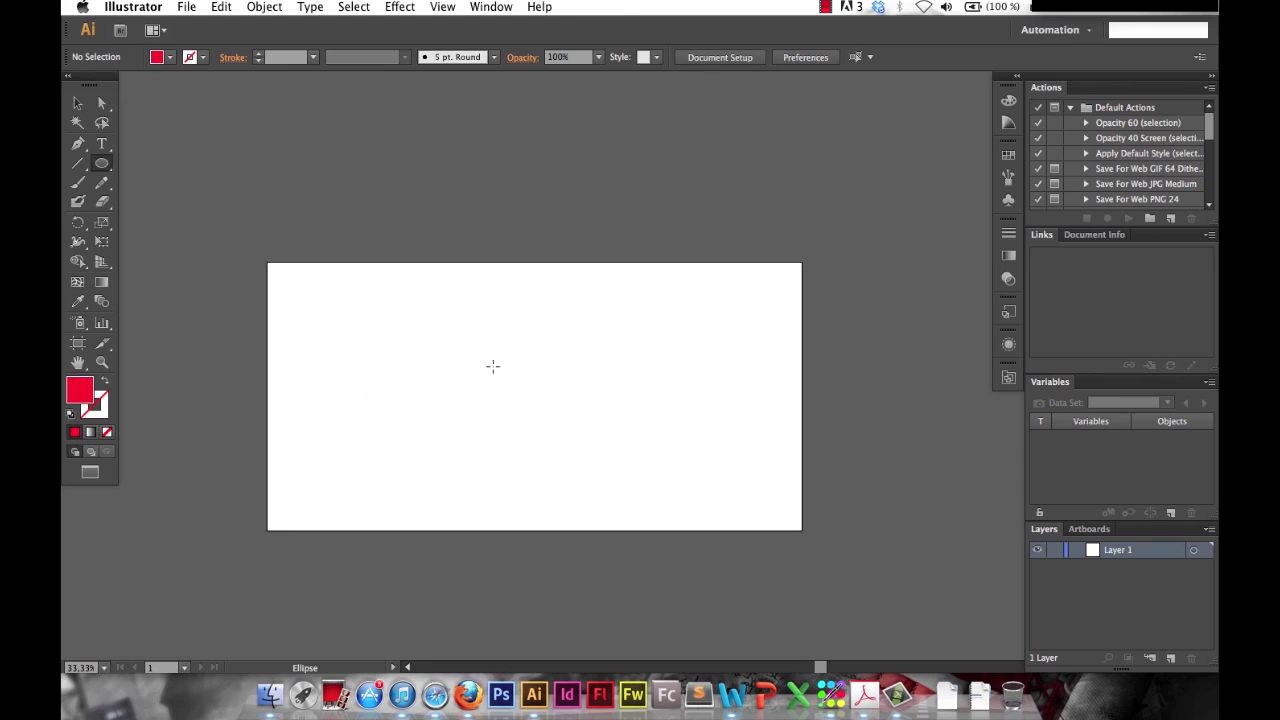
drag(501, 338, 465, 373)
key(v)
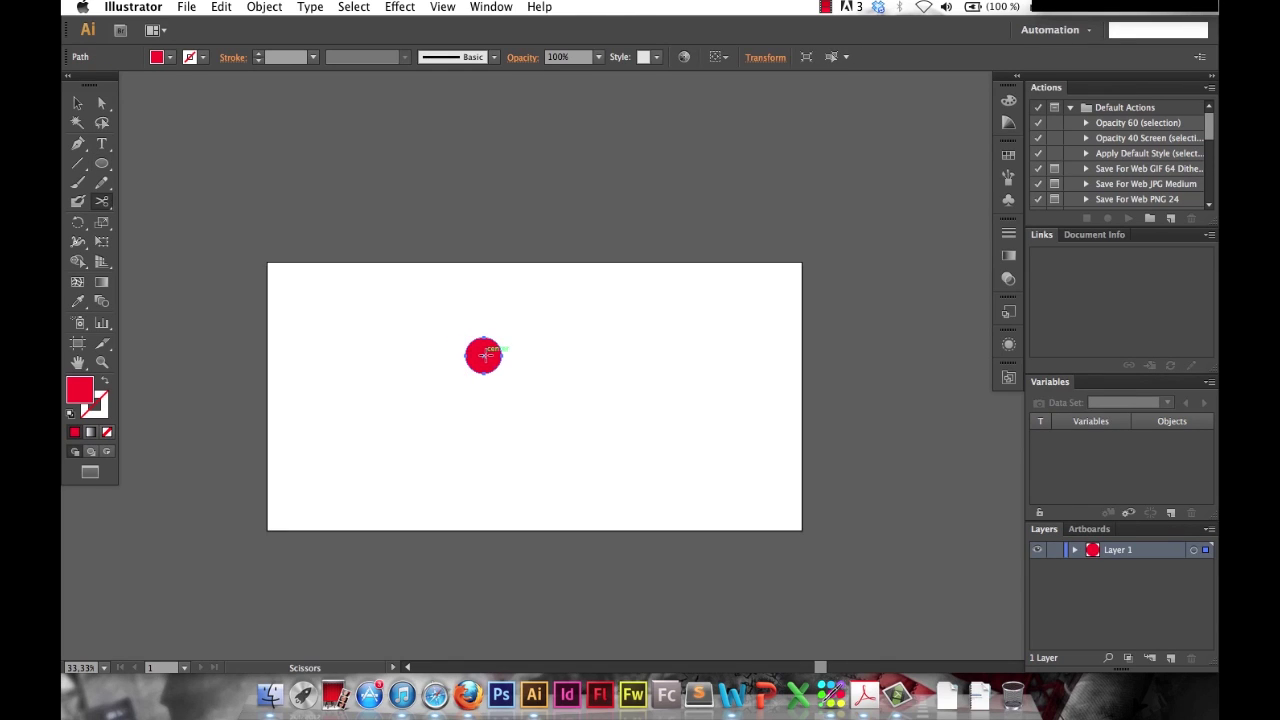
drag(485, 358, 442, 407)
click(520, 374)
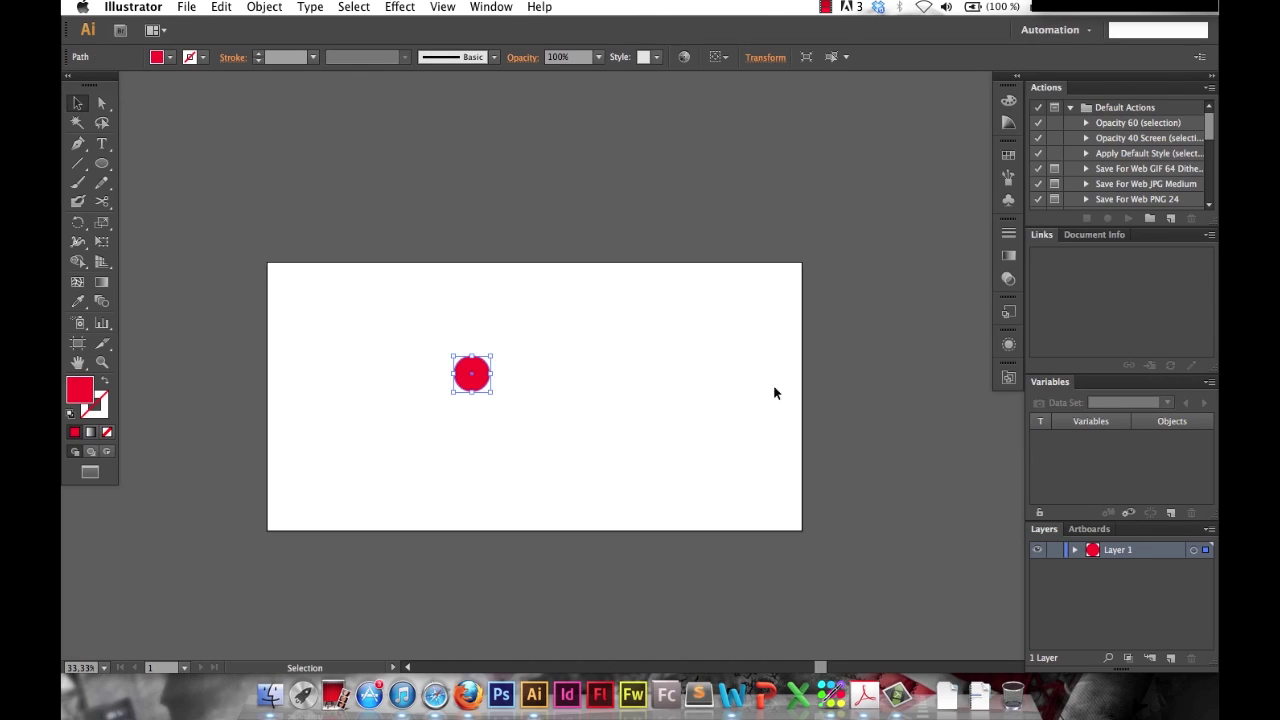
- Apply the grid style from the Additive graphic style library to the small circle
click(1010, 315)
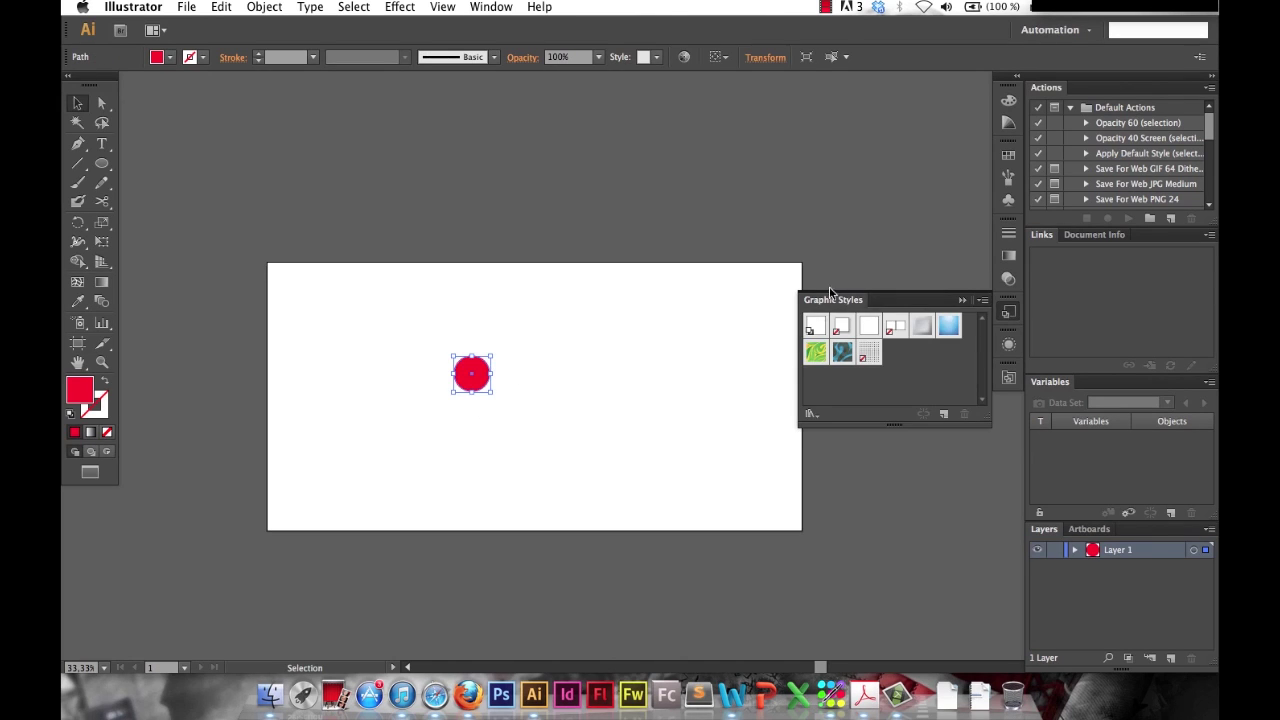
click(810, 413)
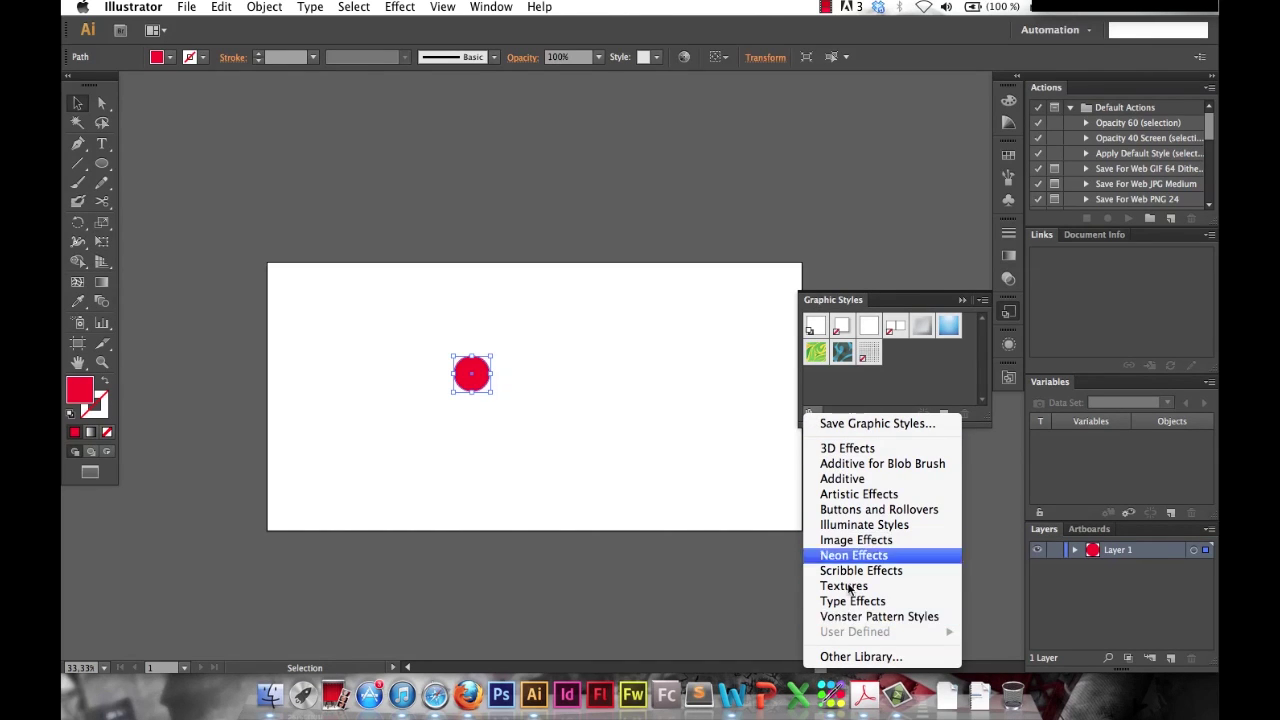
click(853, 480)
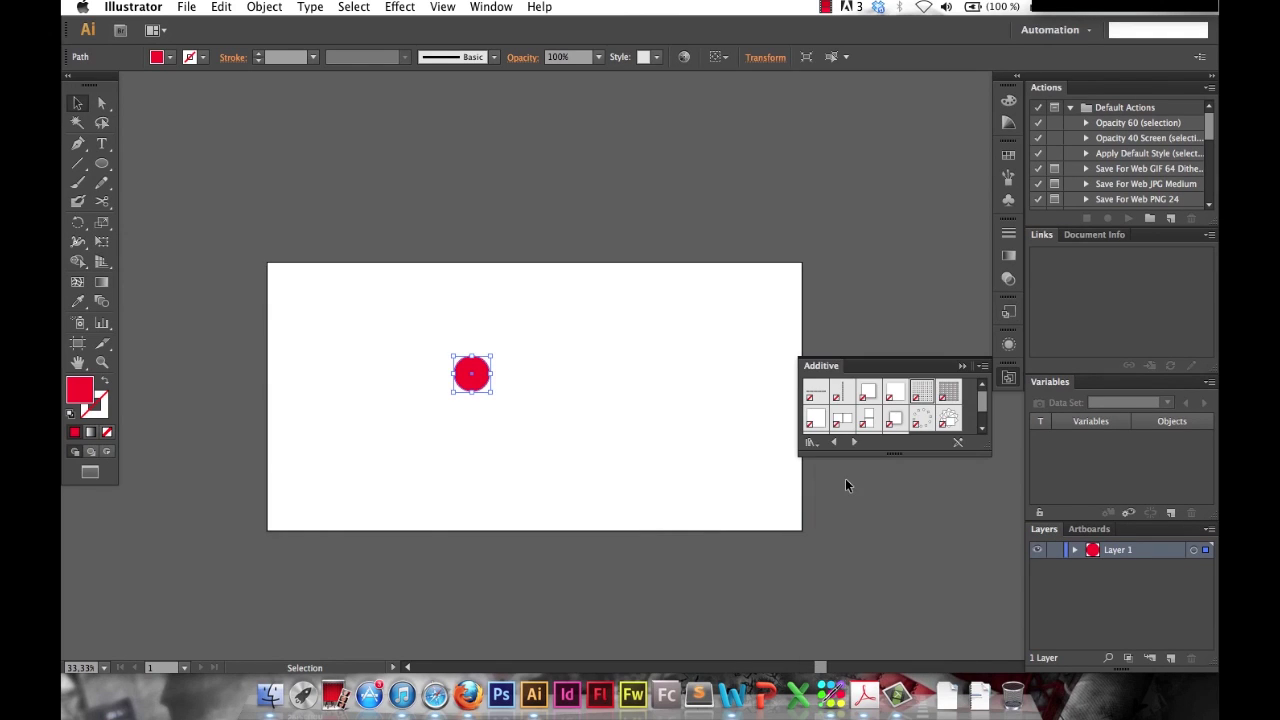
click(925, 394)
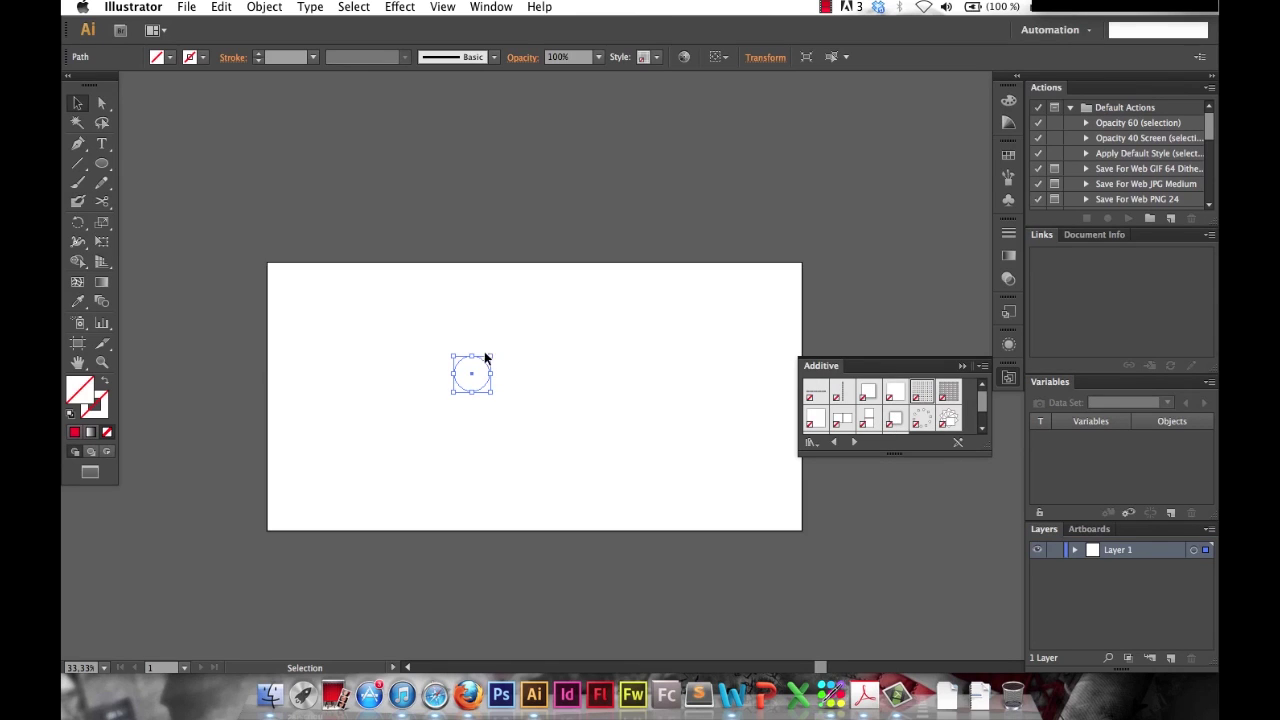
click(500, 381)
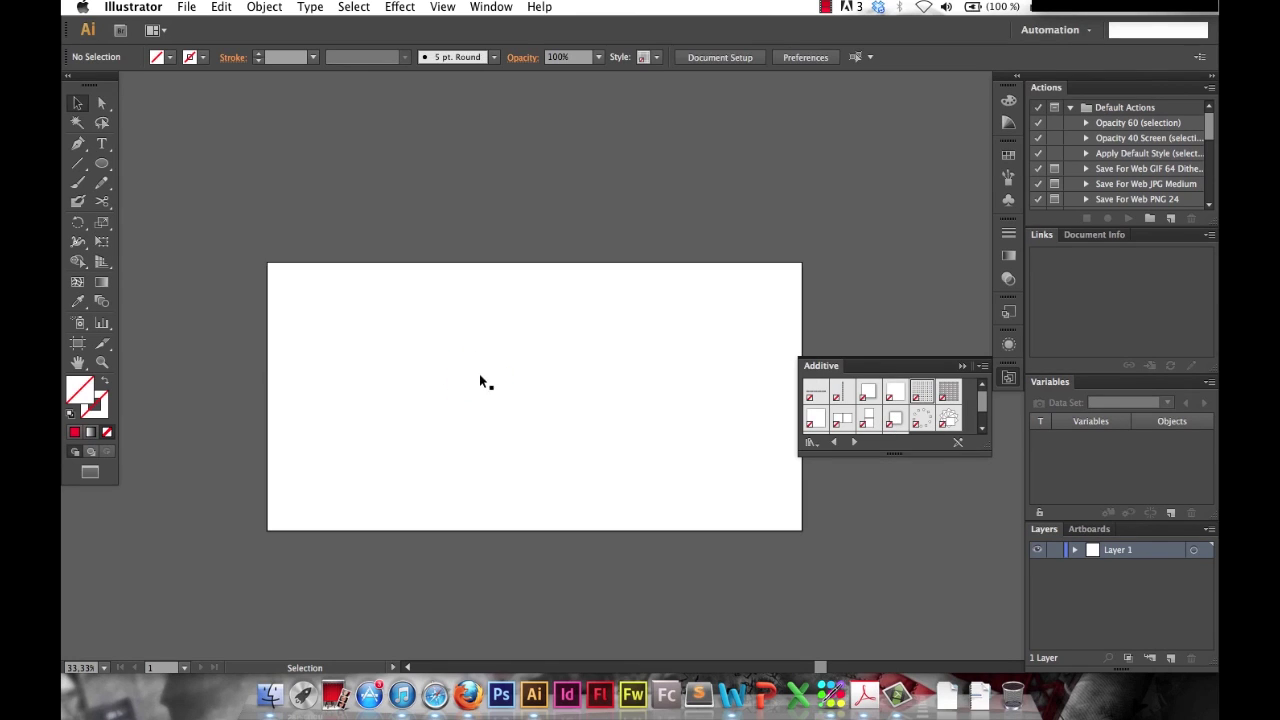
- Fill the styled circle with red
click(474, 374)
click(170, 57)
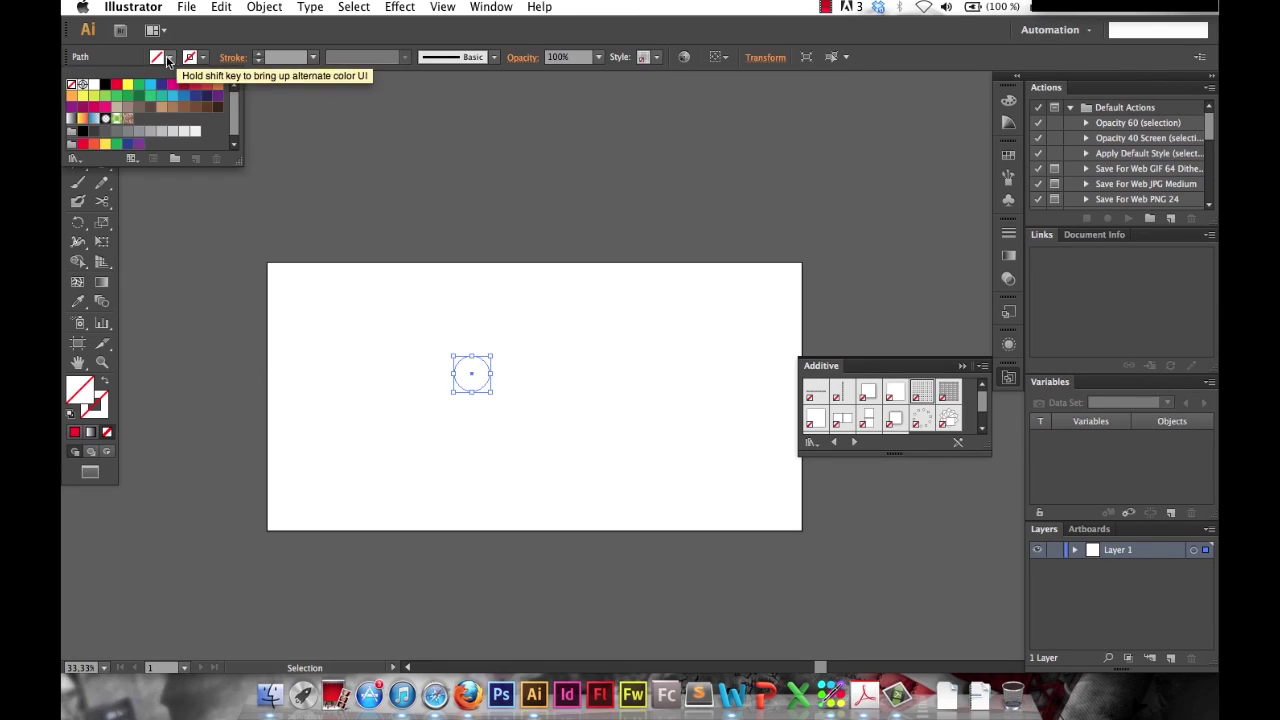
click(116, 85)
click(378, 418)
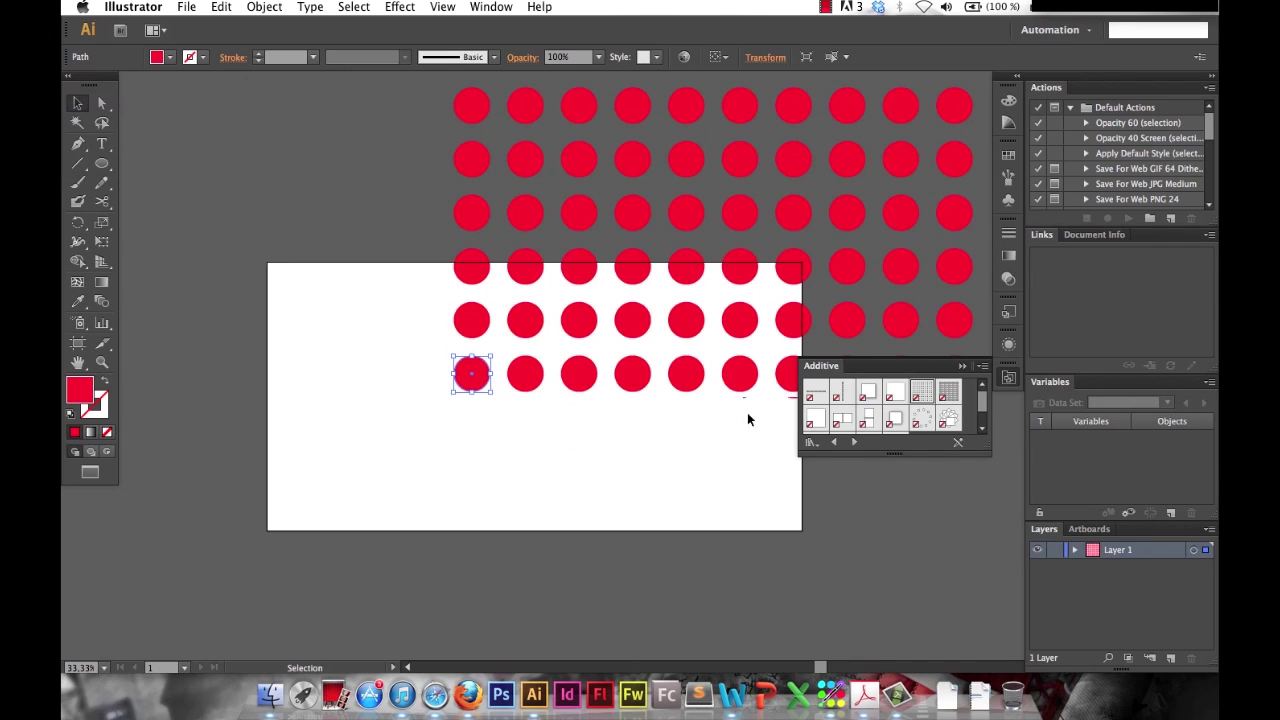
scroll(747, 412, up, 5)
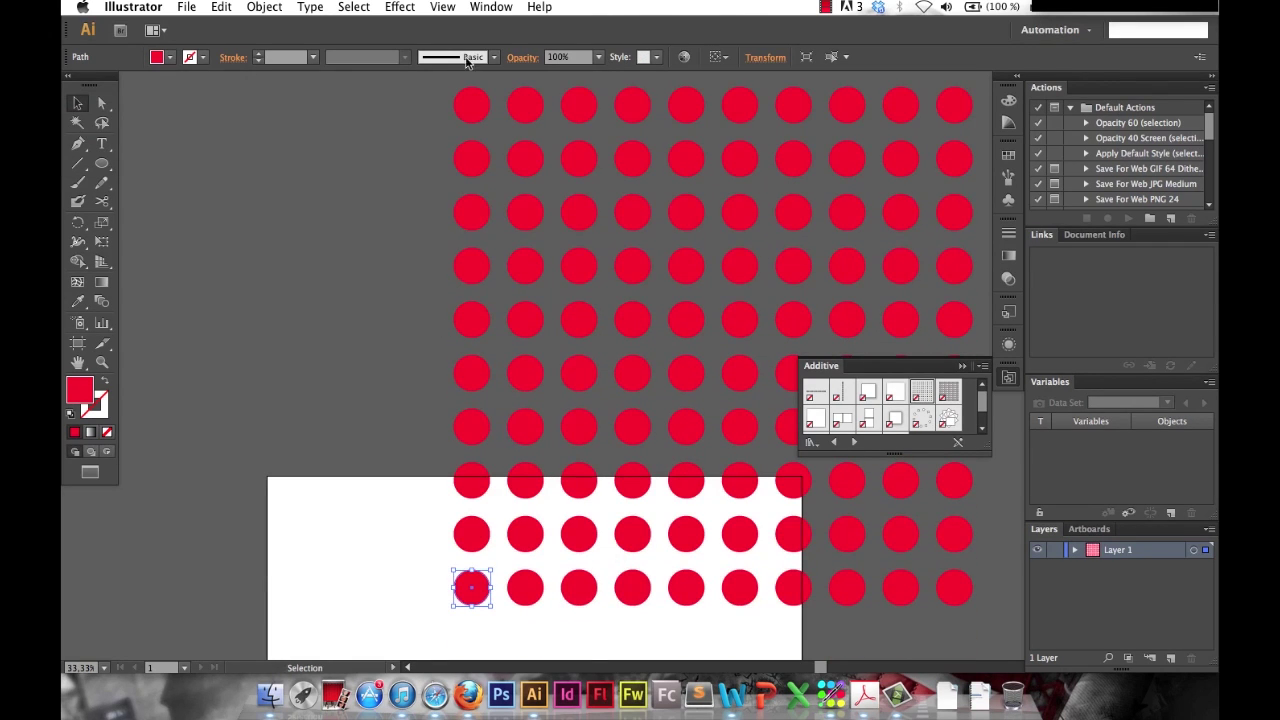
- Move the dot grid to the left by its original circle
drag(449, 606, 402, 600)
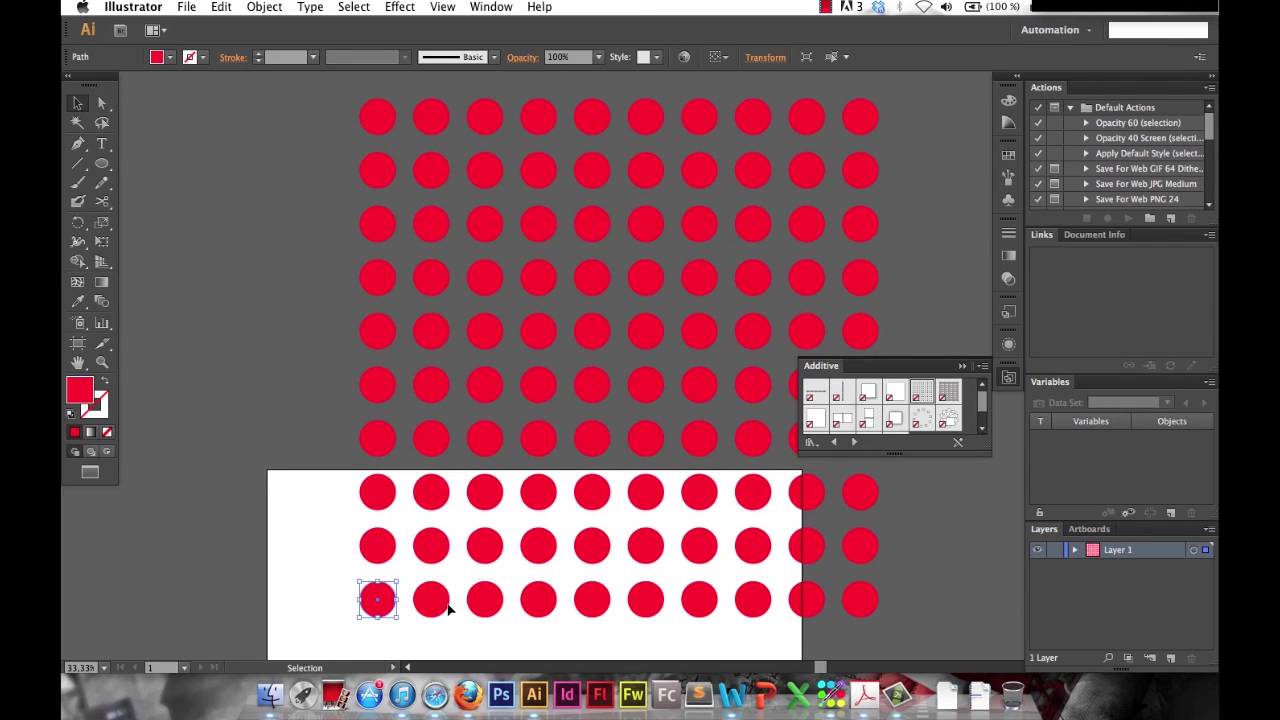
scroll(504, 574, down, 1)
click(306, 552)
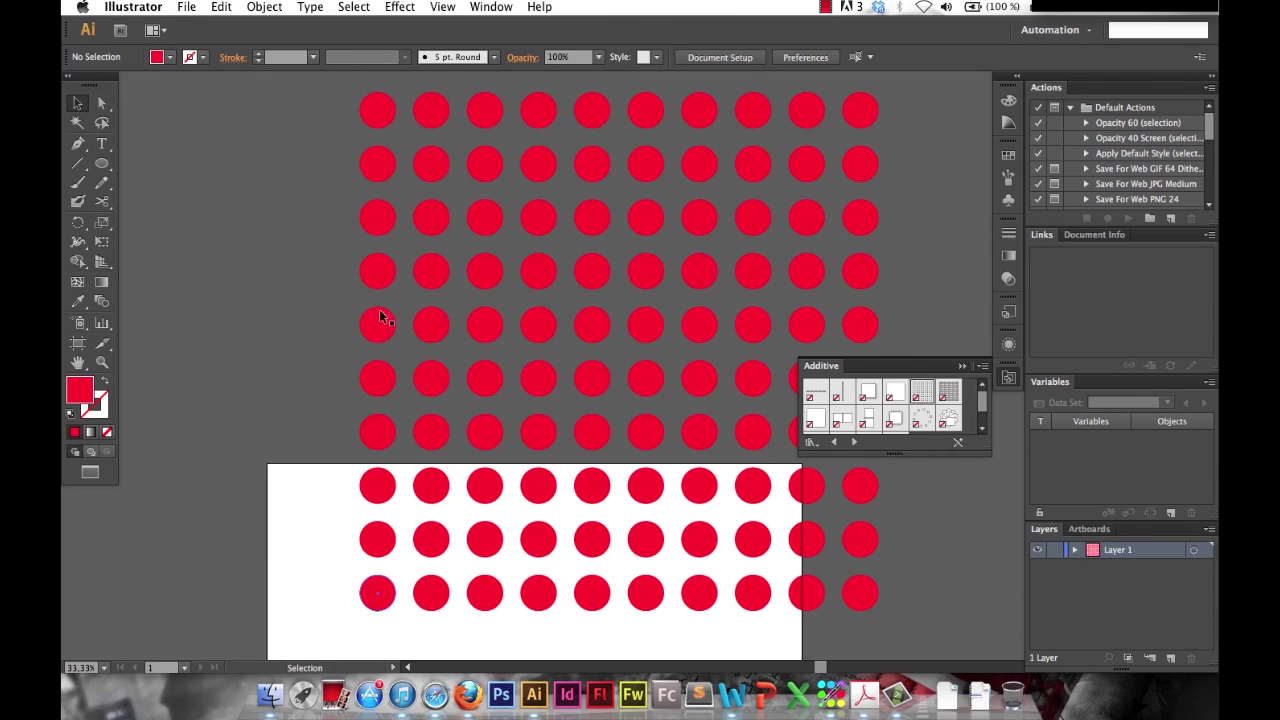
- Expand the appearance of the styled circle to turn the dot grid into editable shapes
click(966, 363)
click(388, 590)
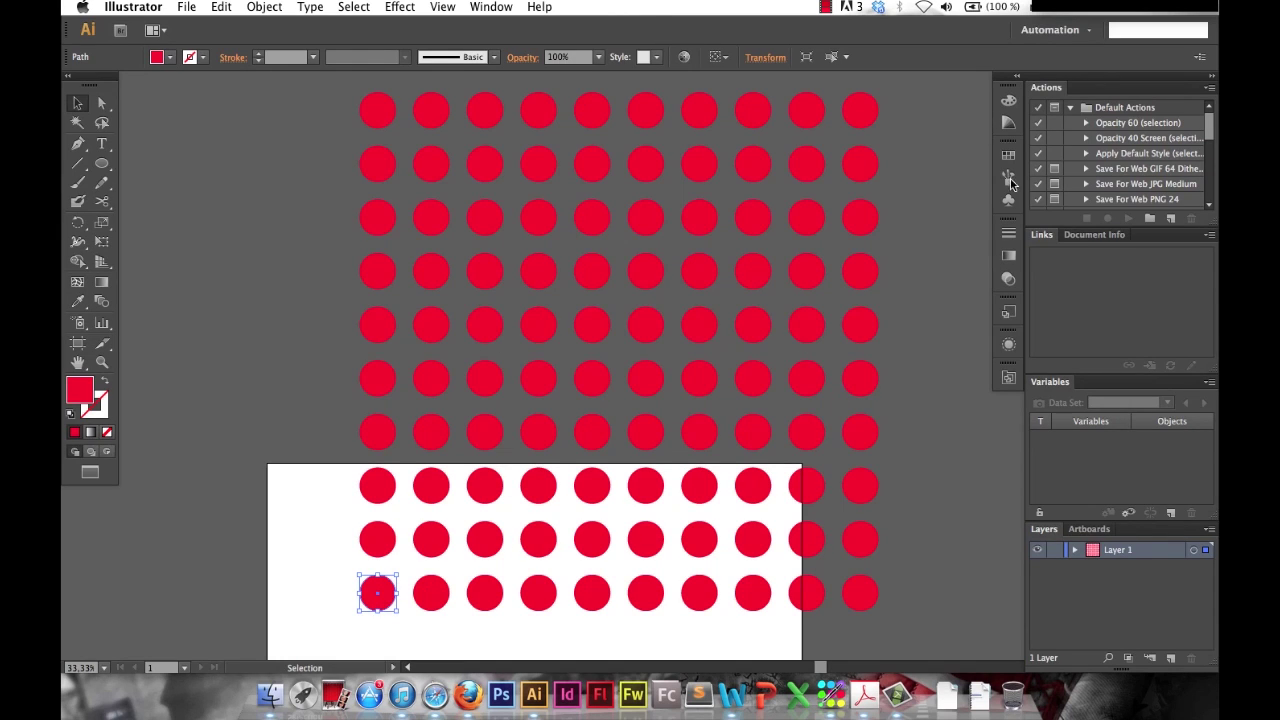
click(227, 8)
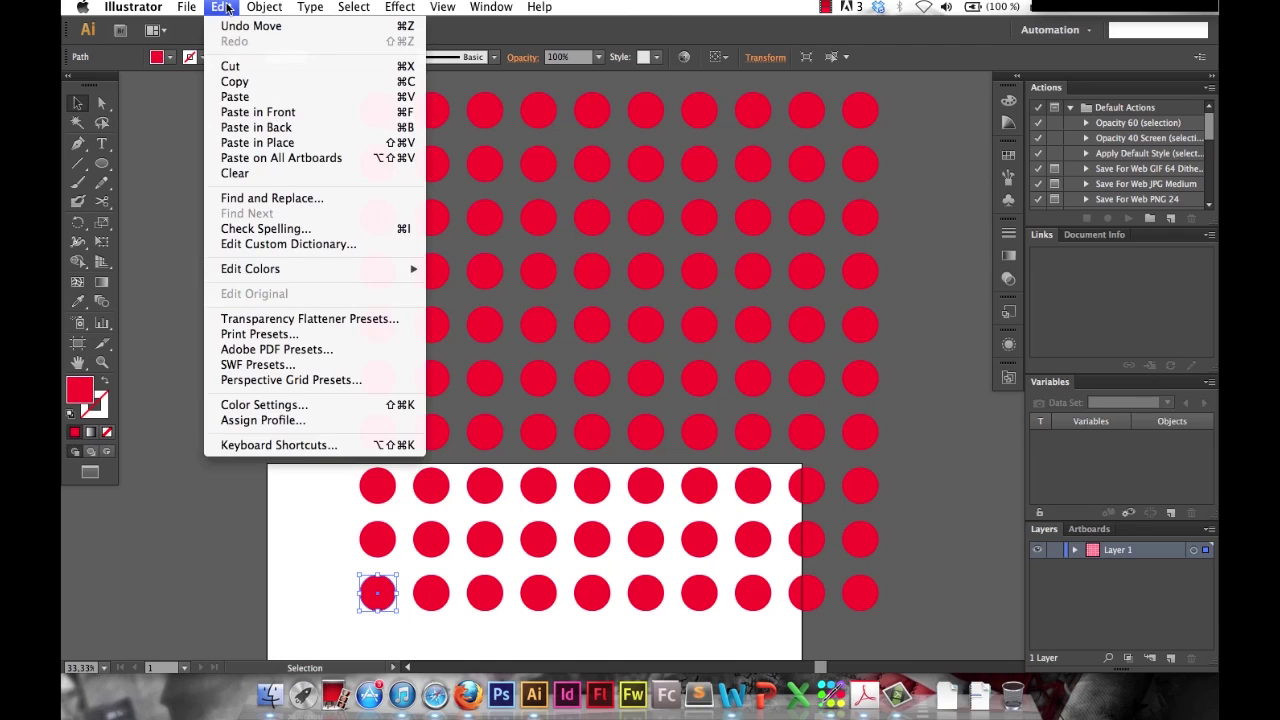
mouse_move(264, 8)
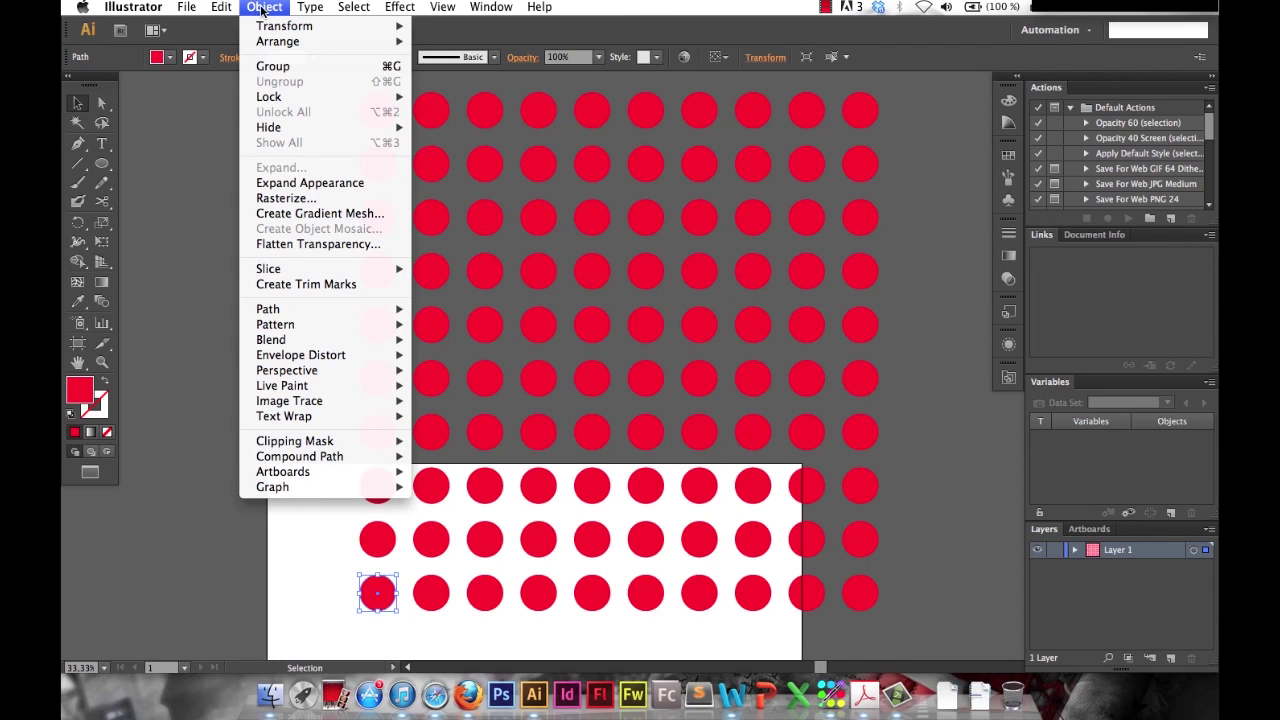
click(314, 182)
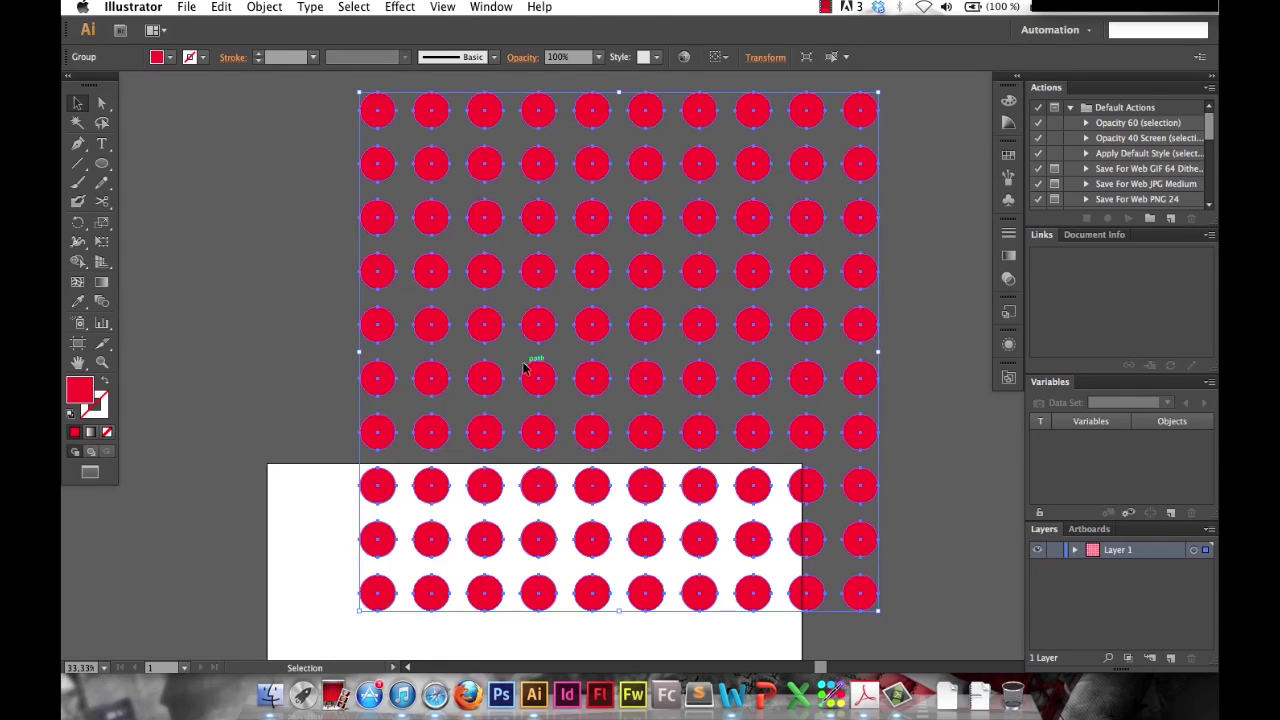
- Save the expanded dot grid as a new Movie Clip symbol
click(1008, 200)
drag(554, 119, 857, 214)
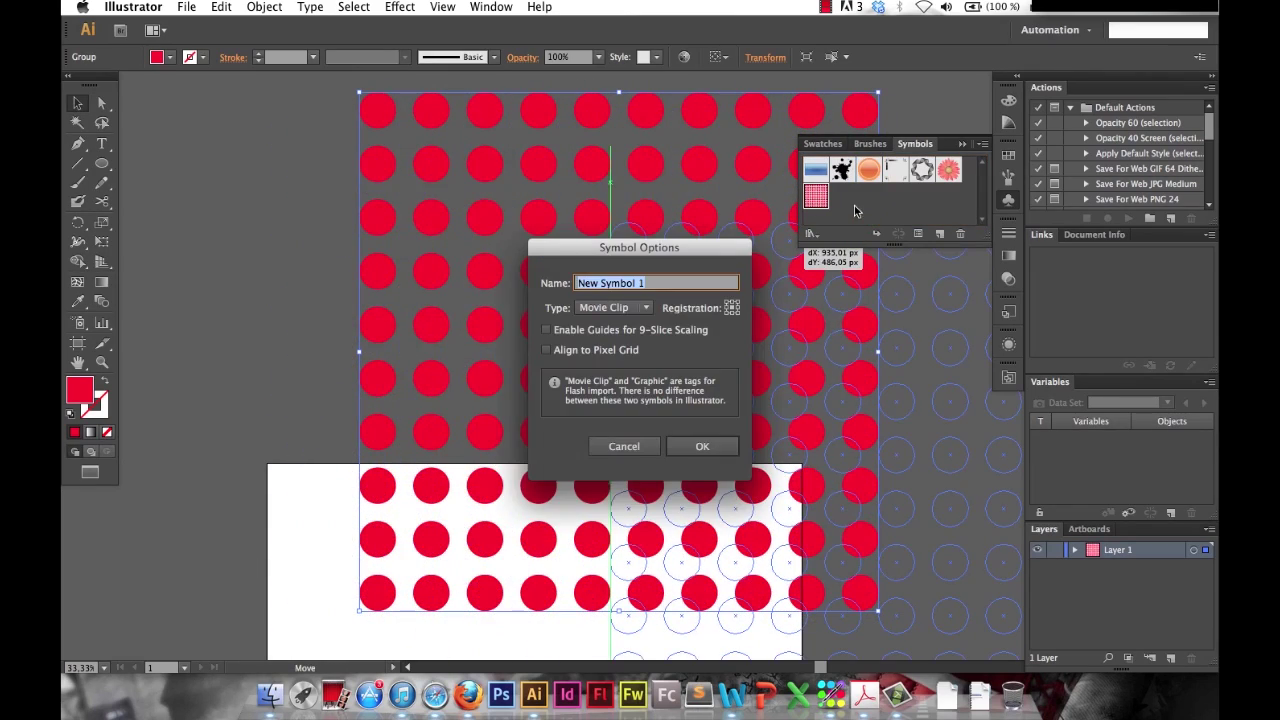
click(659, 283)
click(703, 446)
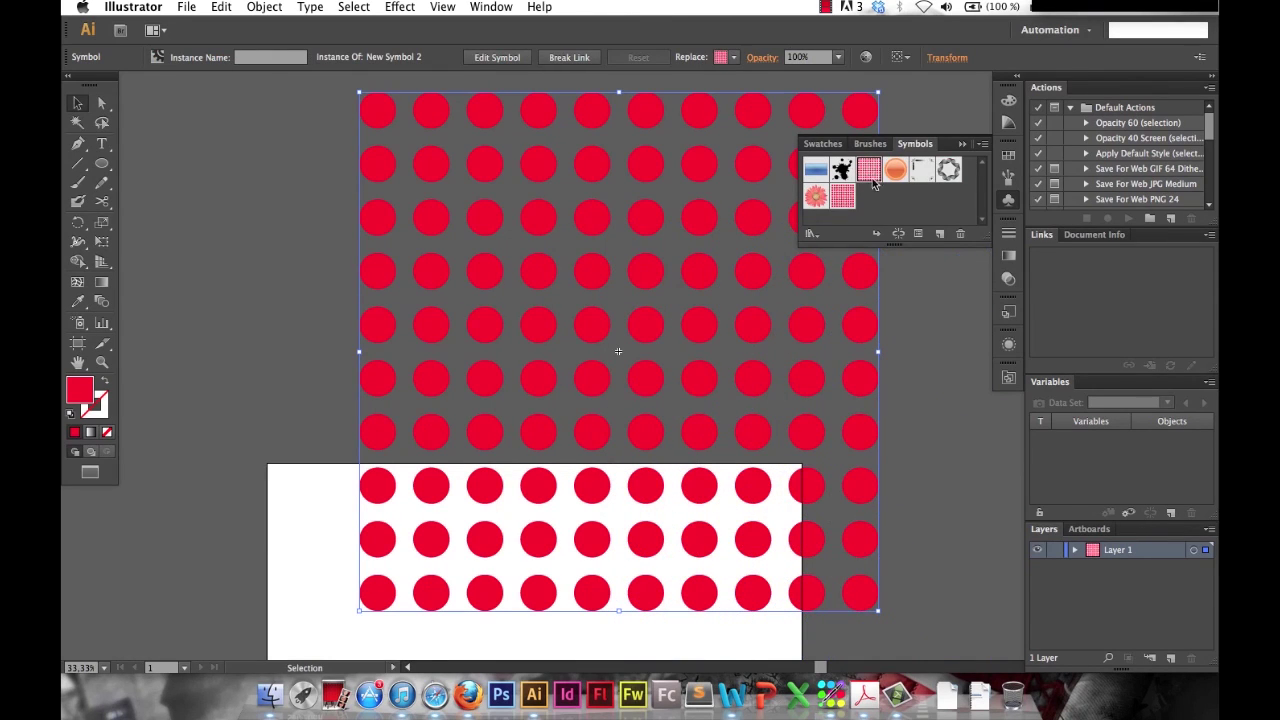
- Delete the dot grid from the artboard
click(908, 335)
click(731, 491)
key(Delete)
scroll(575, 507, down, 5)
- Draw a large red circle about 717 px in diameter and move it to the middle of the artboard
click(104, 166)
drag(603, 232, 410, 379)
key(v)
drag(505, 328, 524, 286)
click(740, 304)
- Delete the large circle's left anchor point to leave its right half, and select the half circle's curved edge
click(550, 288)
key(a)
drag(392, 273, 447, 310)
key(Delete)
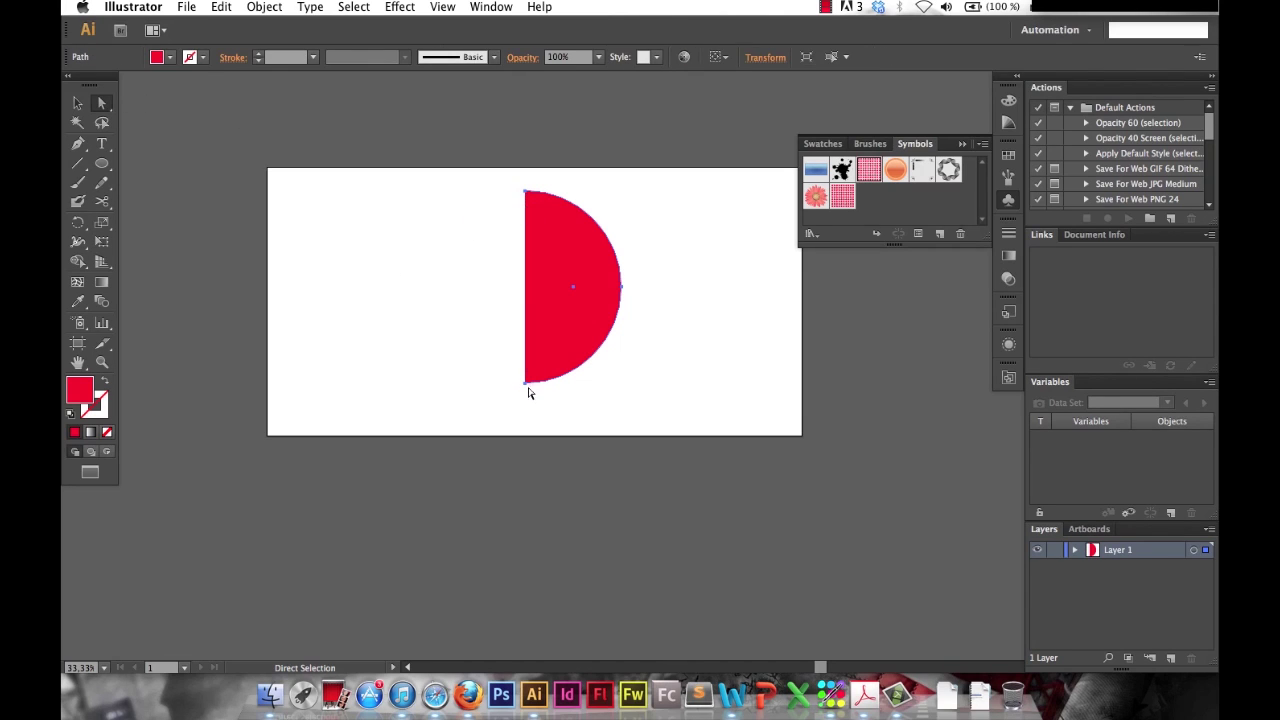
click(452, 267)
click(535, 248)
drag(663, 191, 578, 282)
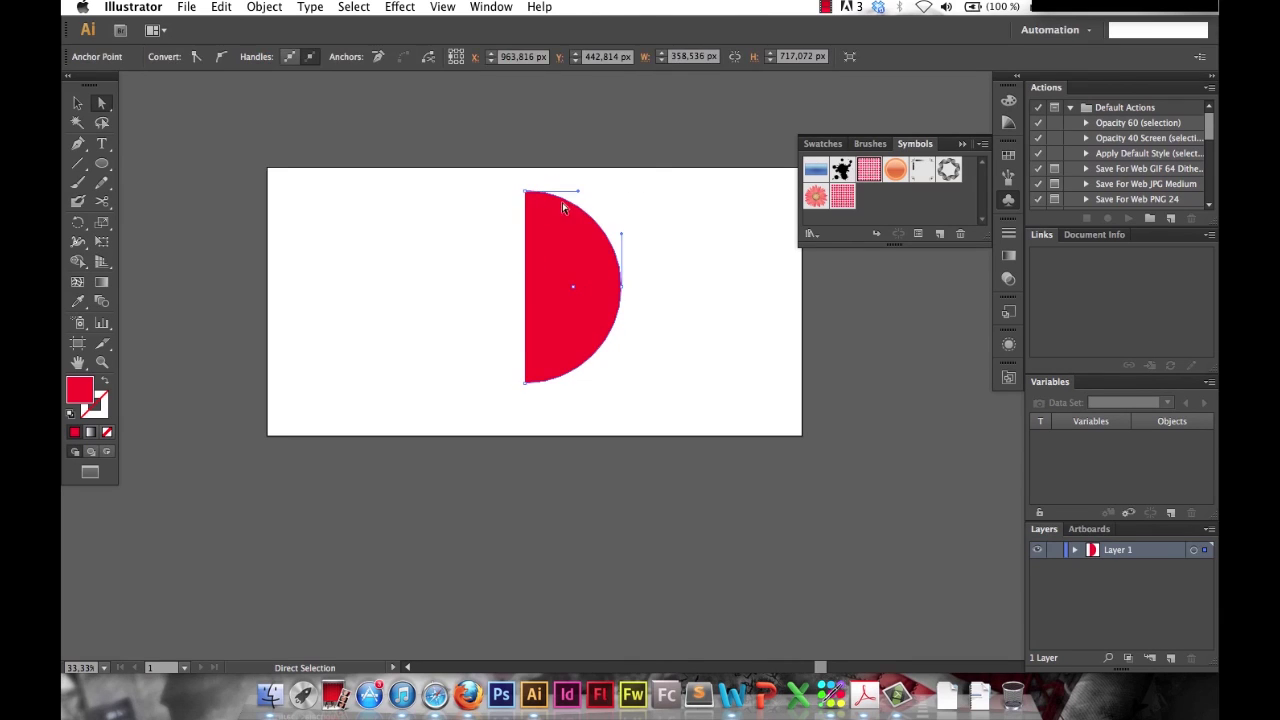
- Set up a previewed 360° 3D Revolve of the half circle with rotation angles of -18°, -24° and 6°
click(400, 7)
mouse_move(437, 108)
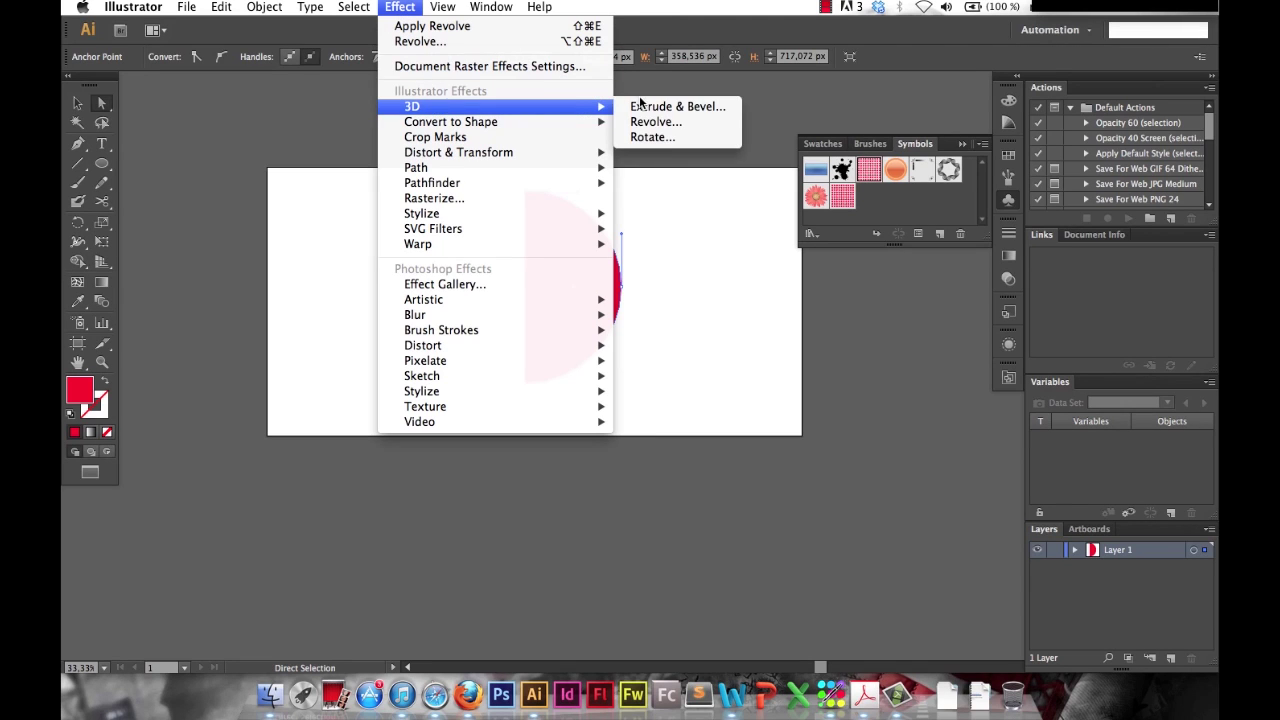
click(650, 124)
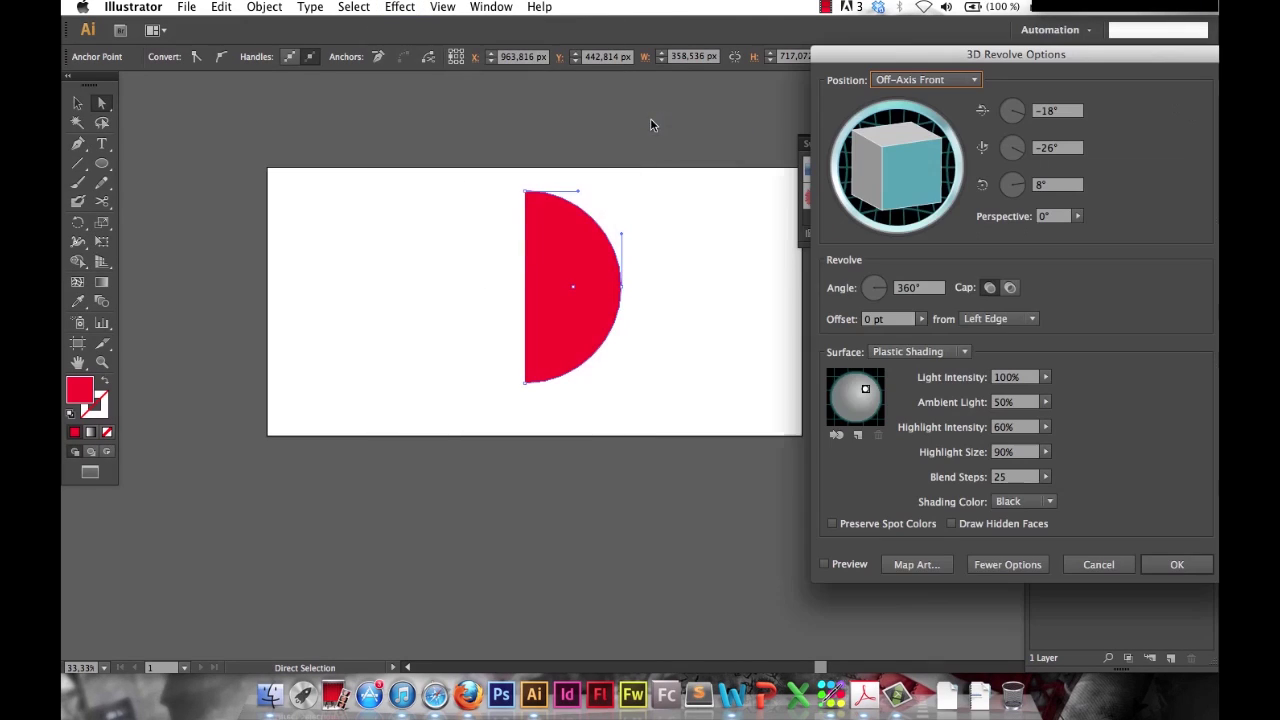
click(825, 565)
drag(895, 168, 902, 178)
drag(957, 54, 891, 58)
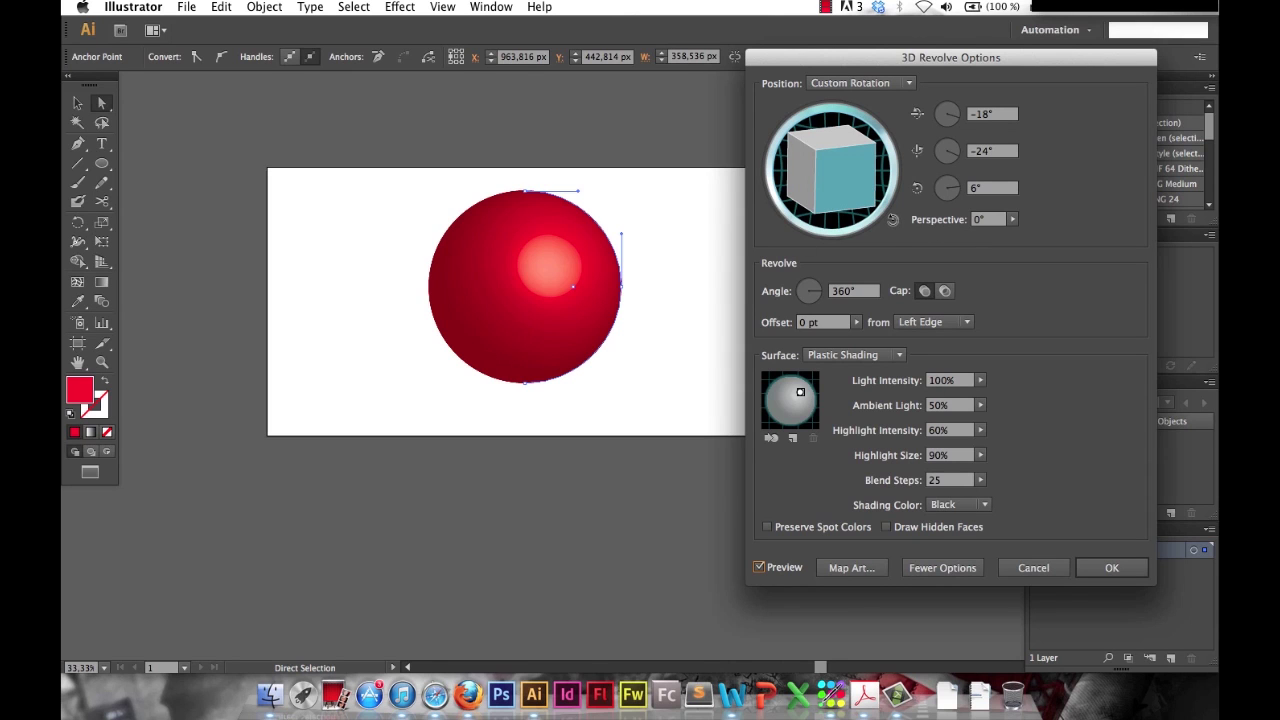
- Map the New Symbol 2 dot pattern onto the sphere's surface with the preview on
click(850, 568)
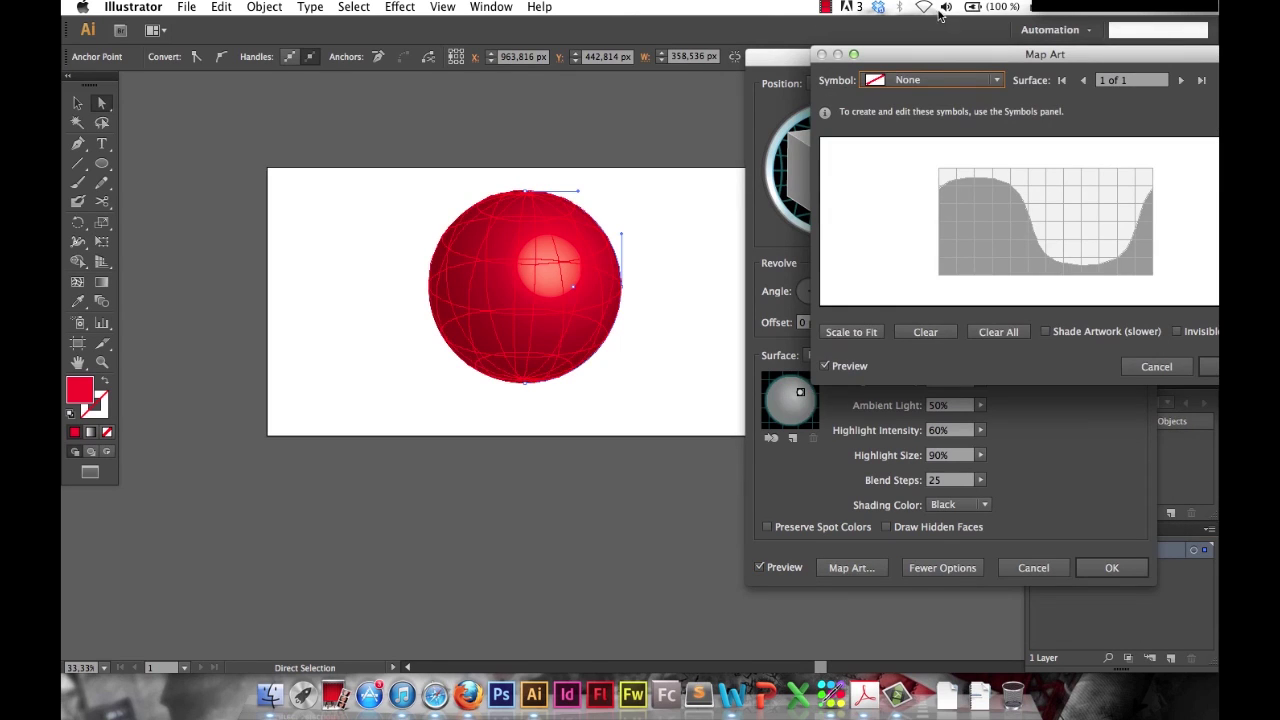
drag(999, 62, 912, 84)
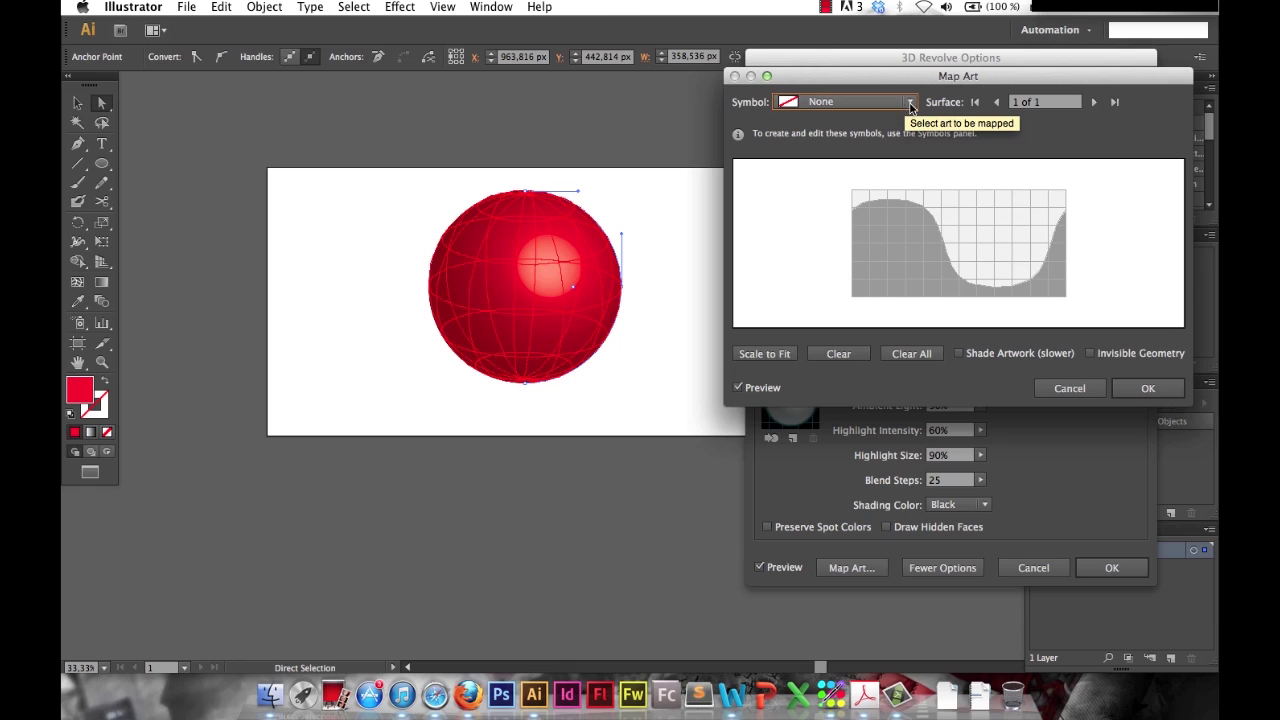
mouse_move(907, 86)
mouse_down()
mouse_move(893, 179)
mouse_move(869, 146)
mouse_move(910, 94)
mouse_up()
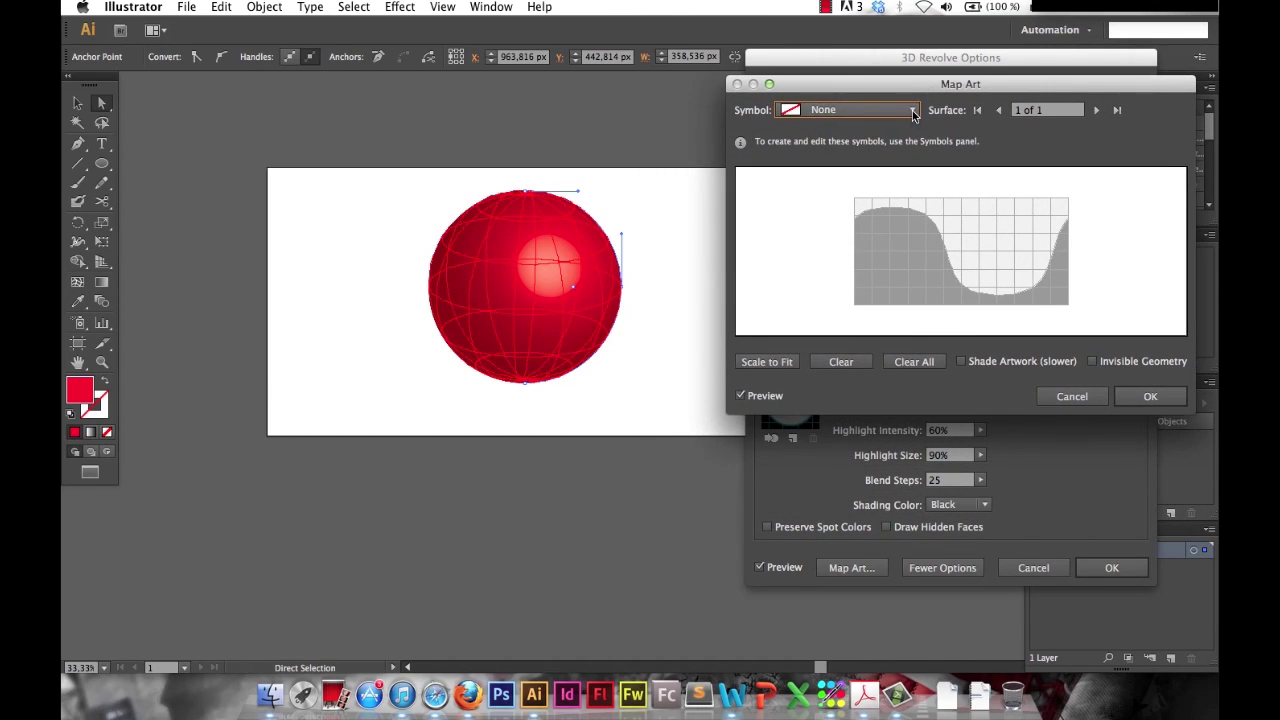
click(913, 111)
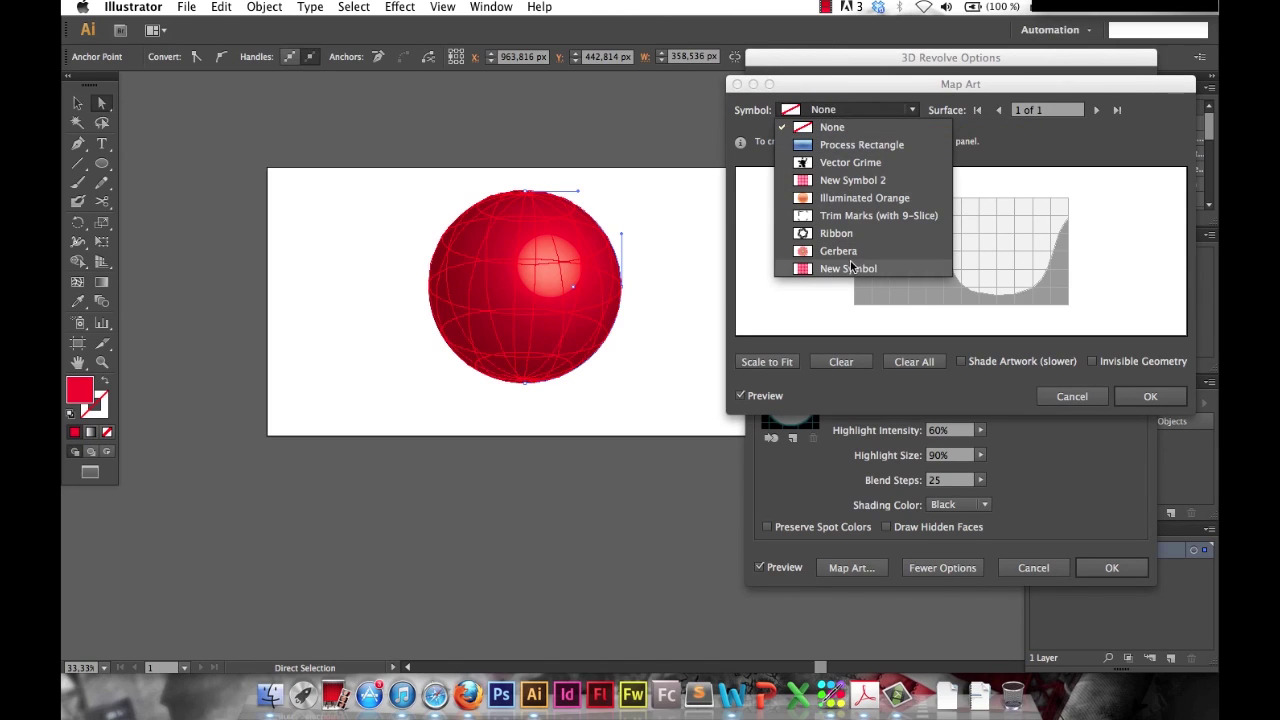
click(854, 179)
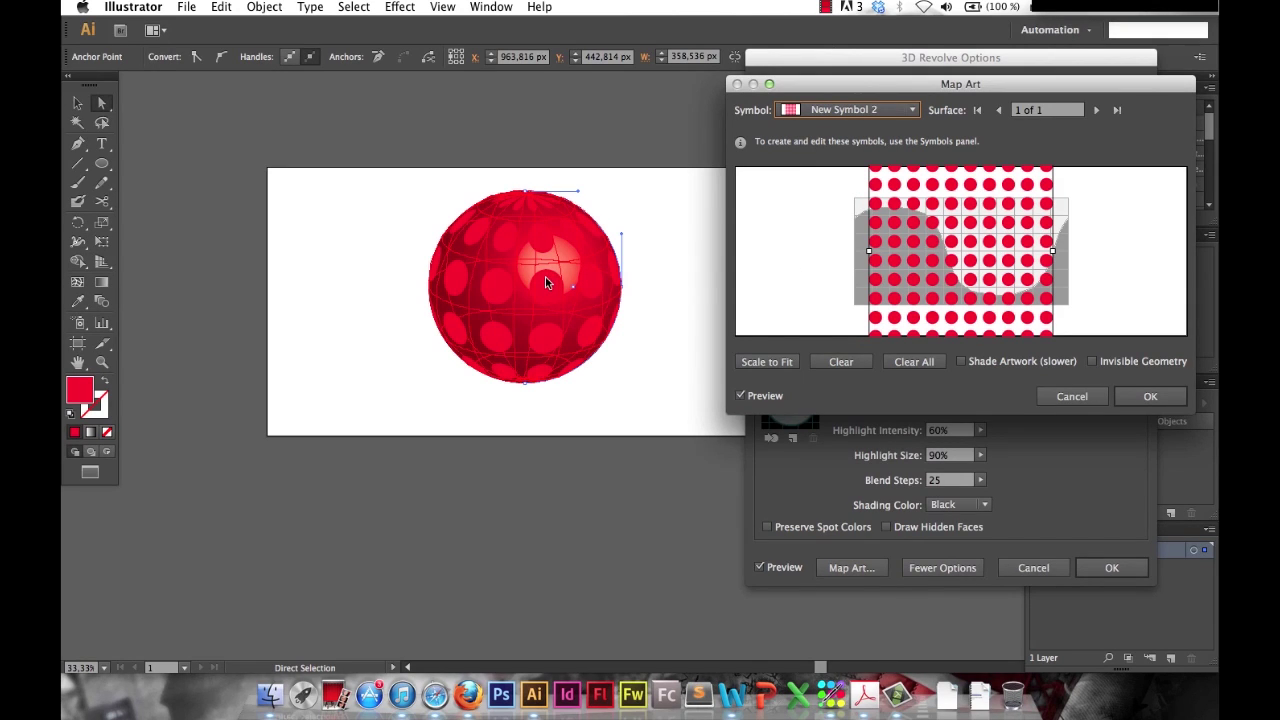
click(745, 398)
click(740, 395)
- Align the mapped dot pattern with the surface grid's left edge and stretch it to the grid's full width
mouse_move(955, 272)
mouse_down()
mouse_move(1000, 252)
mouse_move(936, 259)
mouse_up()
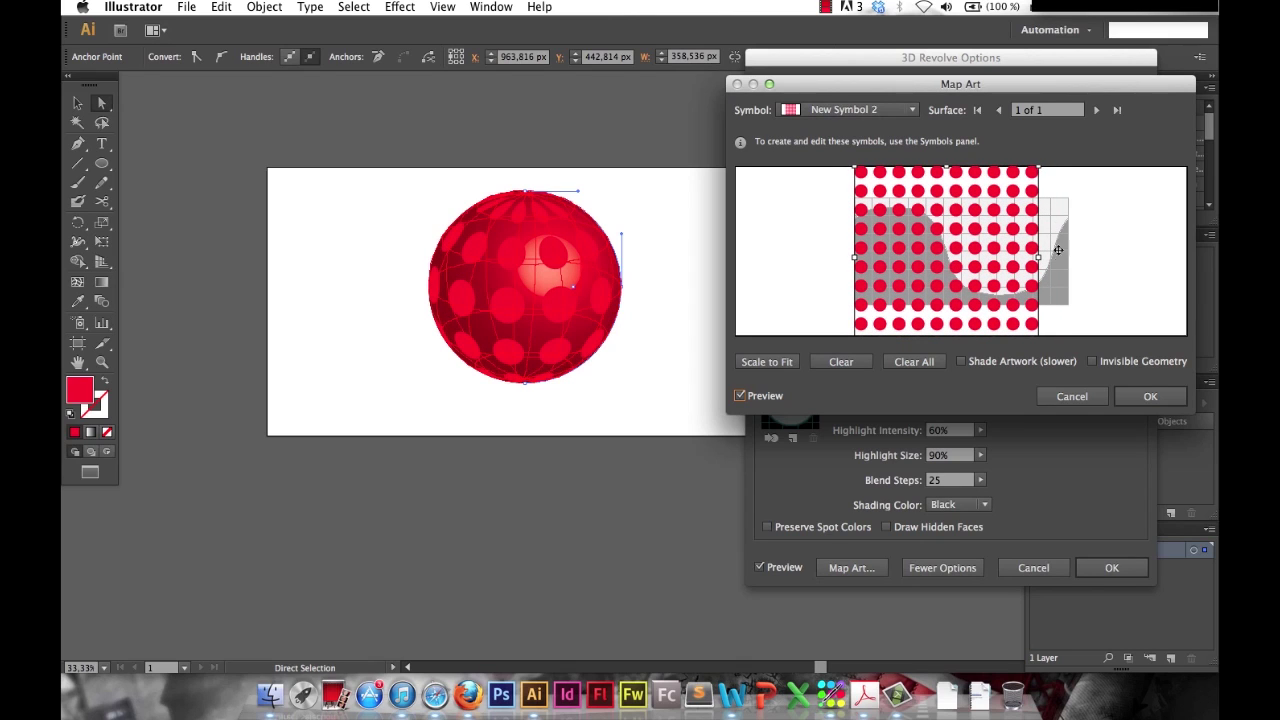
drag(1196, 412, 1088, 572)
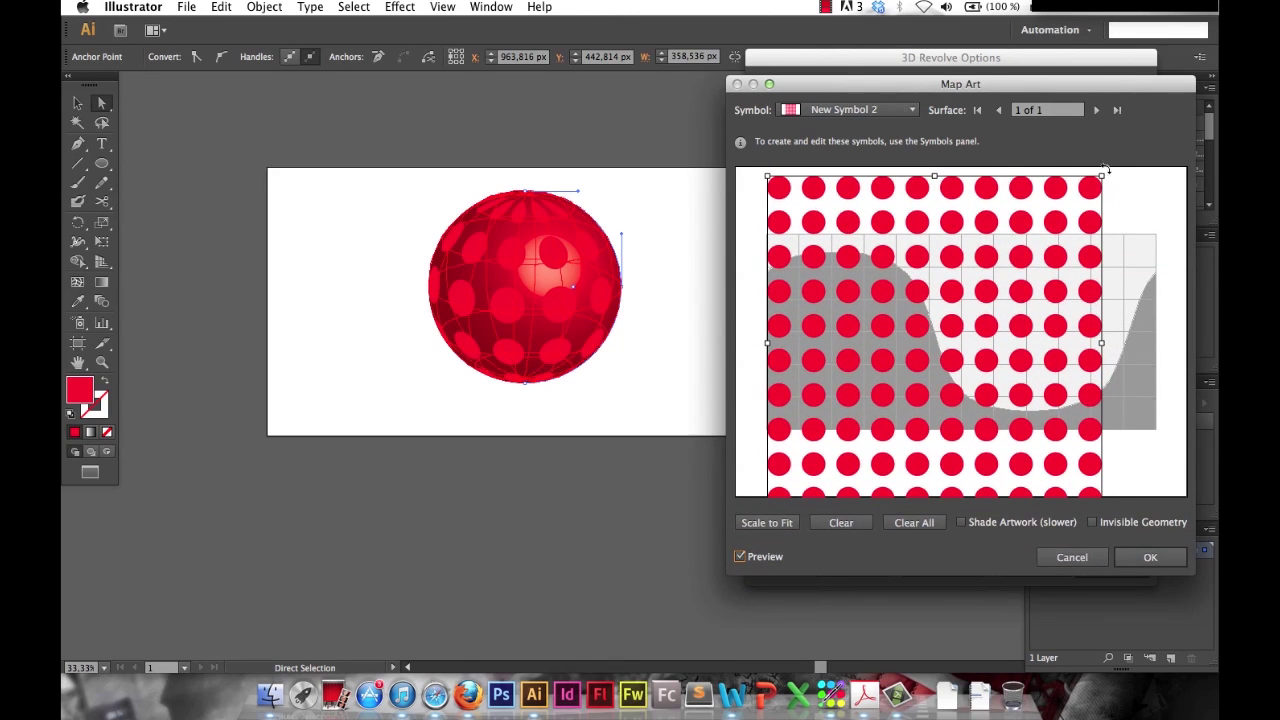
drag(1103, 175, 1031, 238)
drag(911, 366, 911, 314)
drag(1014, 313, 1156, 310)
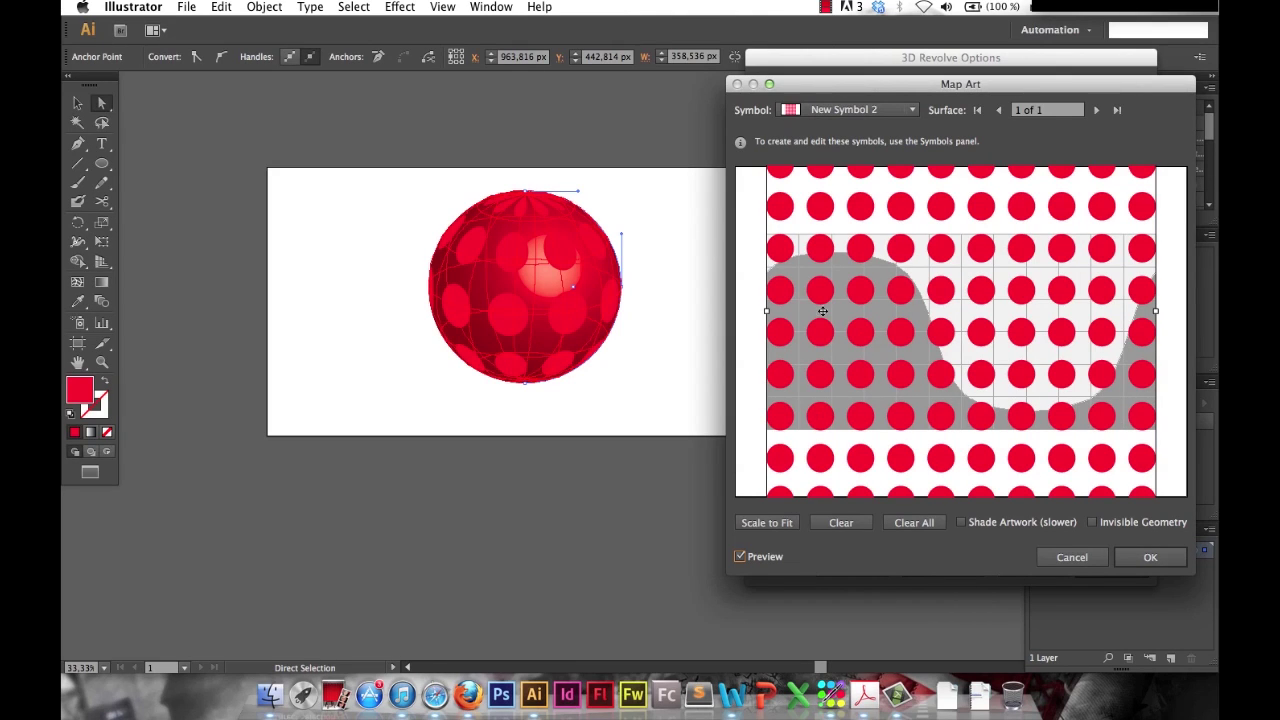
- Refit the dot pattern so its top and both sides meet the surface grid's edges, extending past the bottom
drag(798, 254, 818, 440)
drag(972, 272, 972, 306)
drag(955, 400, 929, 361)
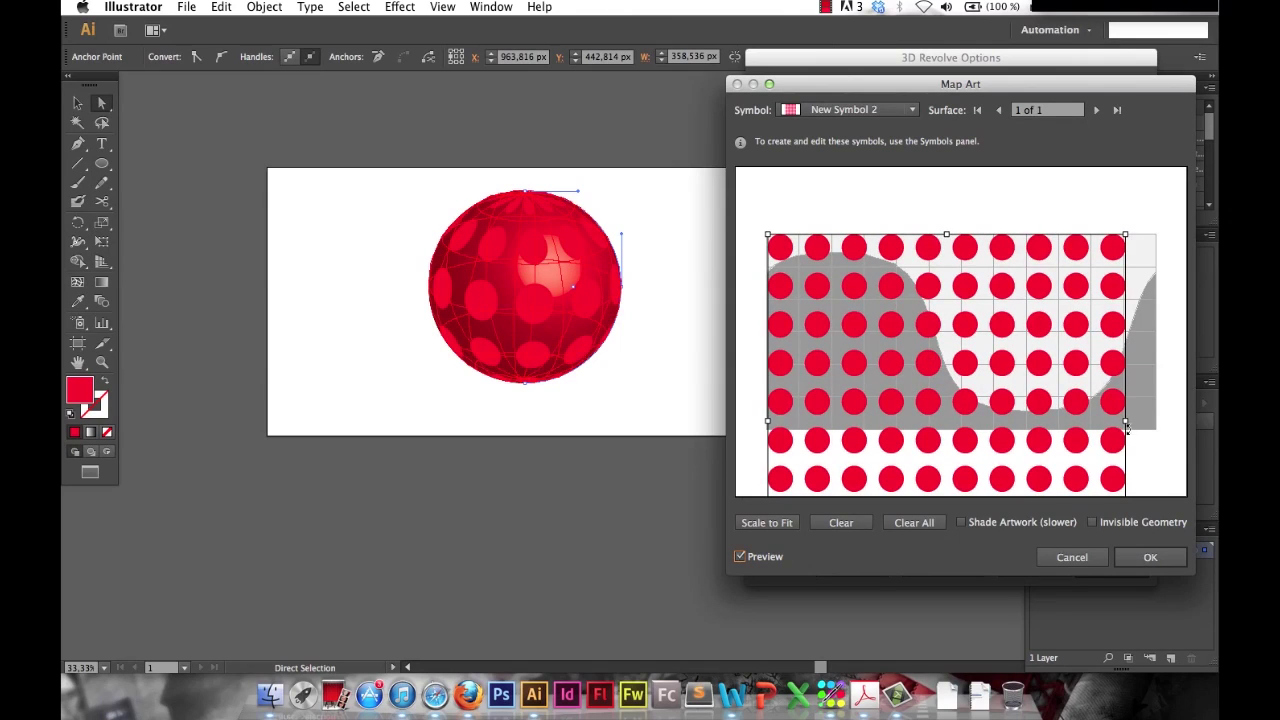
mouse_move(1127, 422)
mouse_down()
mouse_move(1154, 423)
mouse_move(1124, 440)
mouse_up()
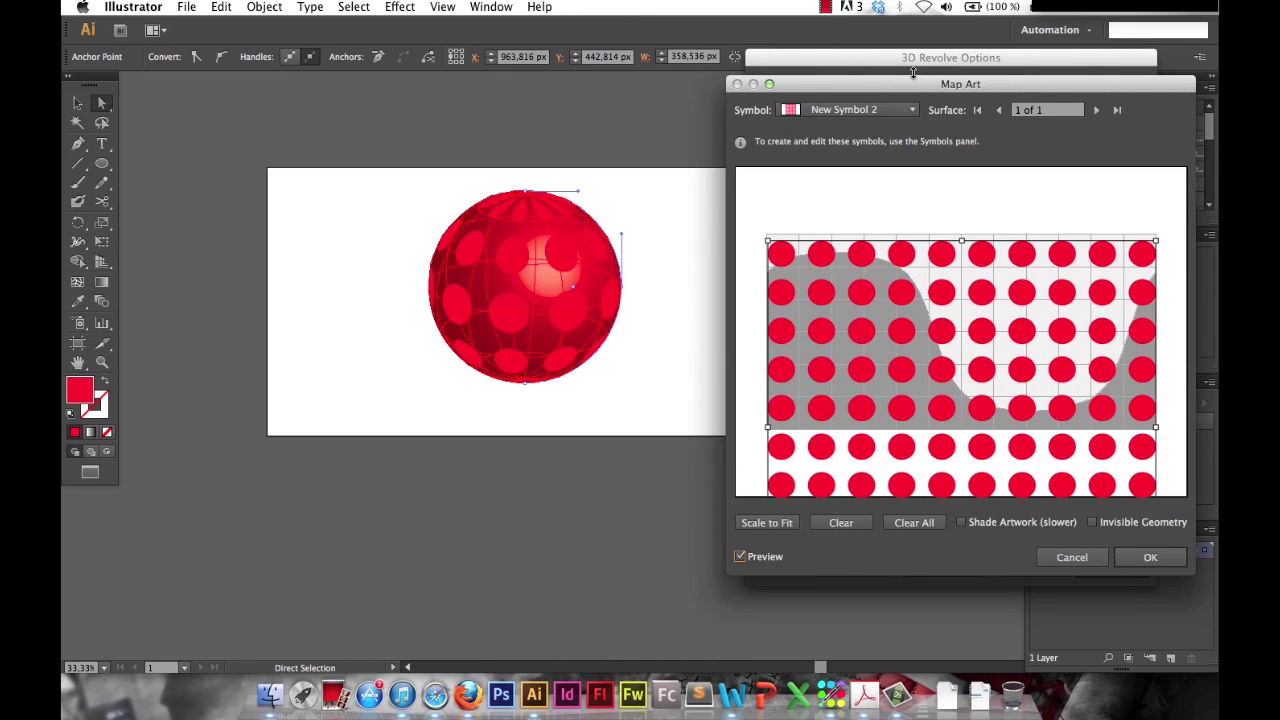
drag(912, 84, 875, 76)
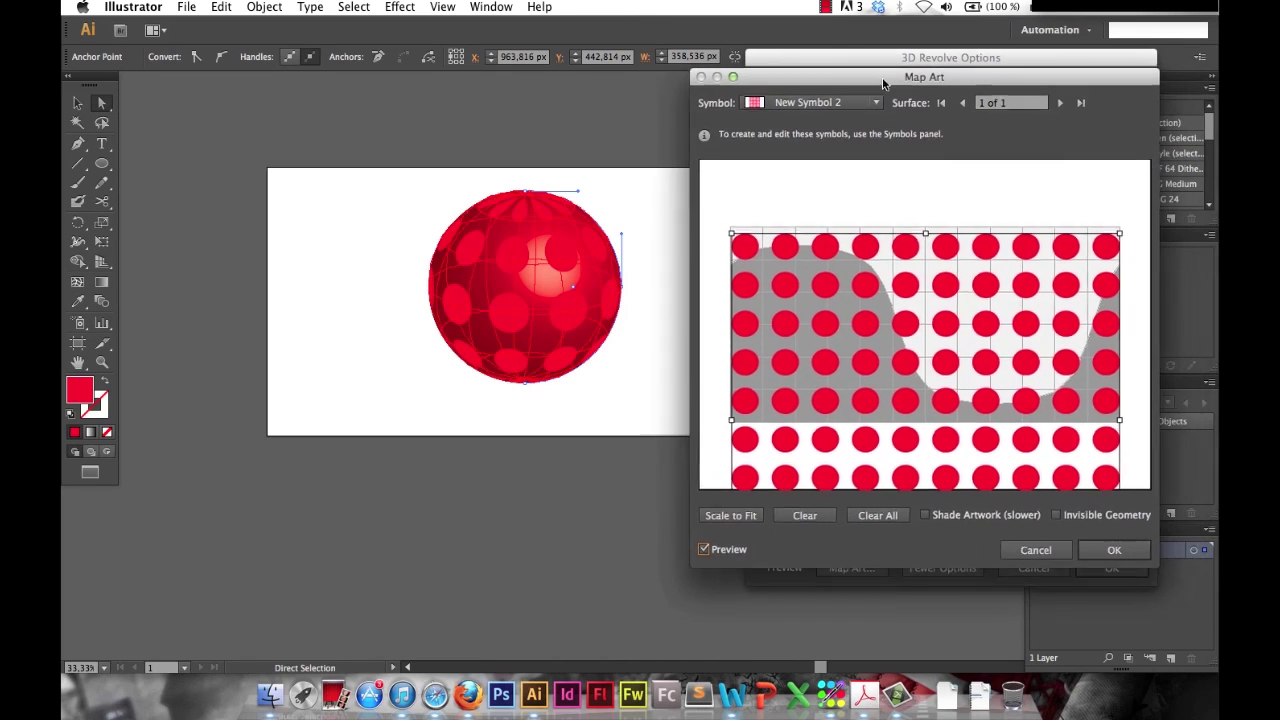
- Make the sphere's geometry invisible in the art mapping so only the dots show, and apply the 3D Revolve effect
click(1083, 516)
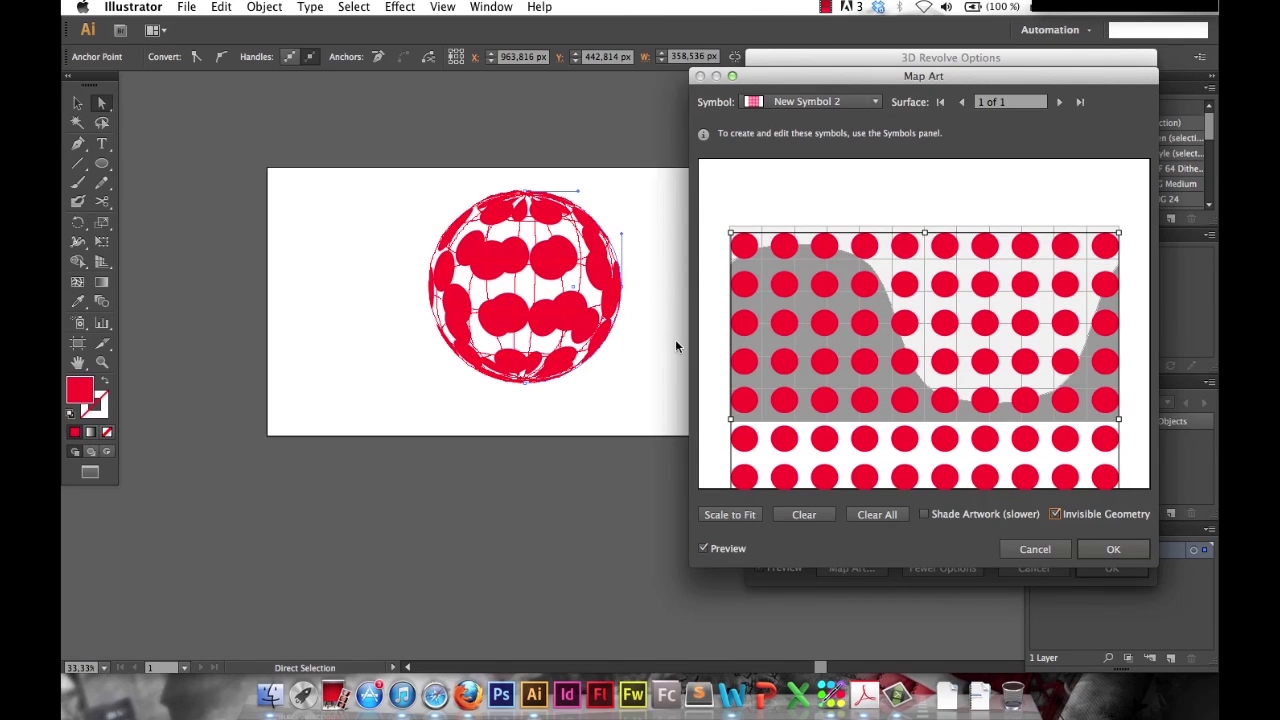
click(1055, 515)
click(1055, 516)
click(1118, 547)
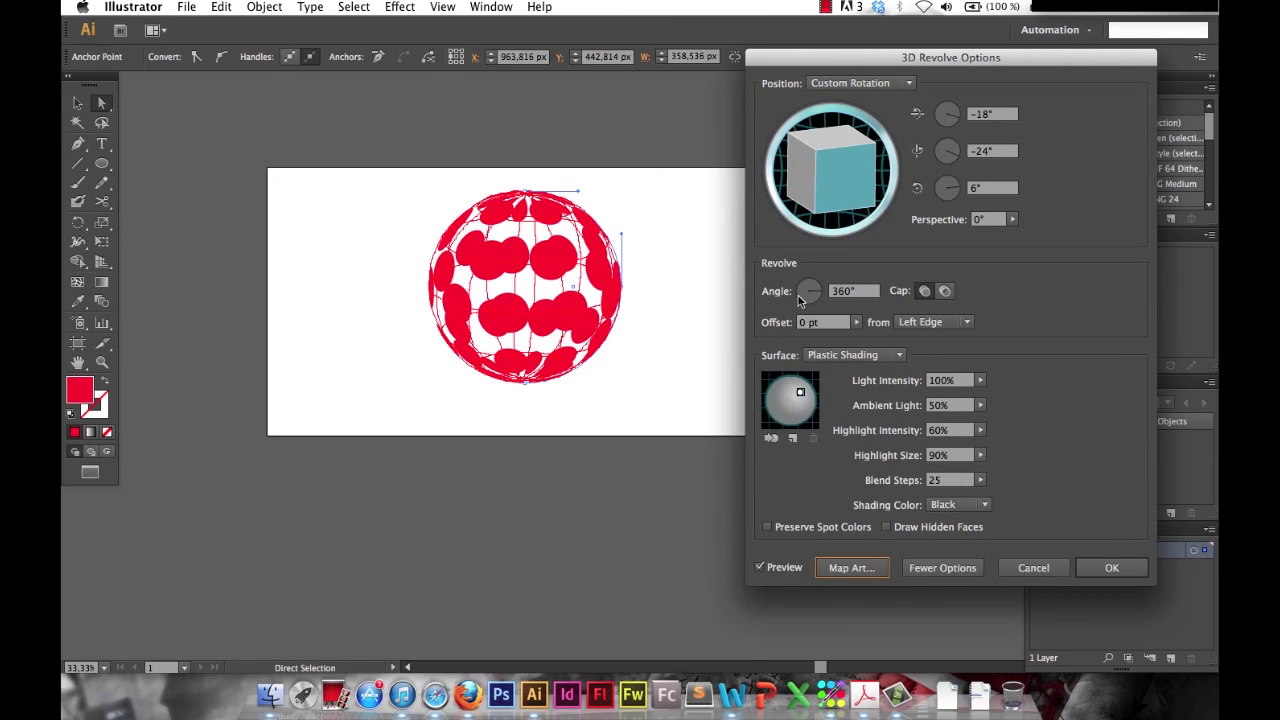
click(1100, 566)
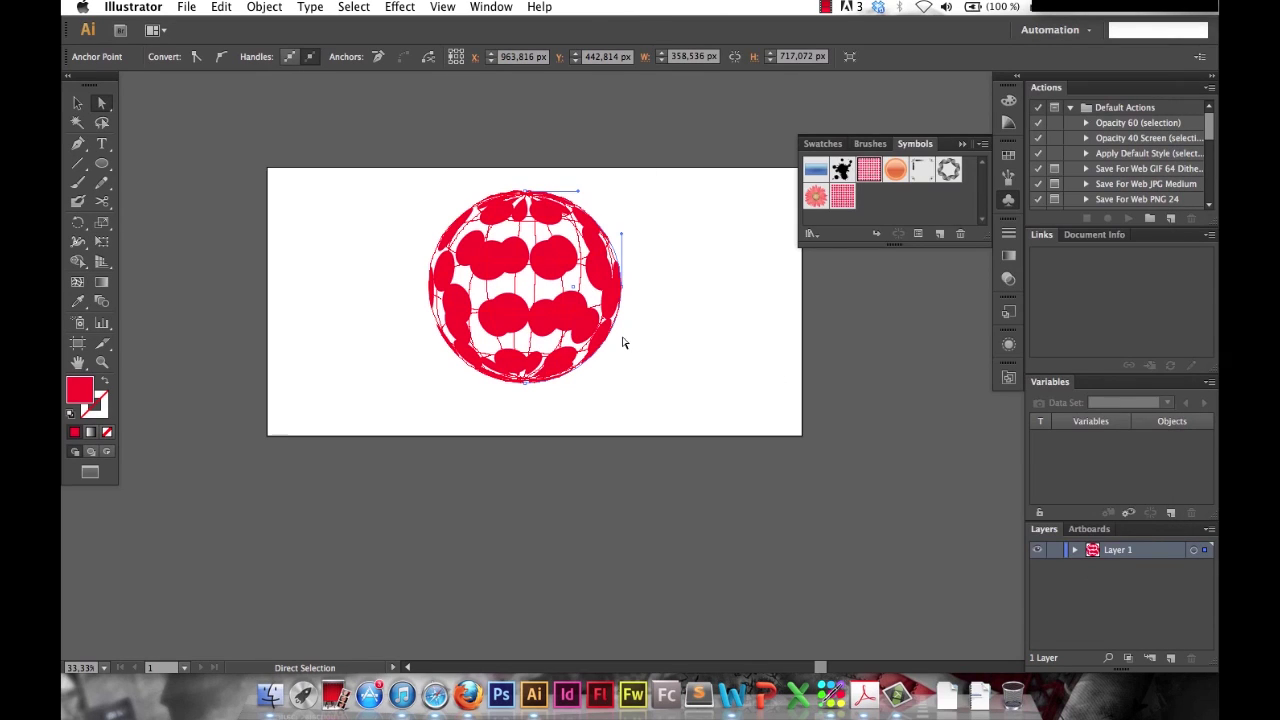
click(640, 314)
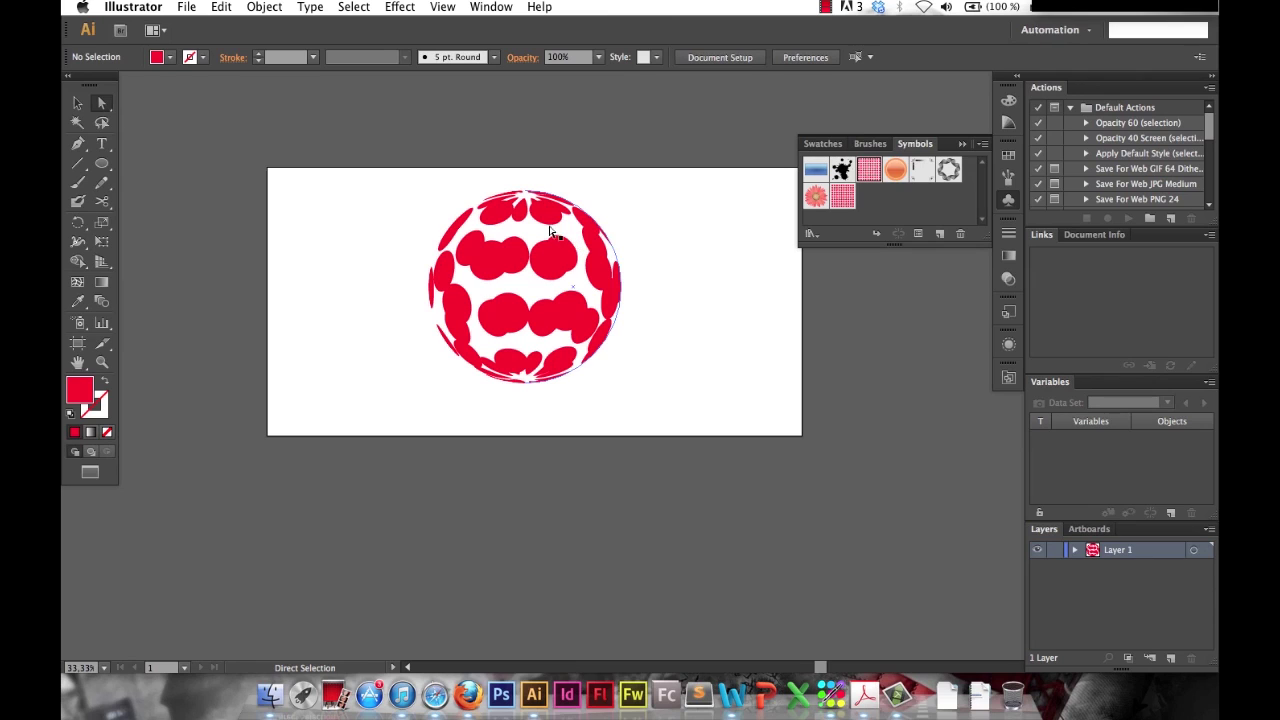
- Select the revolved dot sphere and expand its appearance into editable paths
drag(676, 195, 420, 405)
drag(634, 196, 612, 238)
click(530, 265)
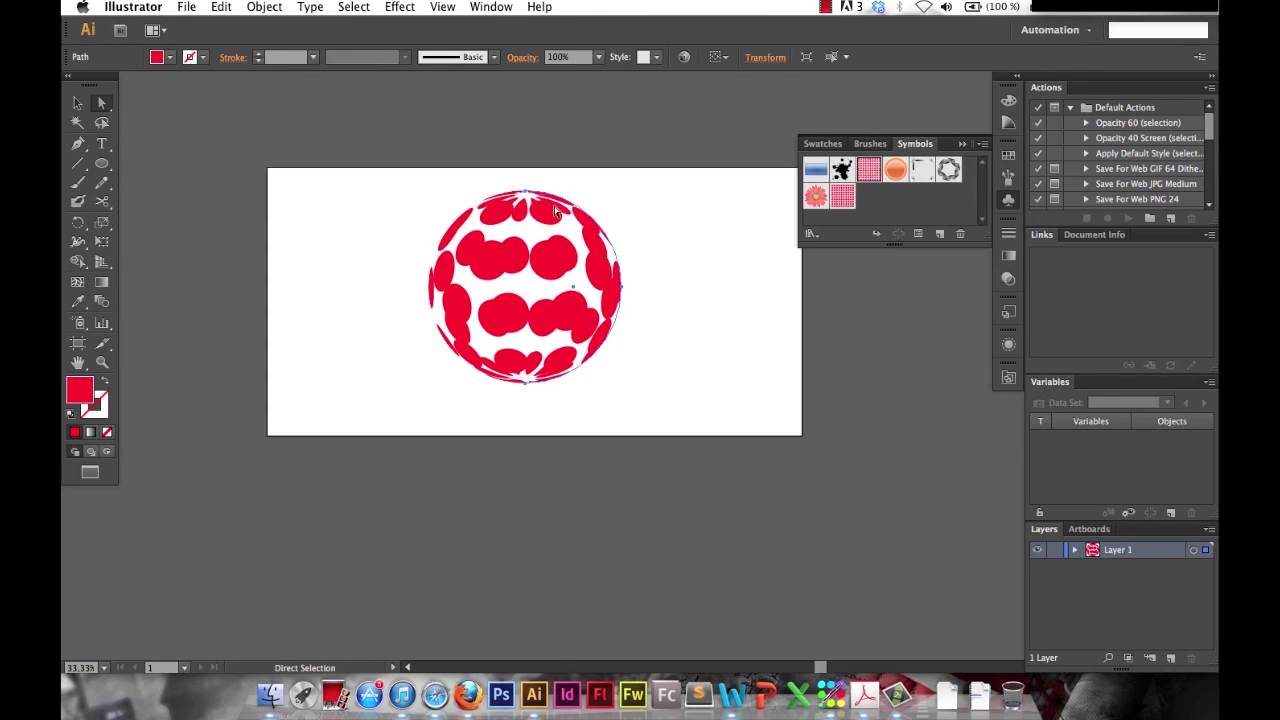
click(186, 7)
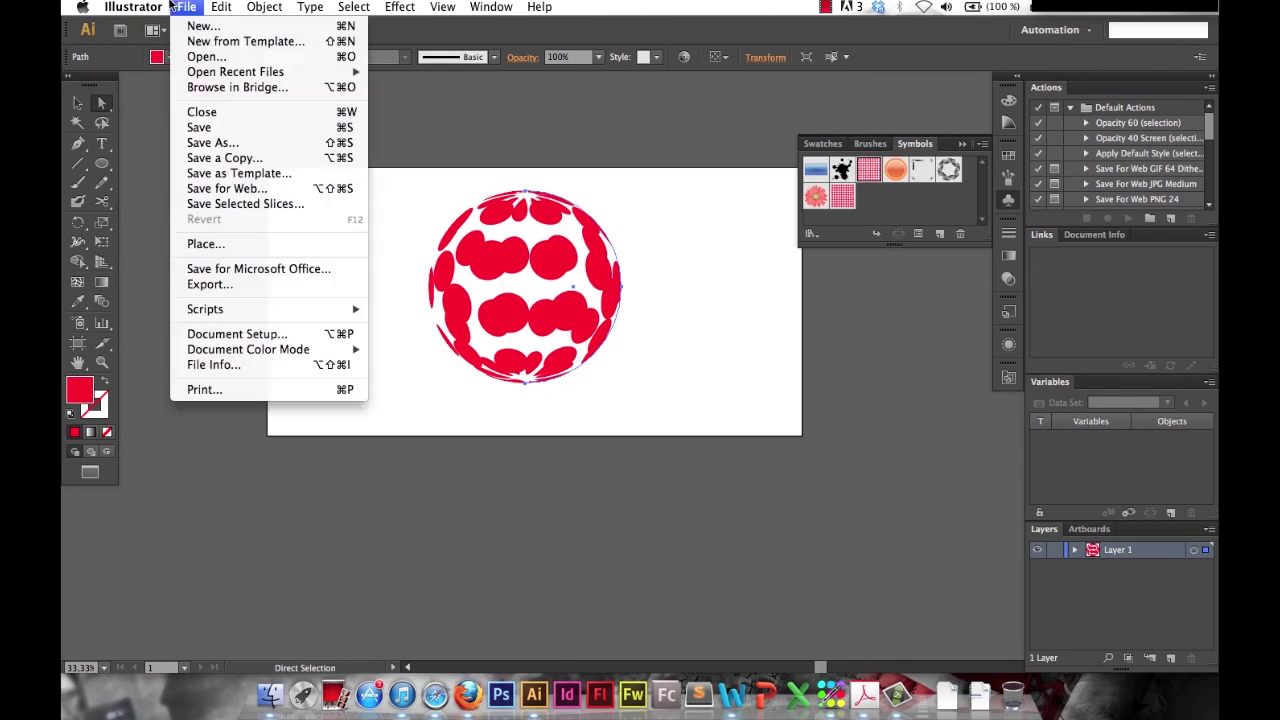
mouse_move(268, 7)
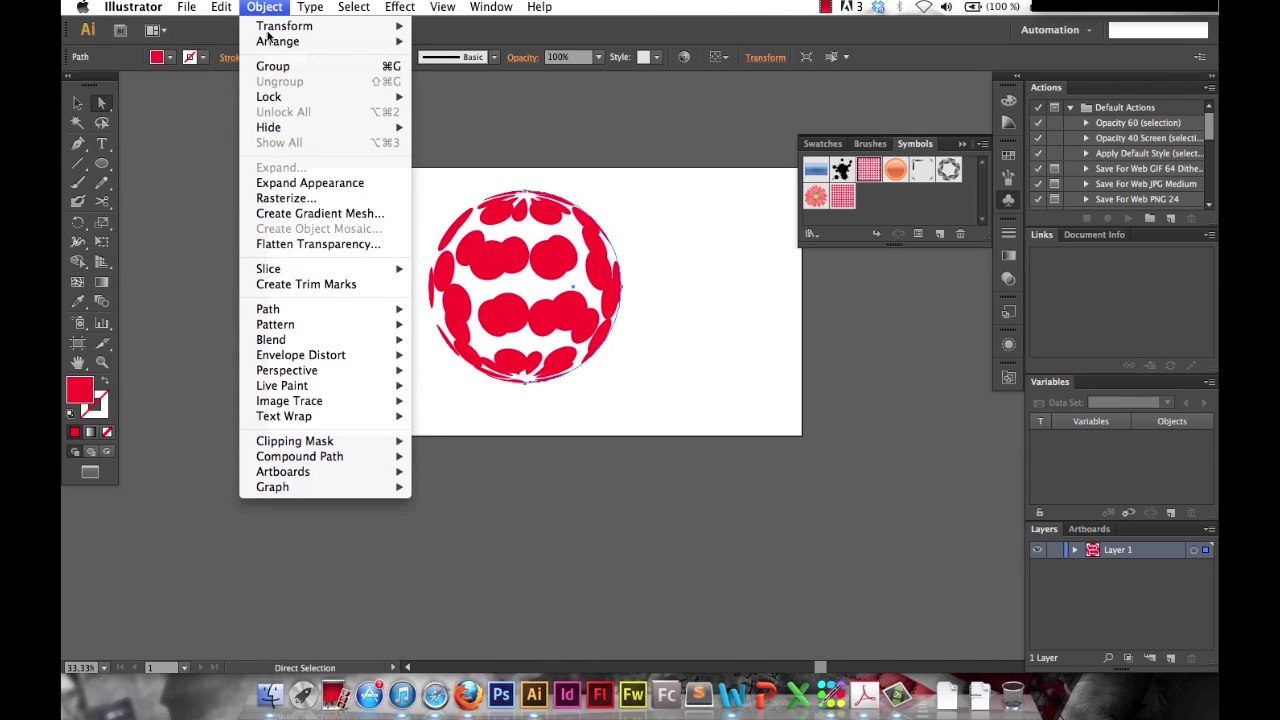
click(292, 185)
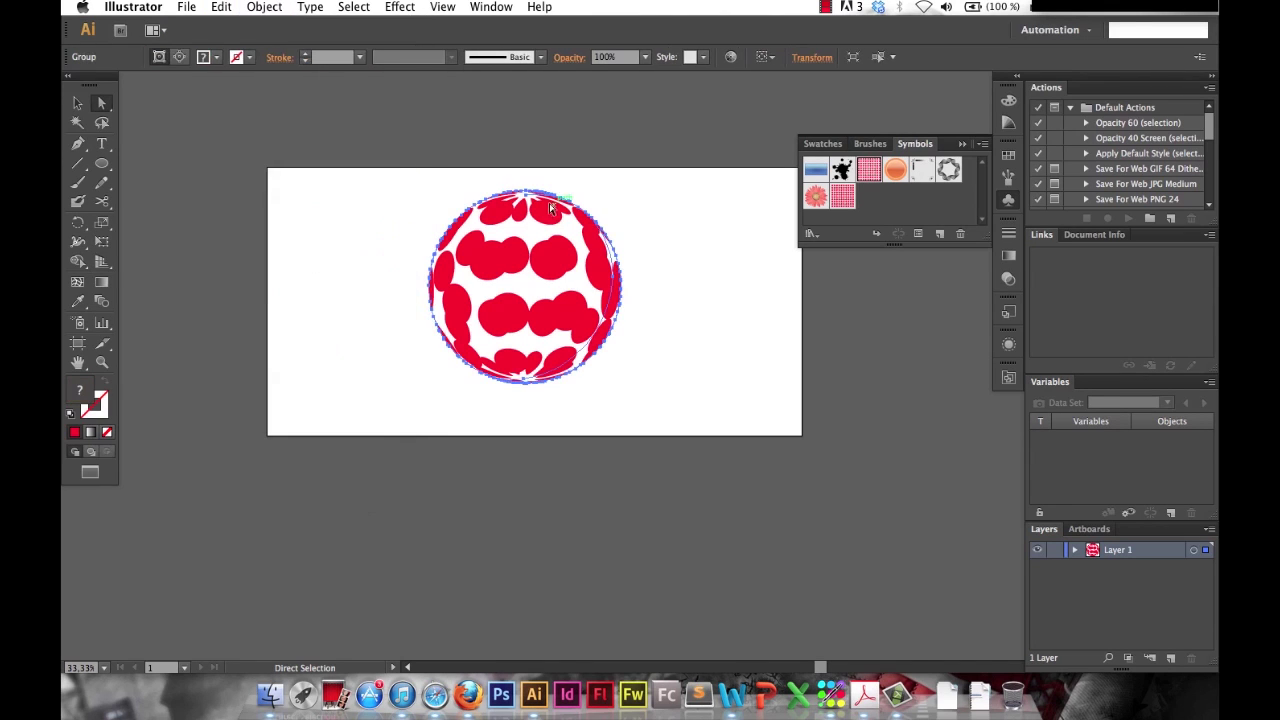
- Delete the leftover unfilled paths of the expanded sphere so that only the red dots remain
click(652, 203)
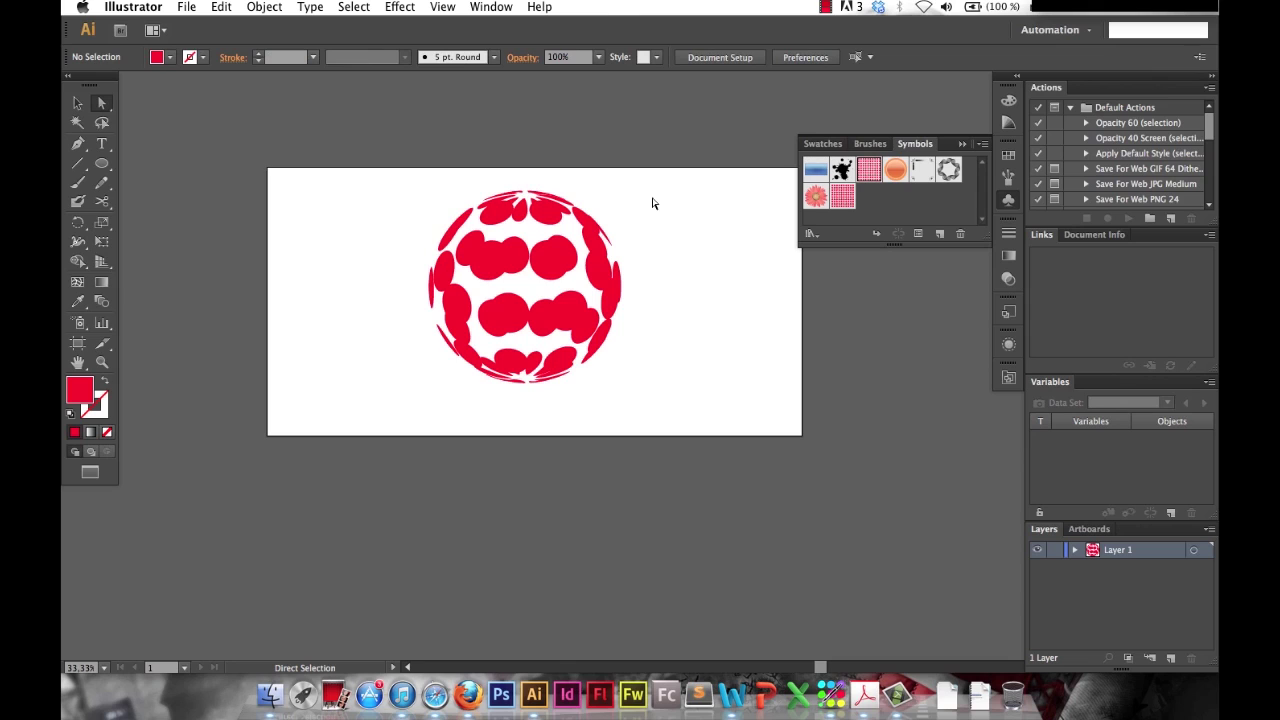
click(618, 257)
click(618, 257)
click(614, 252)
click(622, 258)
click(624, 257)
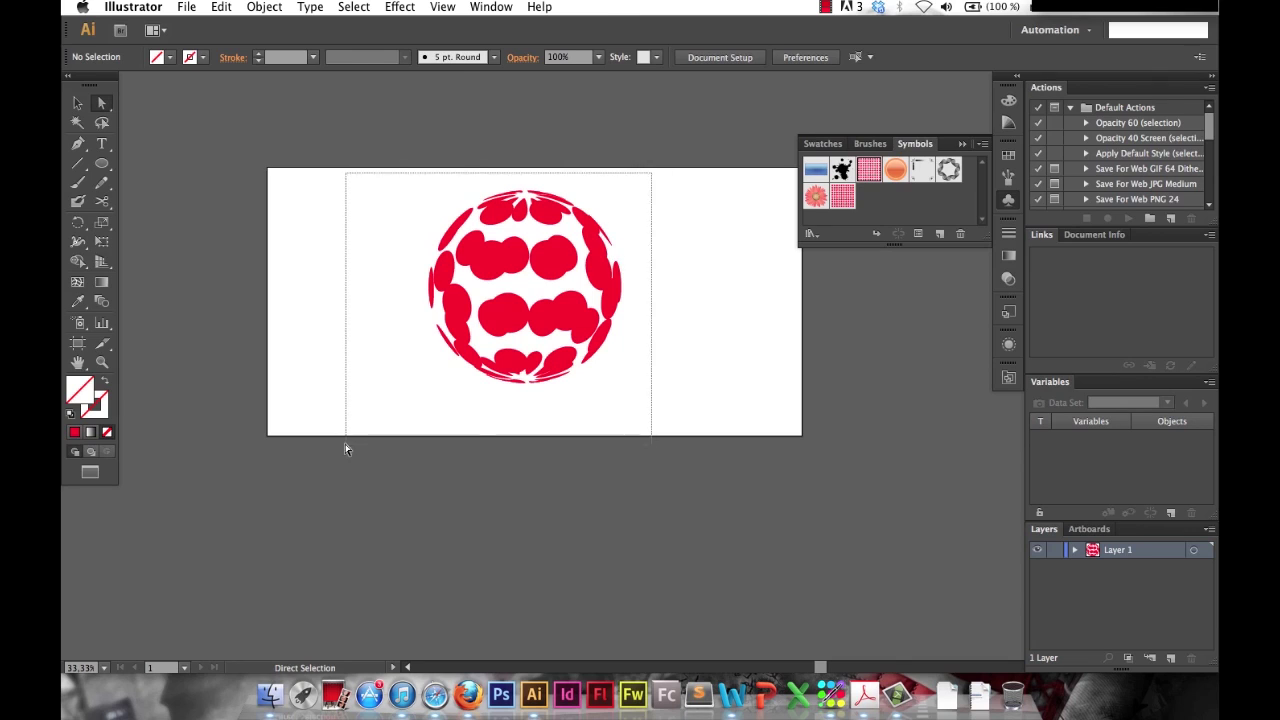
drag(346, 449, 346, 449)
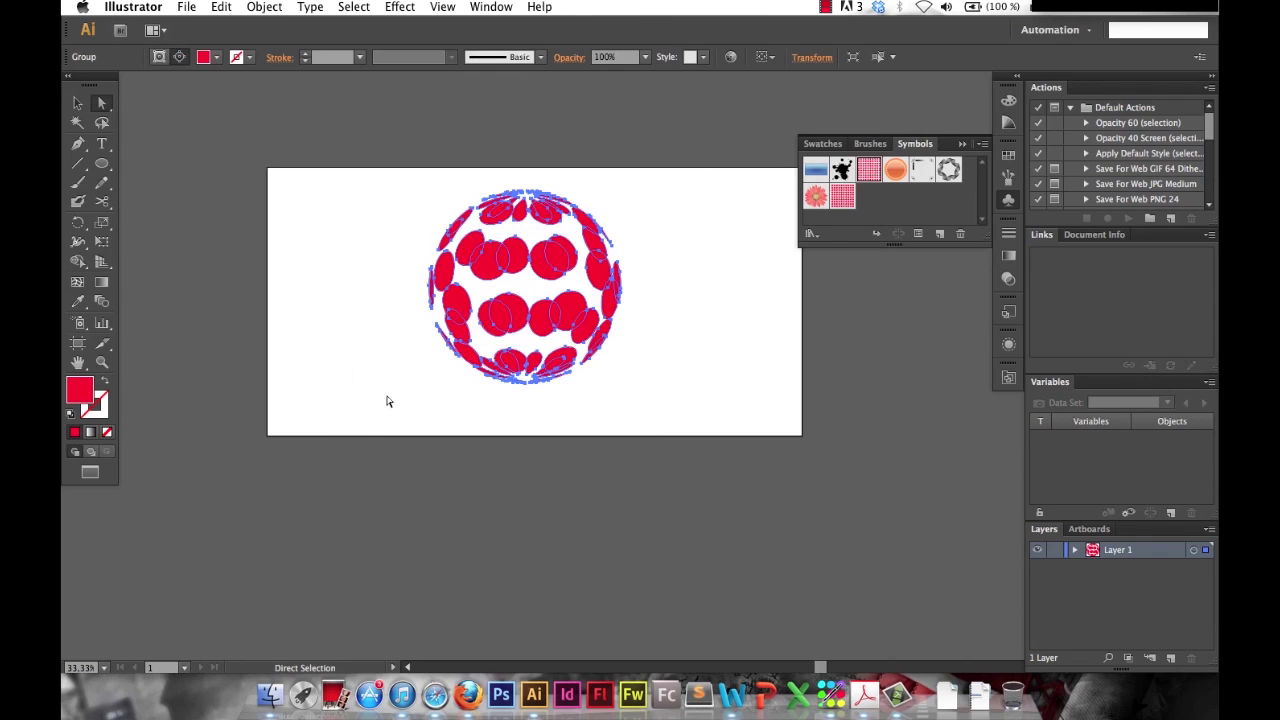
click(587, 392)
drag(531, 394, 578, 374)
click(617, 264)
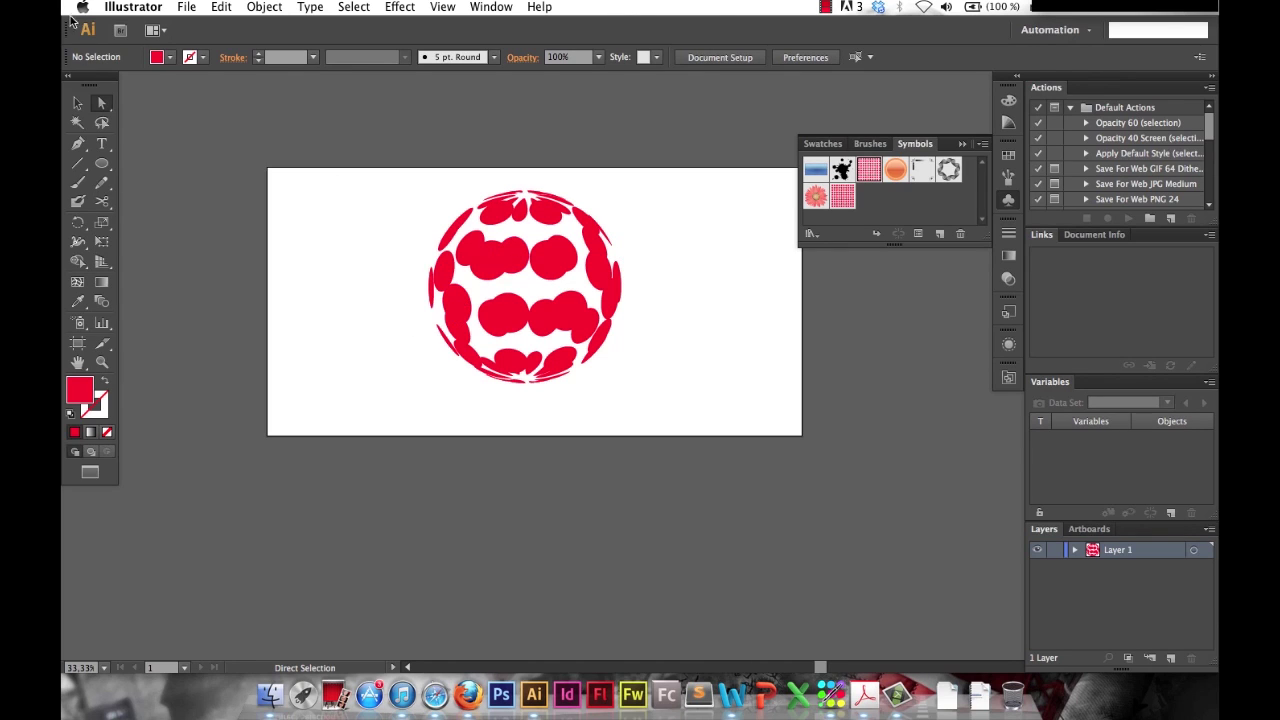
- Isolate the nested dot group of the sphere and select the clip group of the front dots
click(78, 103)
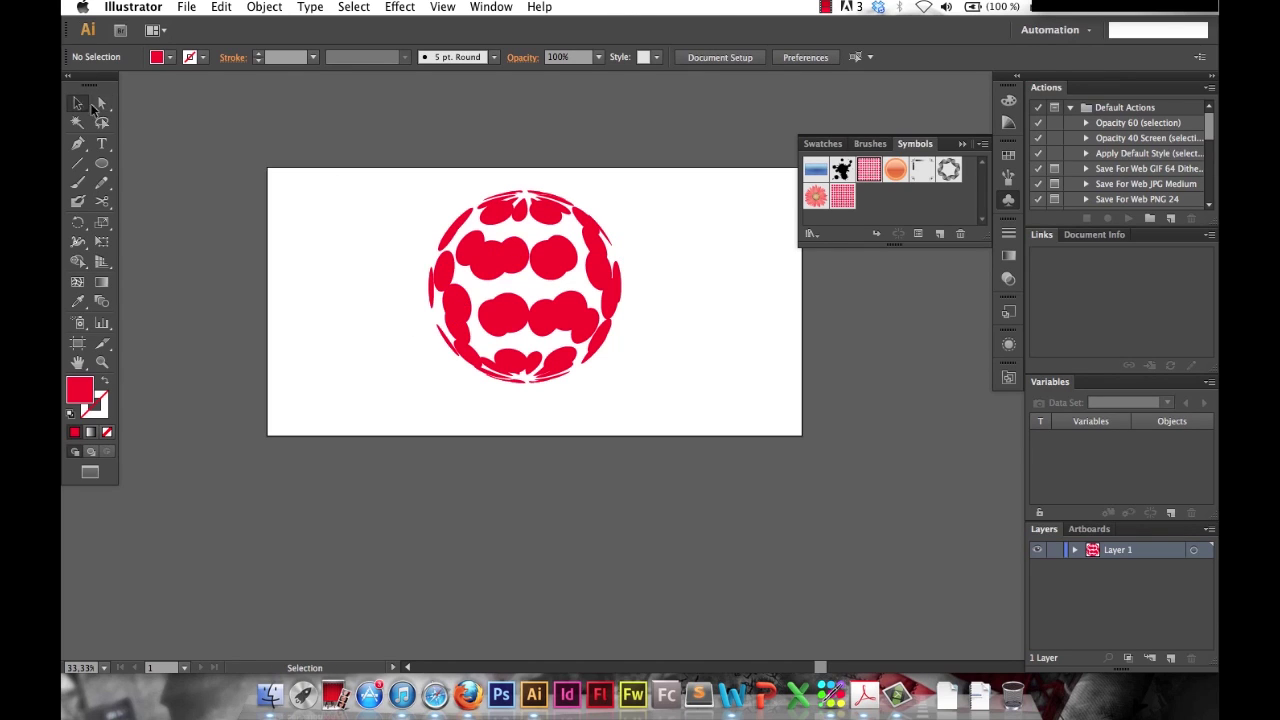
double_click(557, 258)
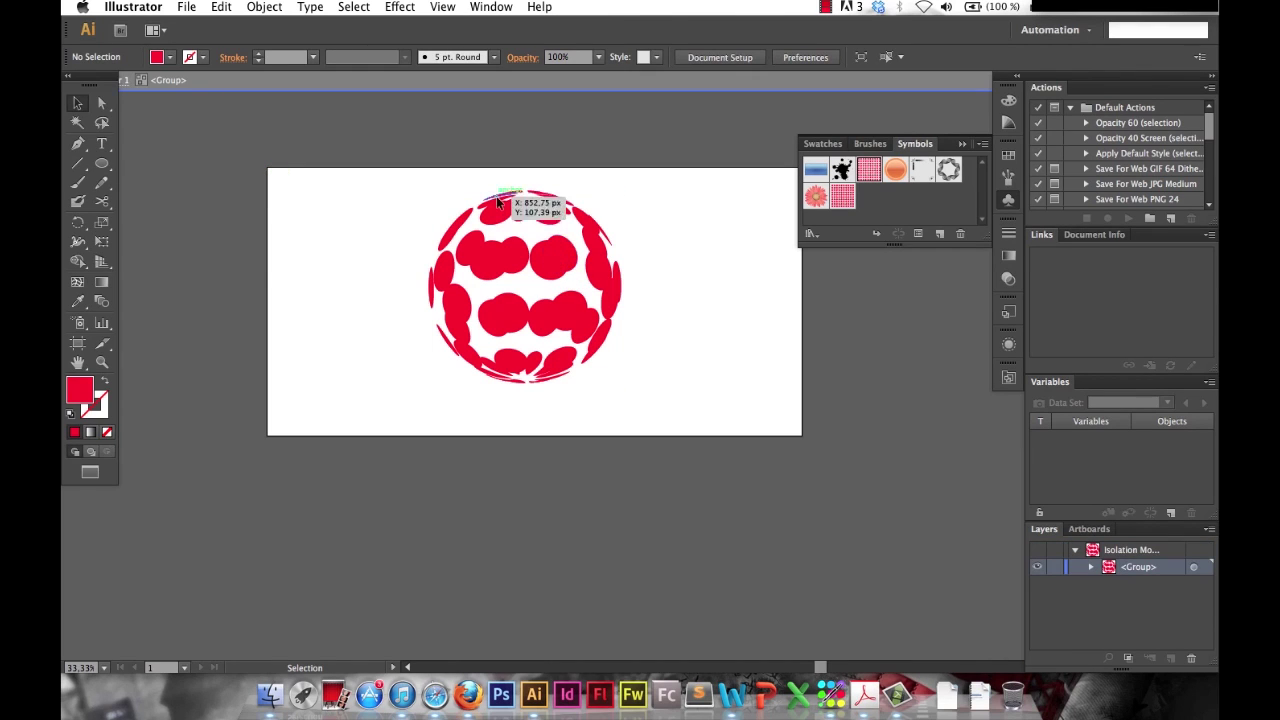
click(565, 262)
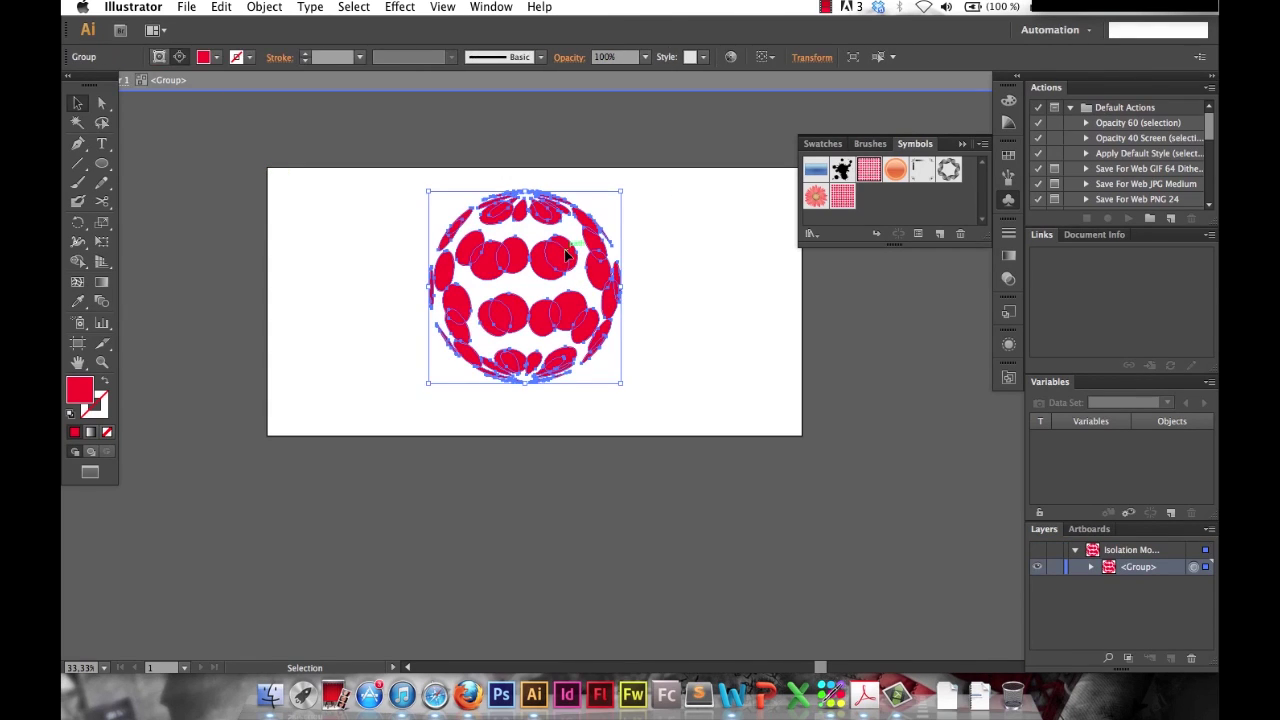
double_click(562, 258)
click(562, 262)
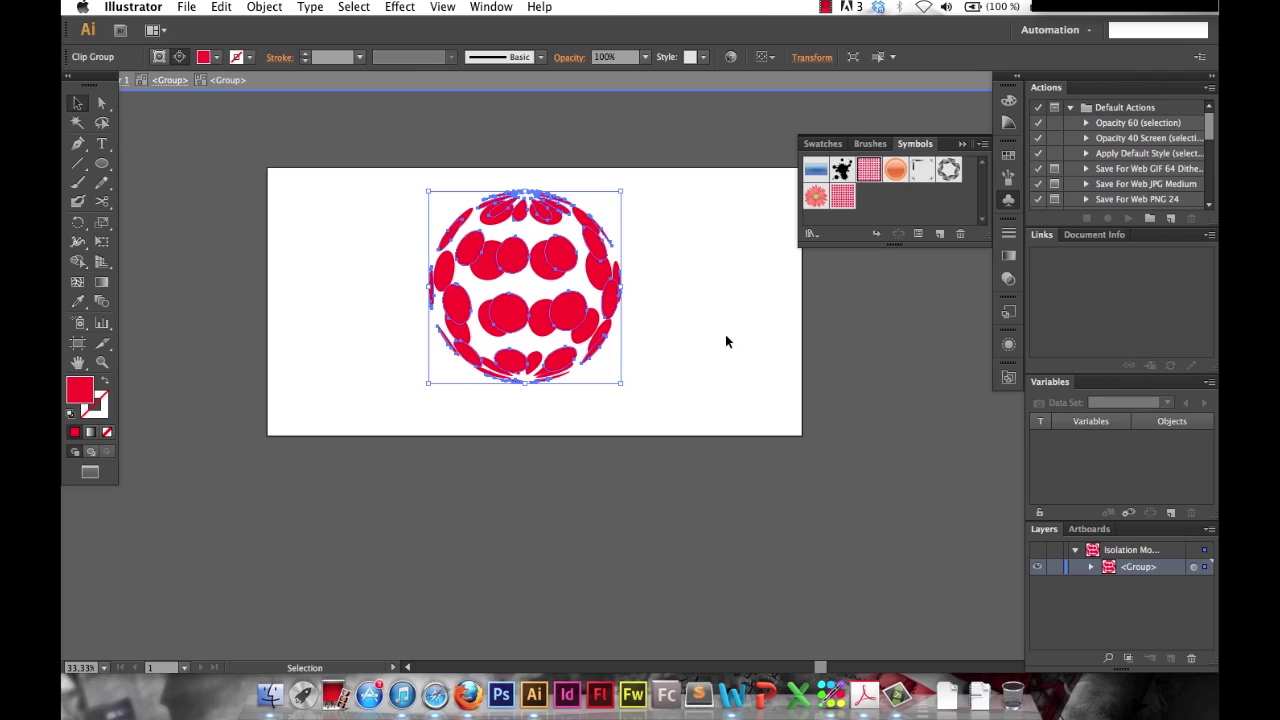
- Fill the front dots with a linear gradient from white to black
click(216, 57)
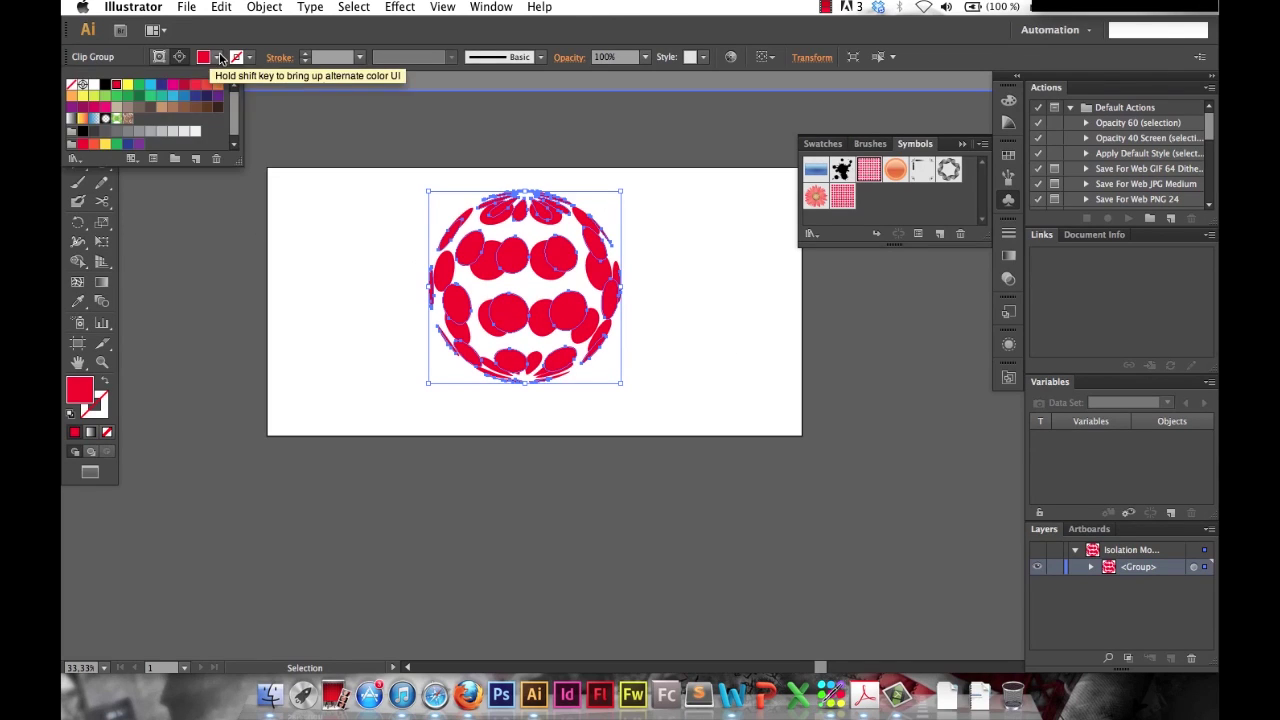
click(102, 283)
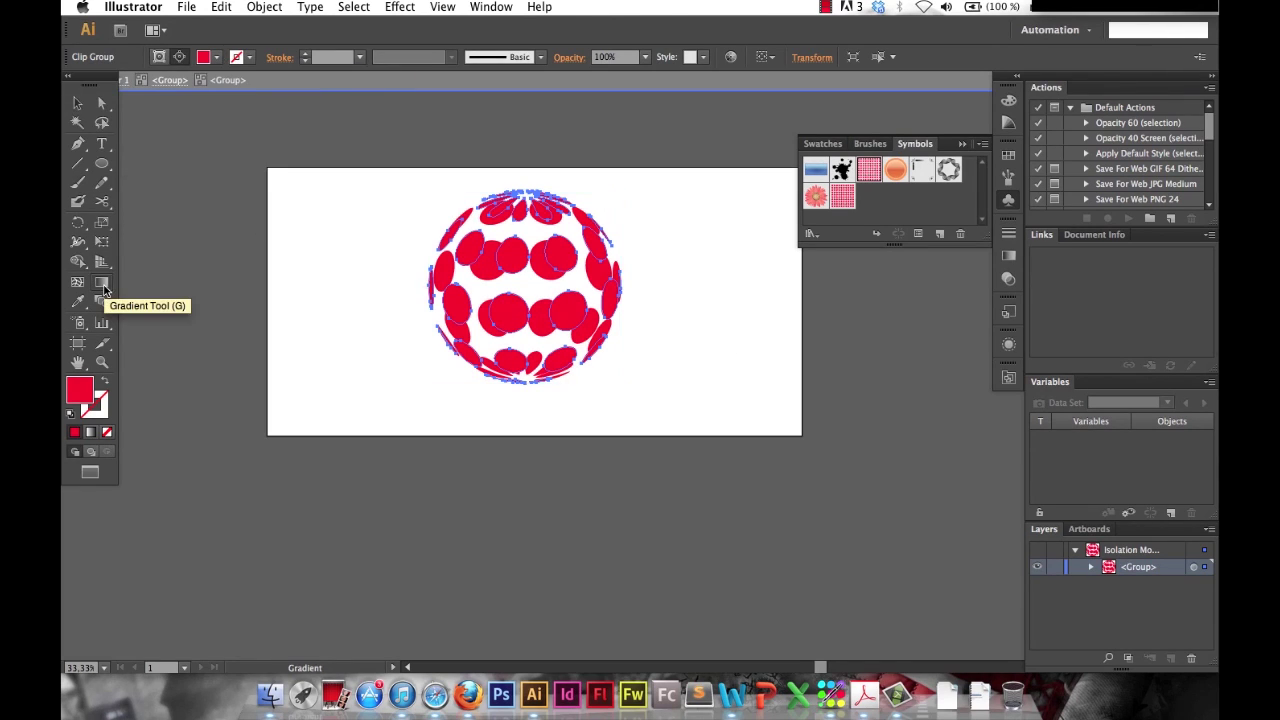
double_click(101, 287)
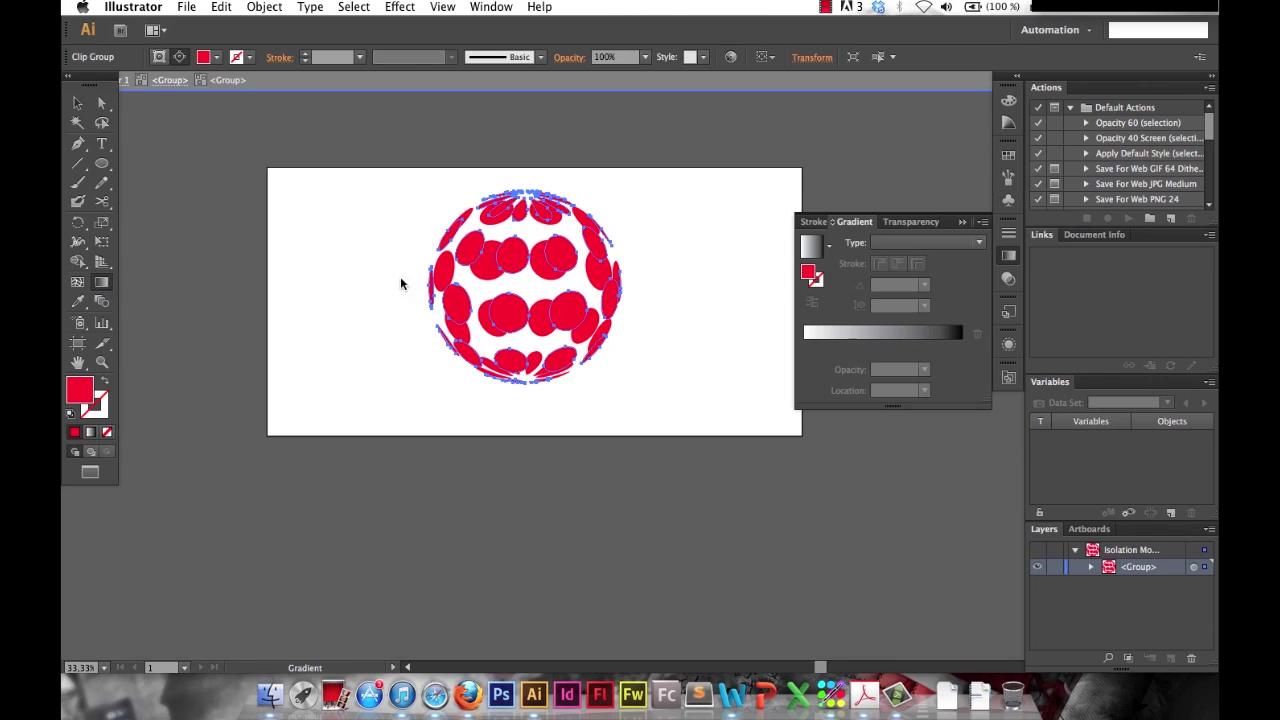
click(815, 338)
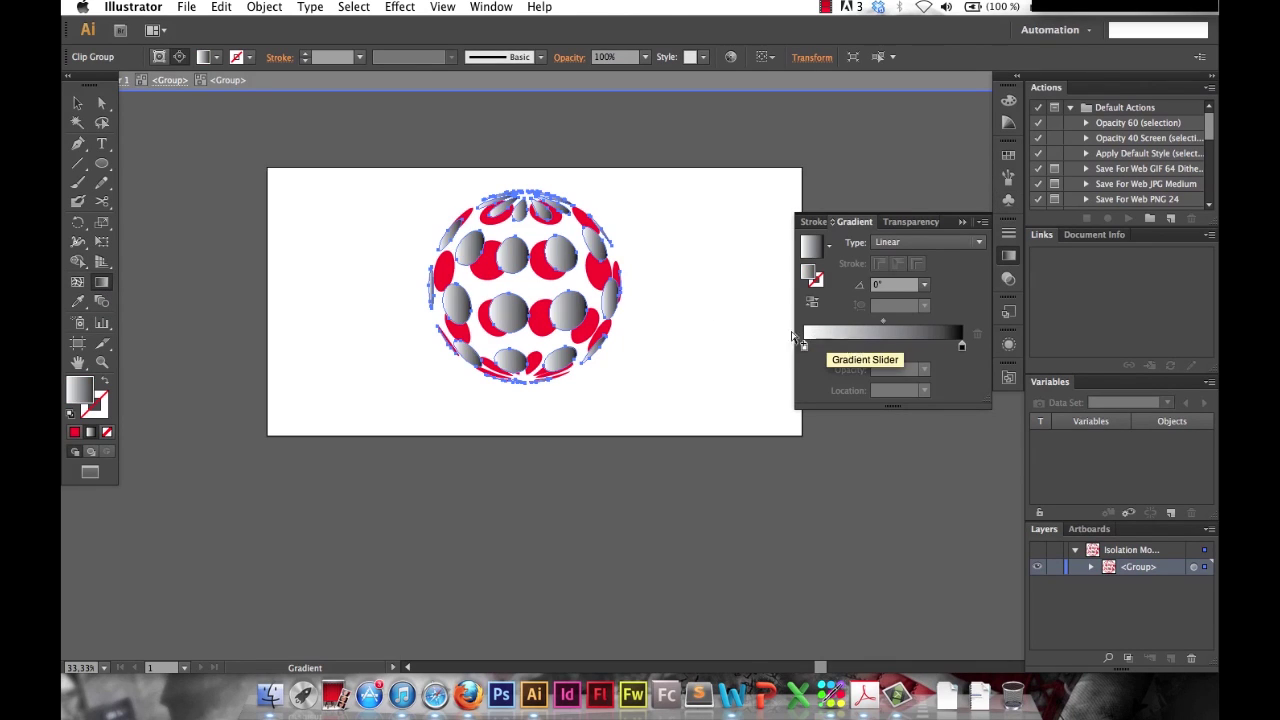
- Recolour the front dots' gradient from dark red (29.02, 100, 100, 38.43% CMYK) to bright red (10.2, 100, 100, 0% CMYK)
click(805, 346)
double_click(805, 346)
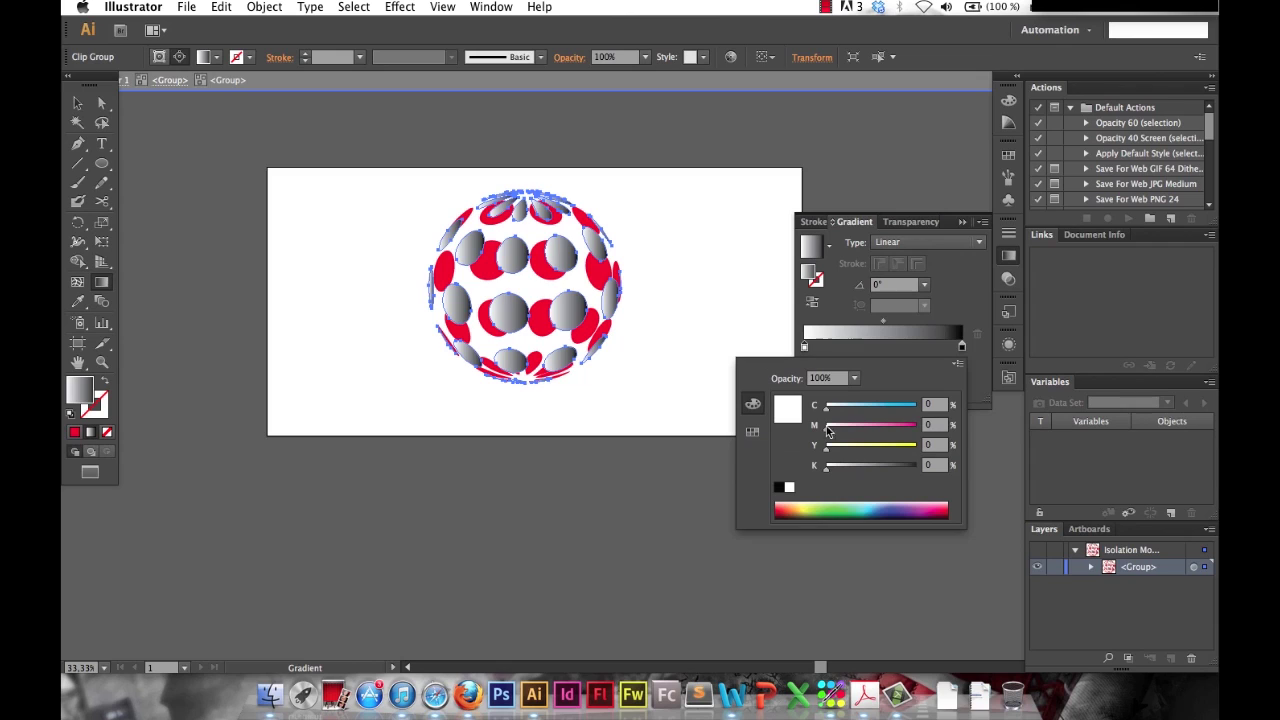
click(780, 508)
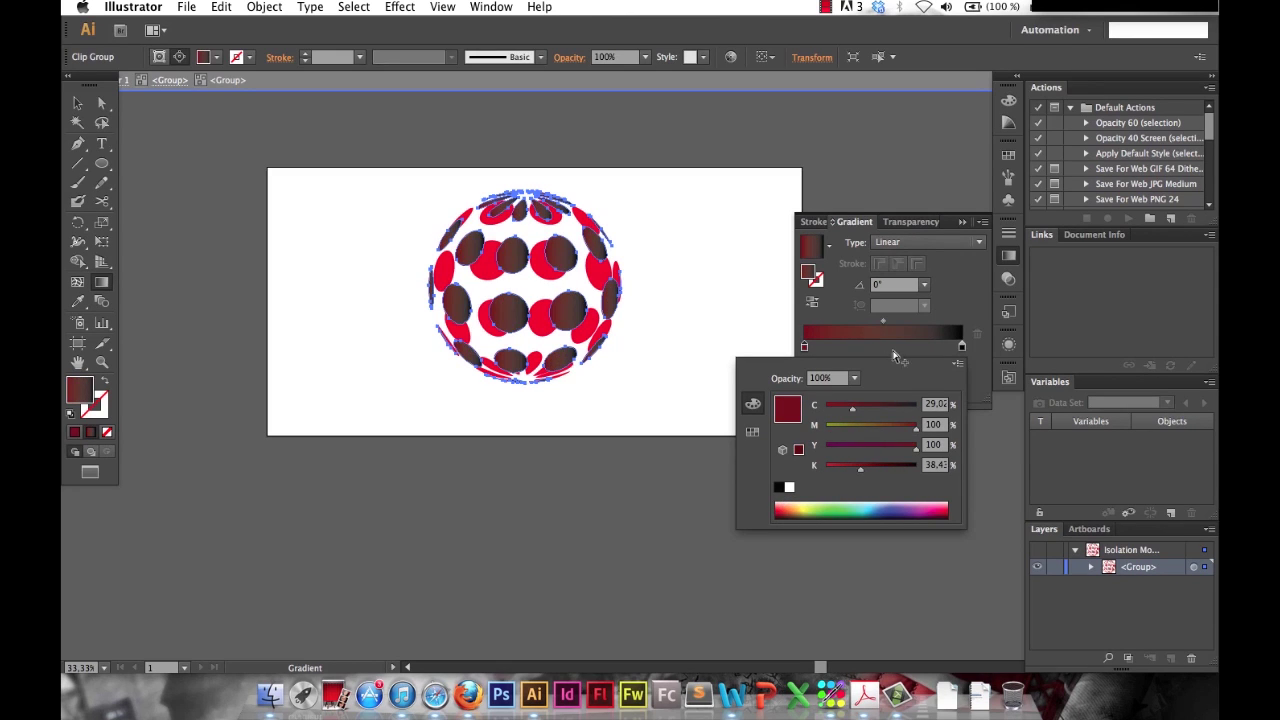
click(962, 346)
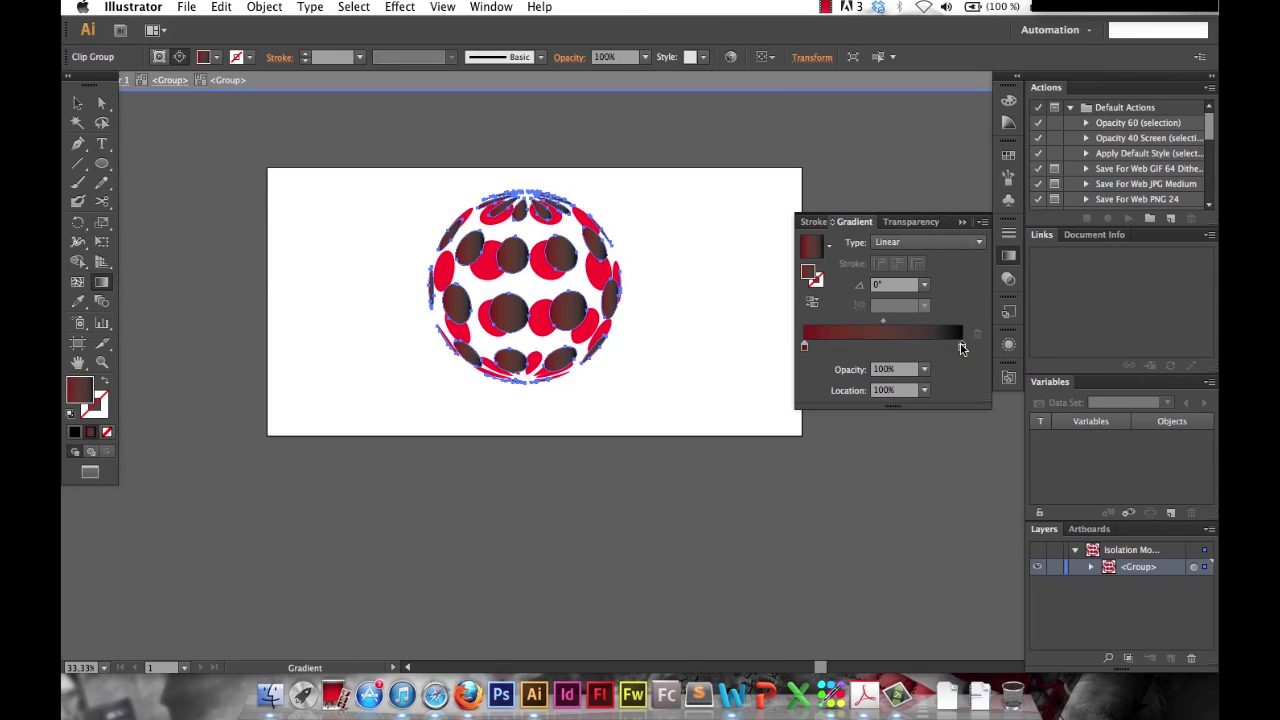
double_click(962, 346)
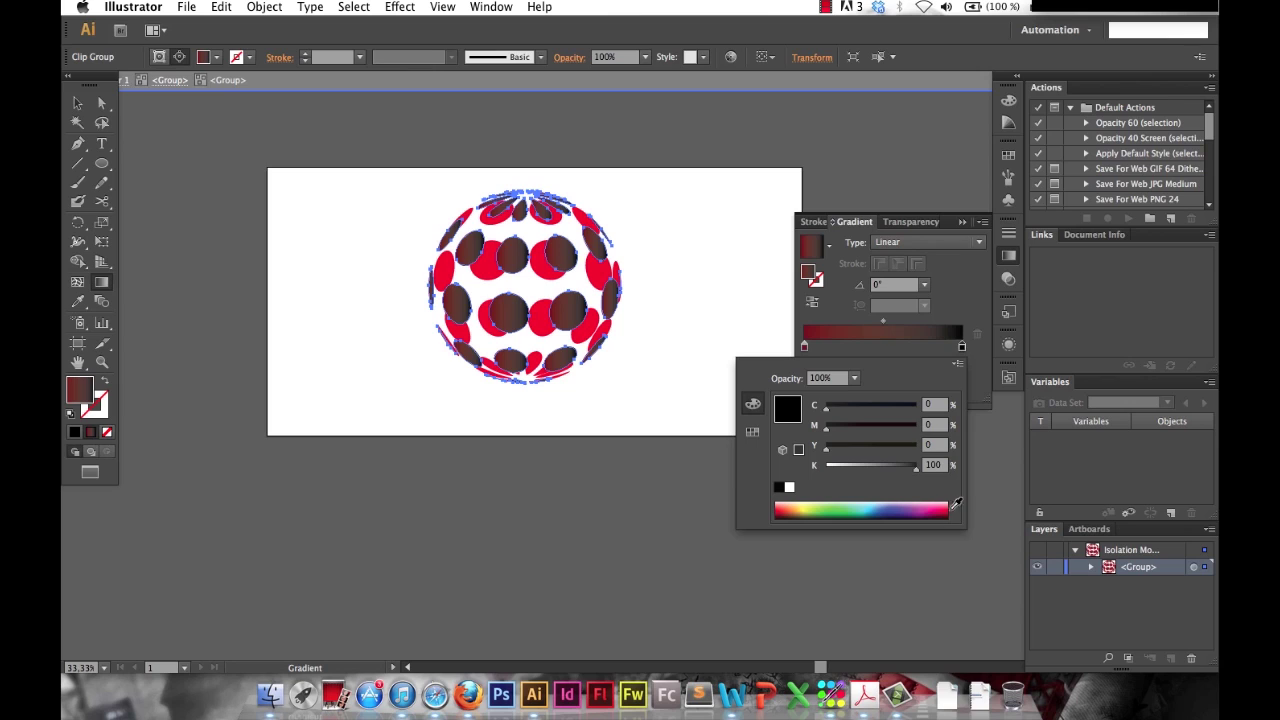
click(946, 512)
drag(876, 467, 826, 471)
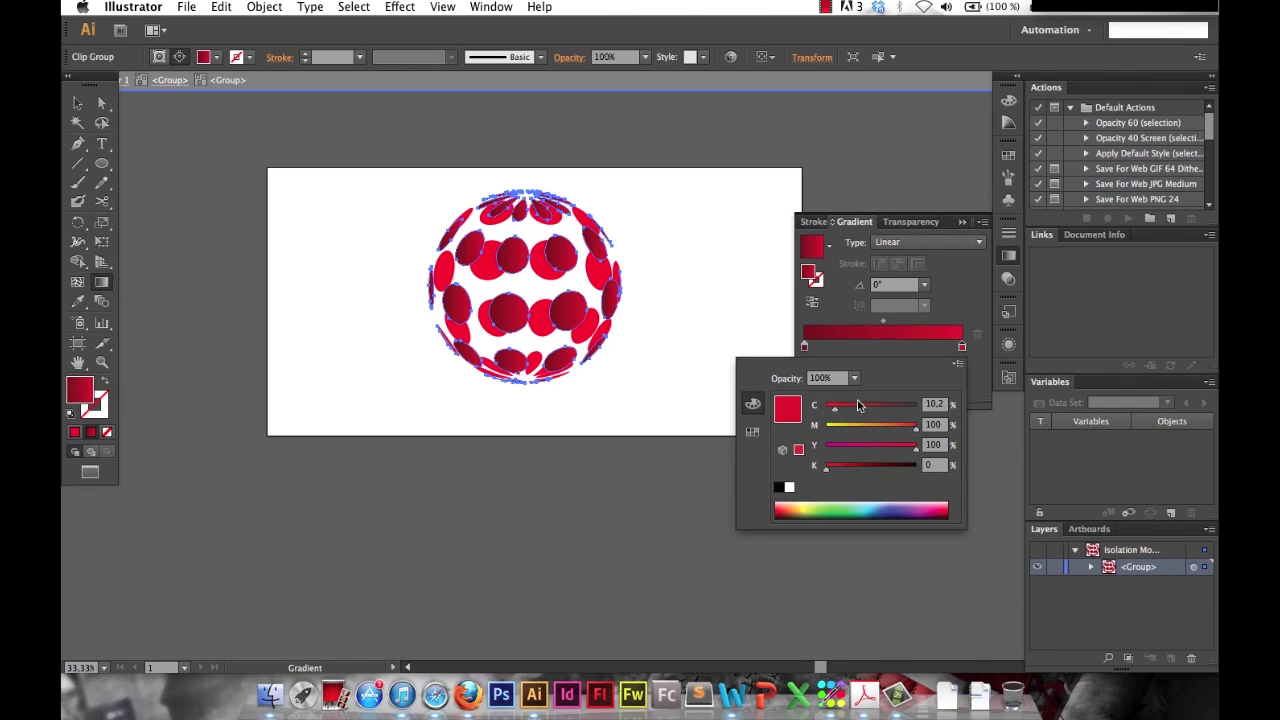
- Darken the start colour of the front dots' gradient by setting its cyan to 62%
click(803, 346)
double_click(803, 346)
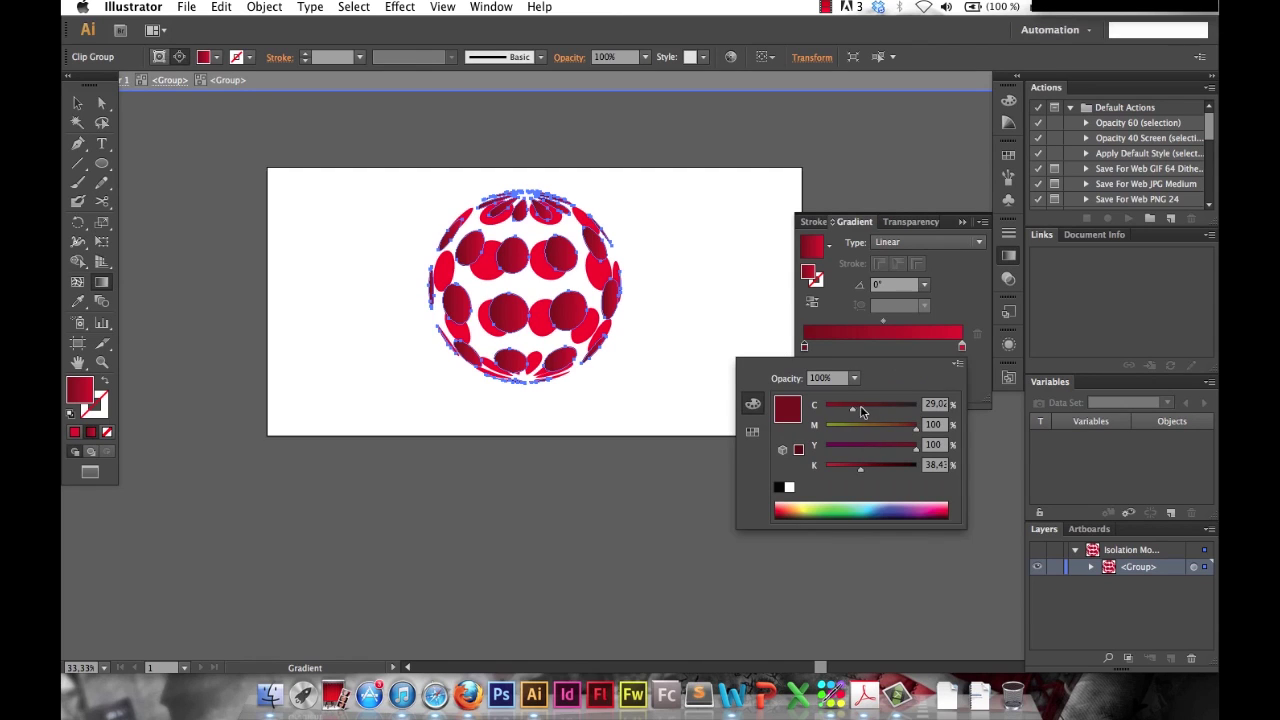
click(746, 325)
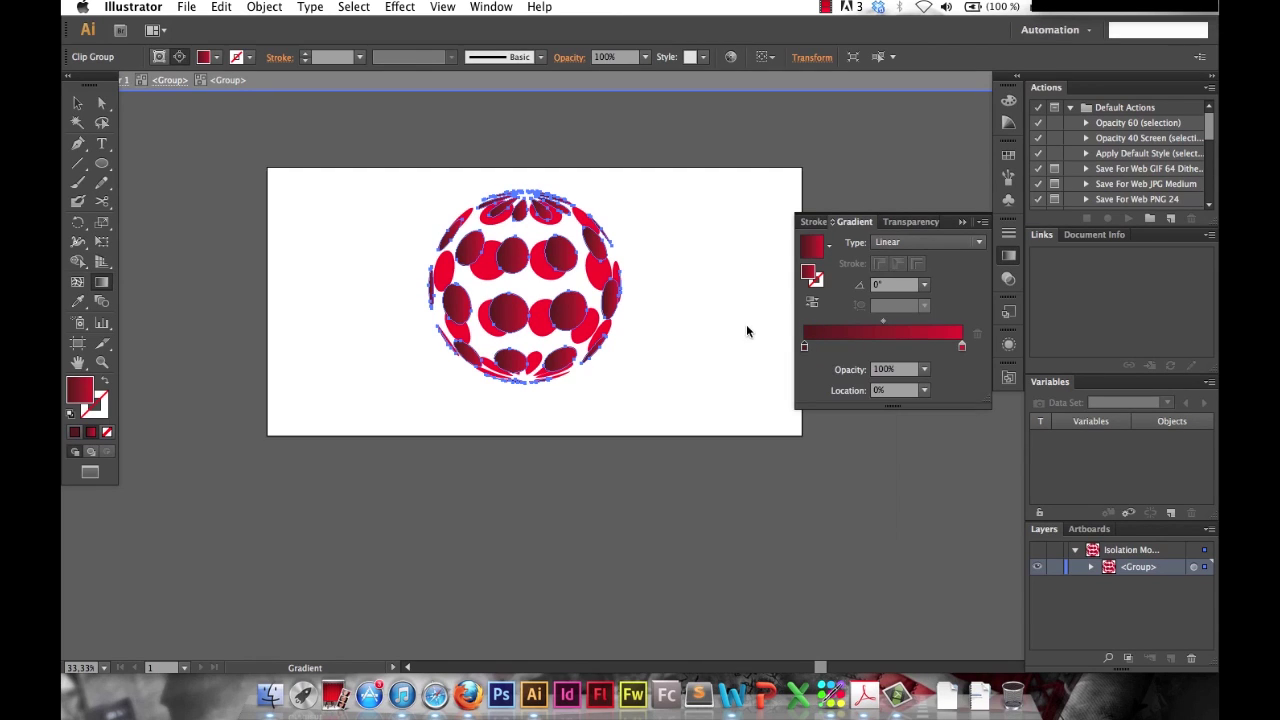
- Select the clip group of the back dots and fill it with the same dark-to-bright red linear gradient
click(78, 103)
click(487, 275)
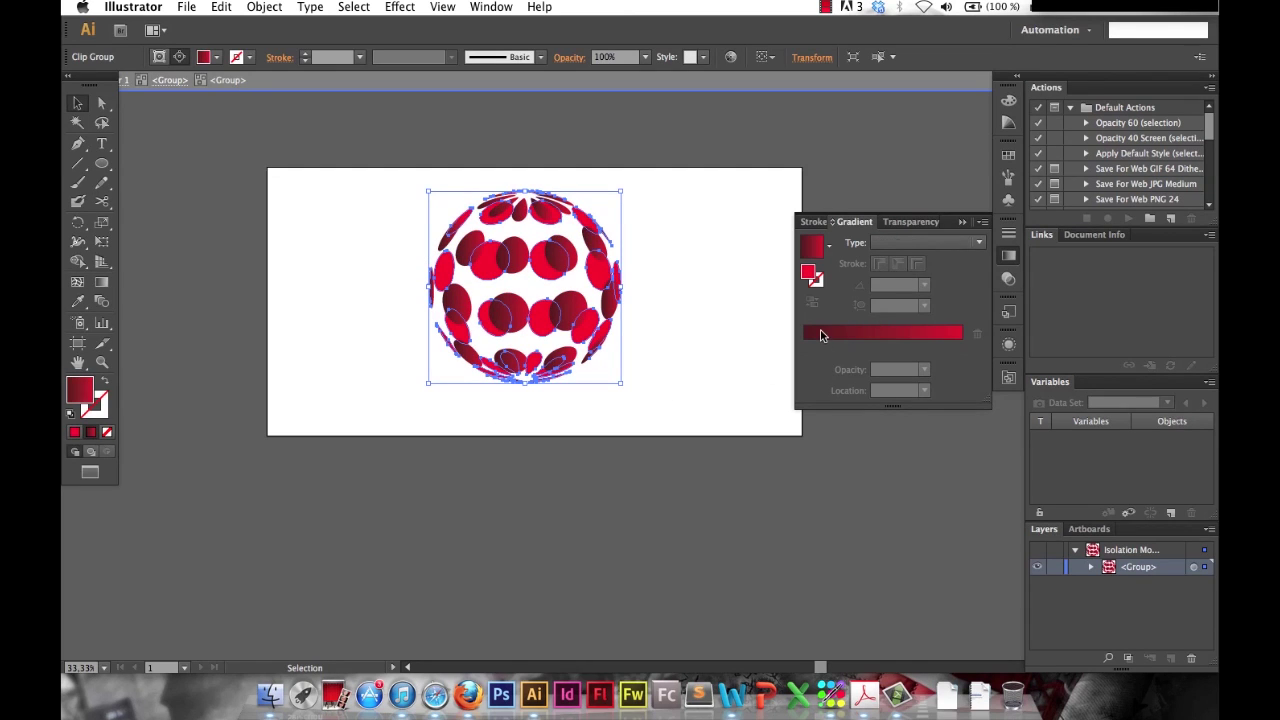
click(820, 335)
- Change the start colour of the back dots' gradient to light red with about 54% magenta, 44% yellow and no cyan or black
double_click(803, 347)
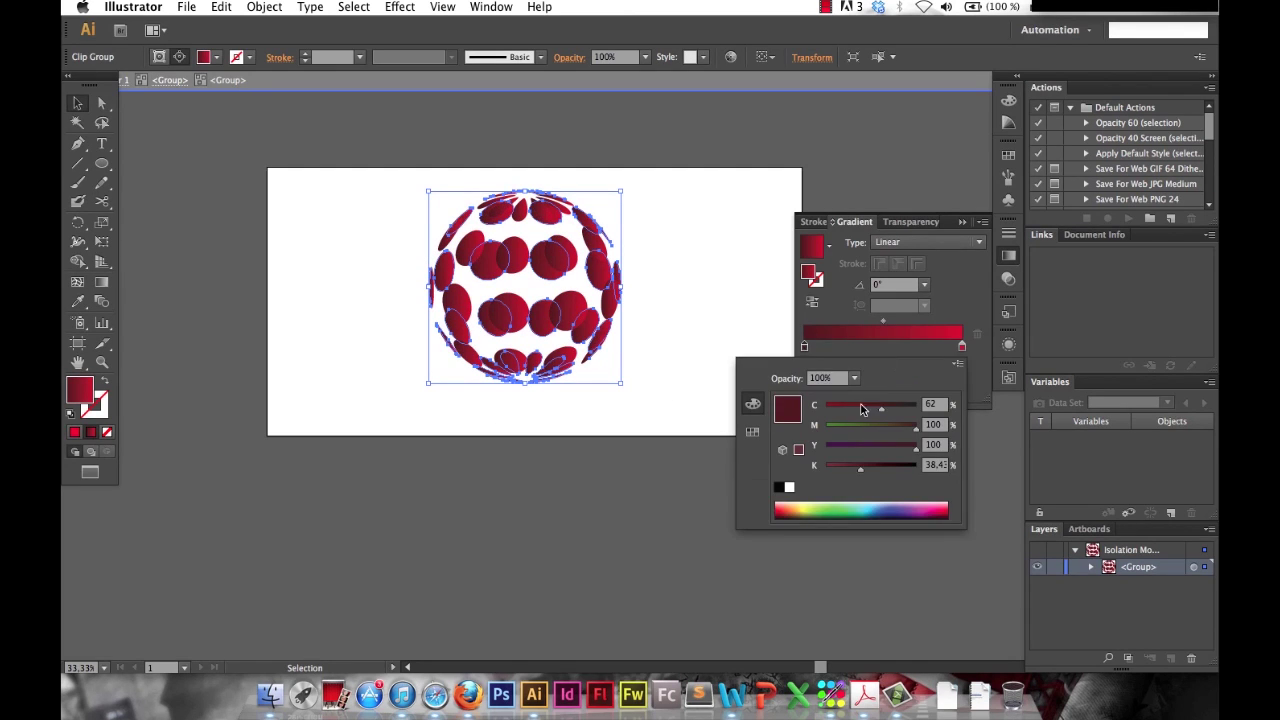
click(779, 510)
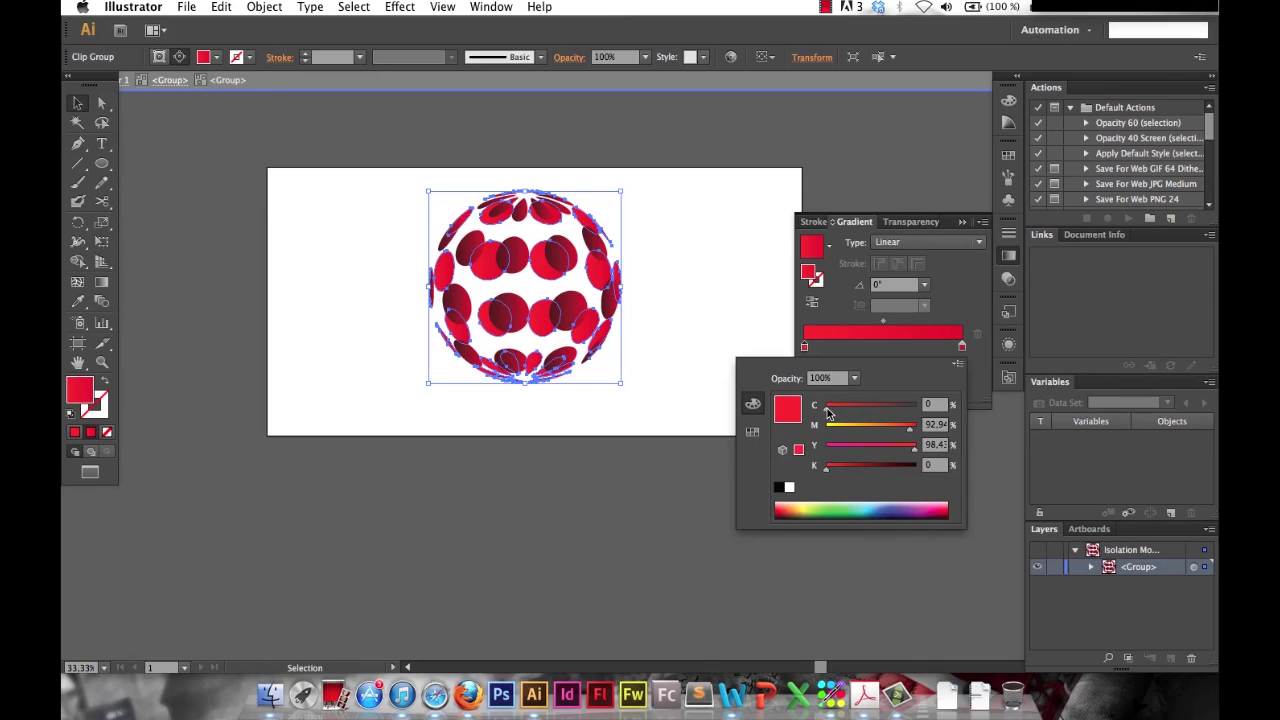
drag(778, 502, 780, 504)
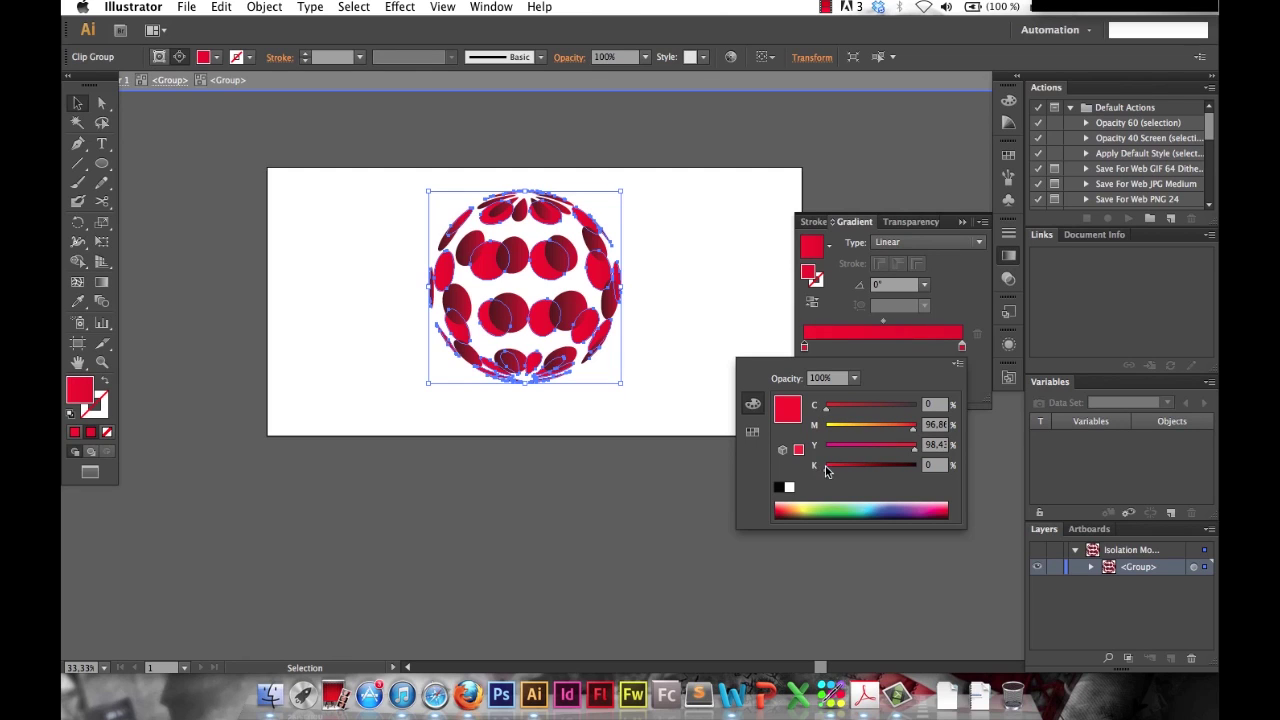
drag(786, 503, 784, 506)
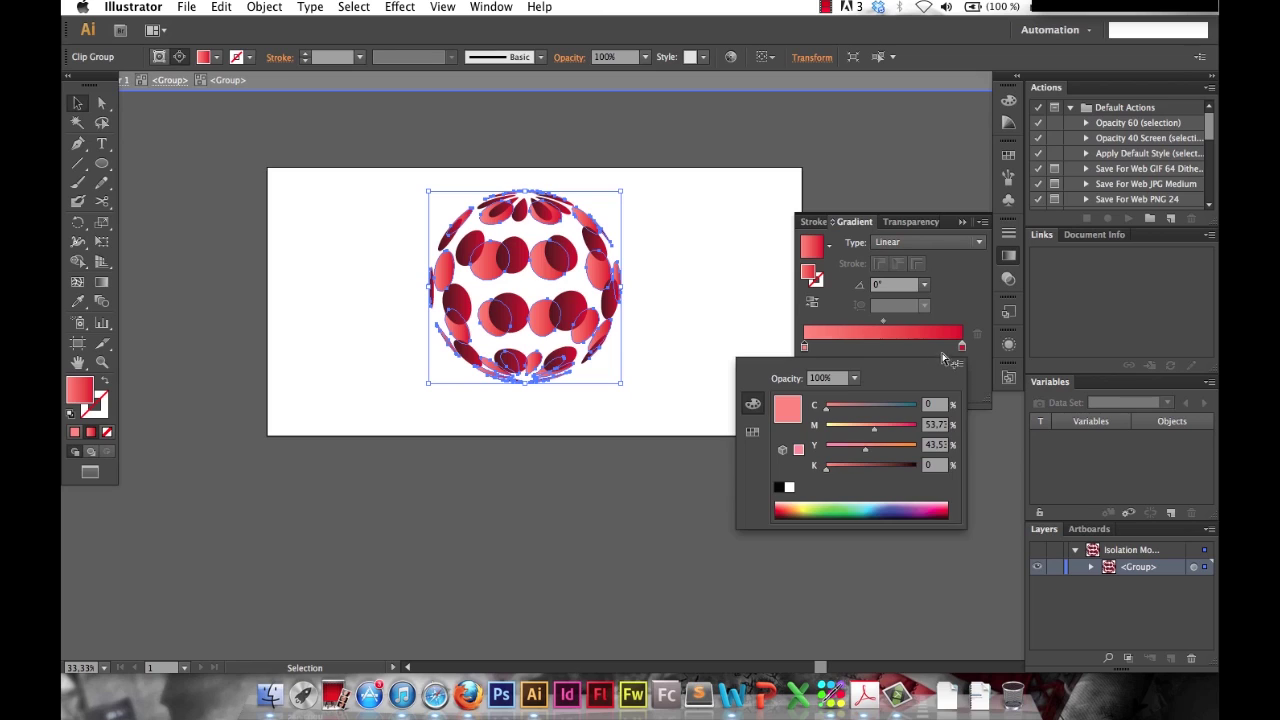
- Change the end colour of the back dots' gradient to a pinkish red and raise its magenta
click(962, 347)
double_click(962, 347)
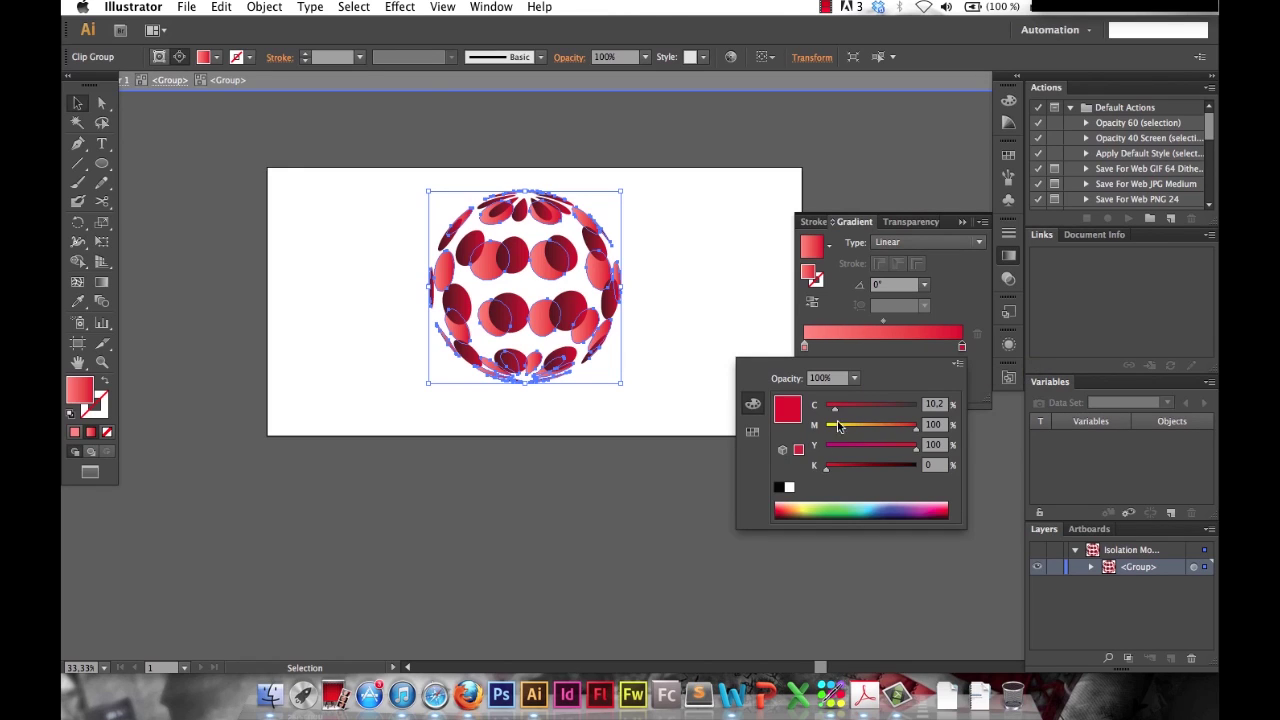
click(784, 504)
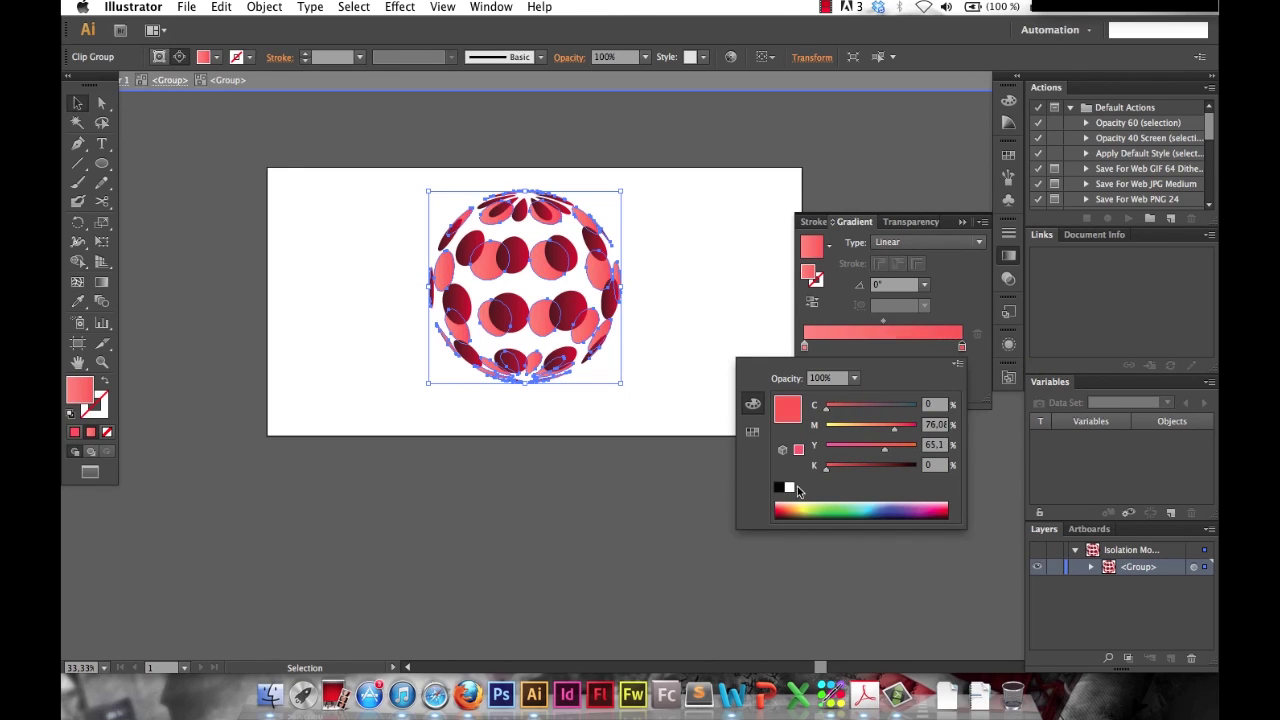
drag(895, 430, 910, 430)
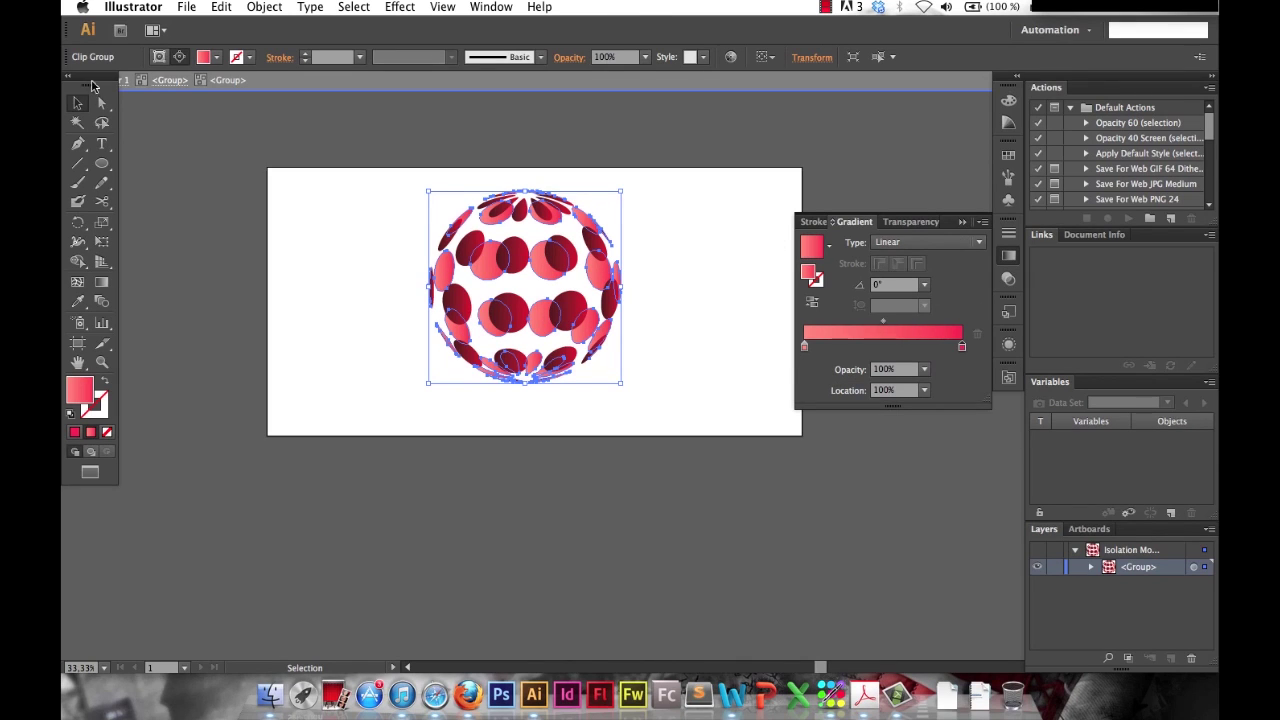
- Undo the trial move of the front dots and leave the sphere group's isolation mode
click(376, 251)
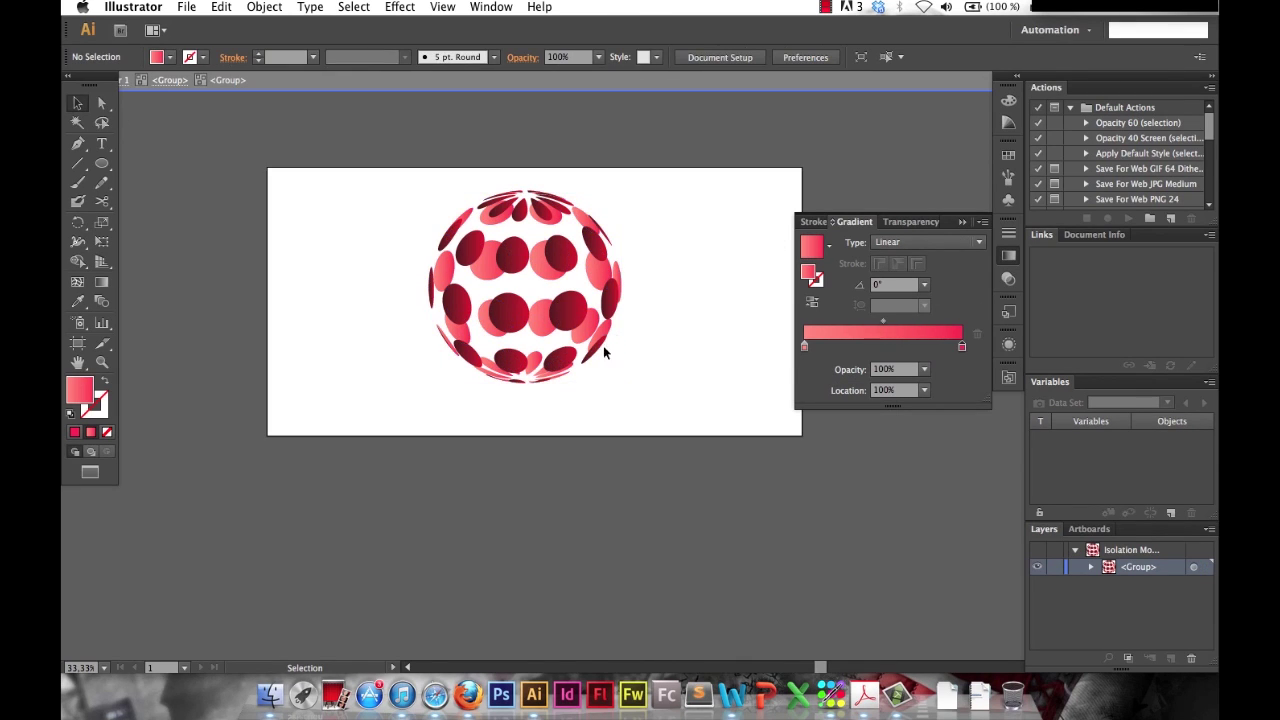
drag(564, 266, 482, 288)
key(super+z)
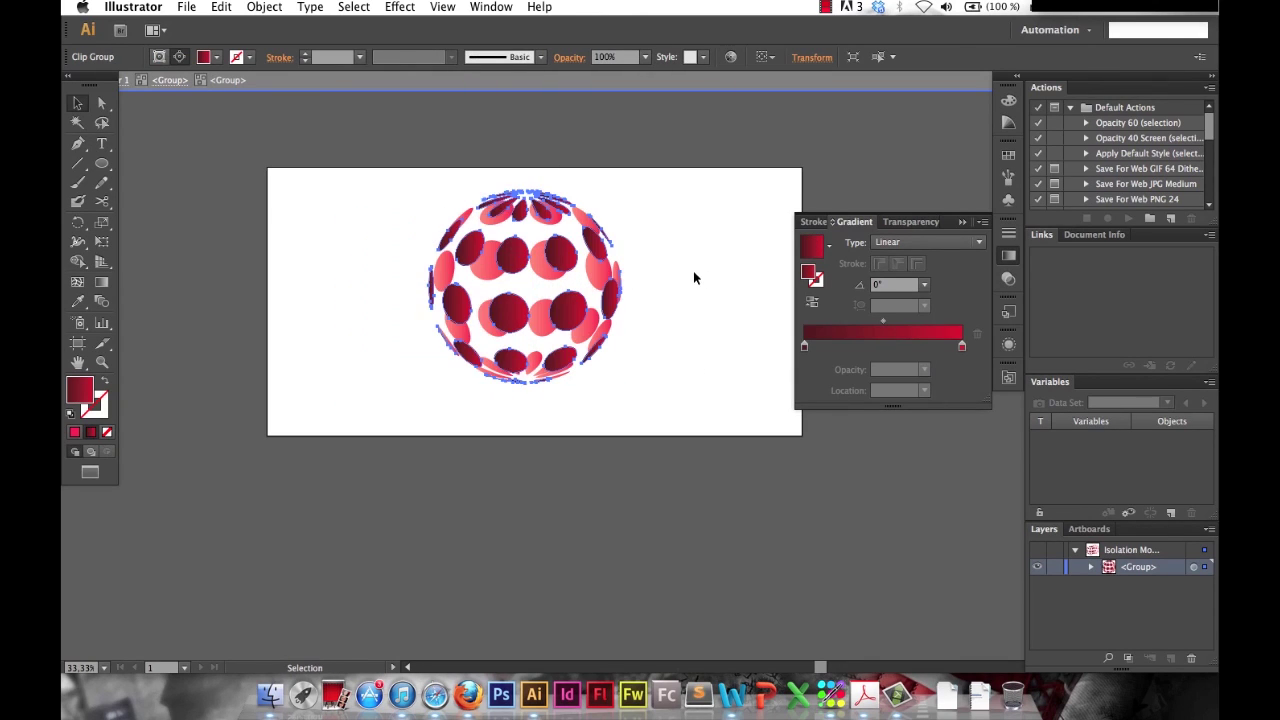
double_click(693, 271)
- Move the whole dotted sphere around the artboard as one group
drag(666, 188, 716, 235)
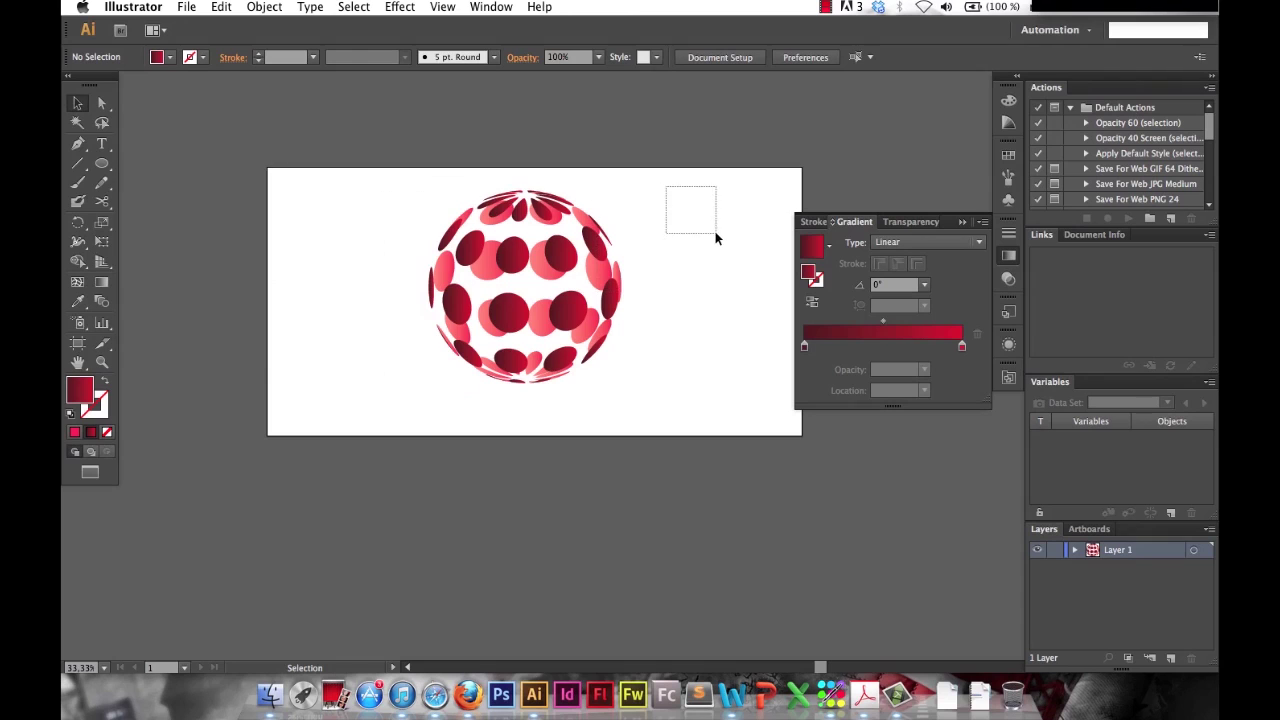
drag(567, 265, 498, 260)
click(707, 285)
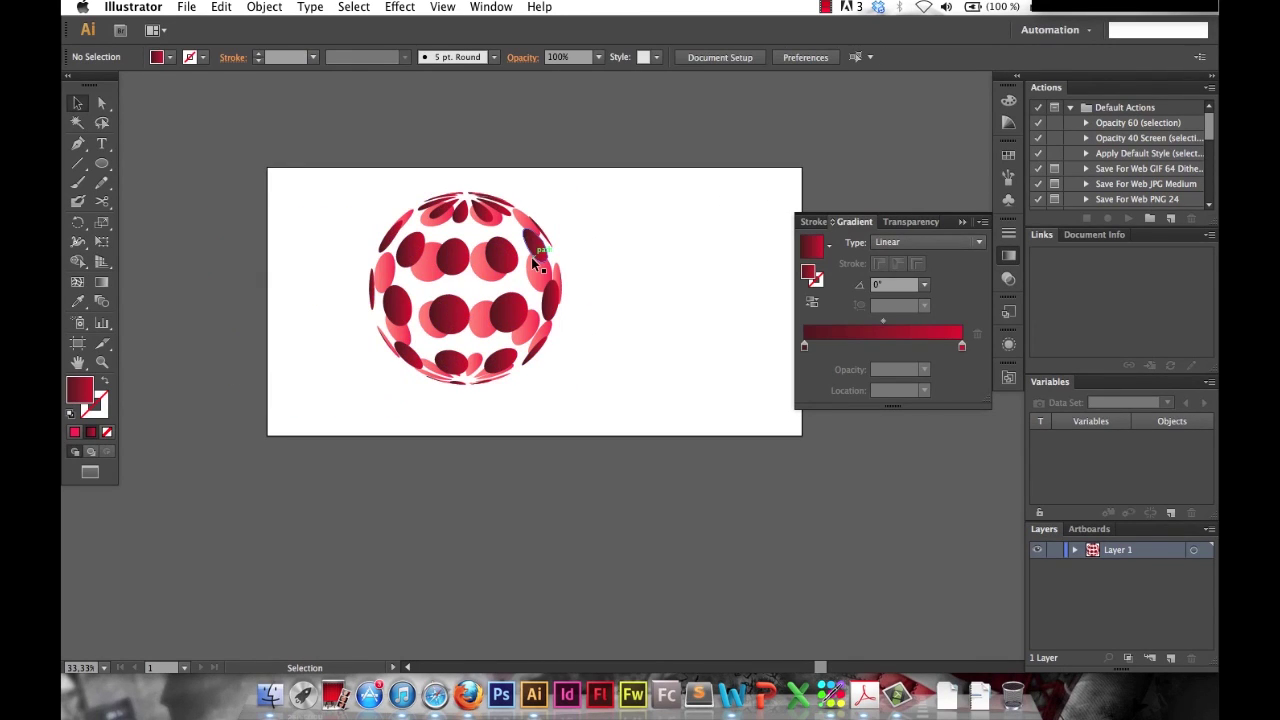
click(487, 251)
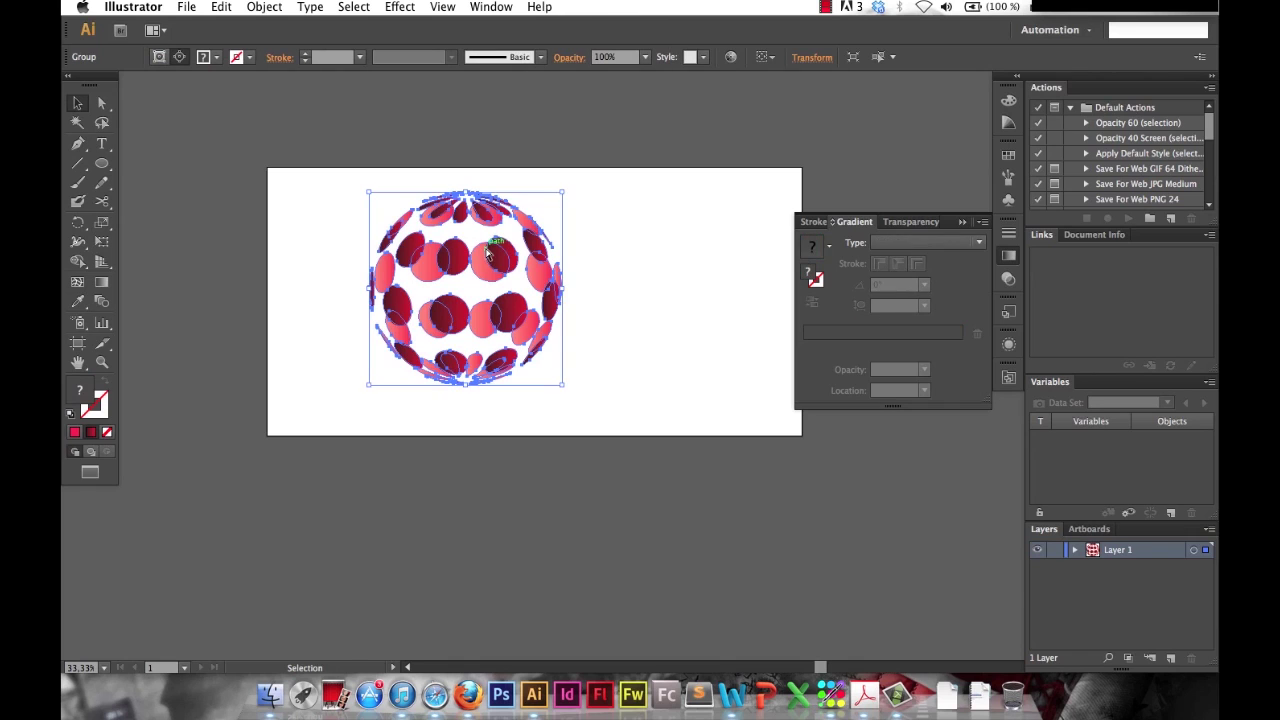
key(super+shift+a)
drag(489, 254, 530, 252)
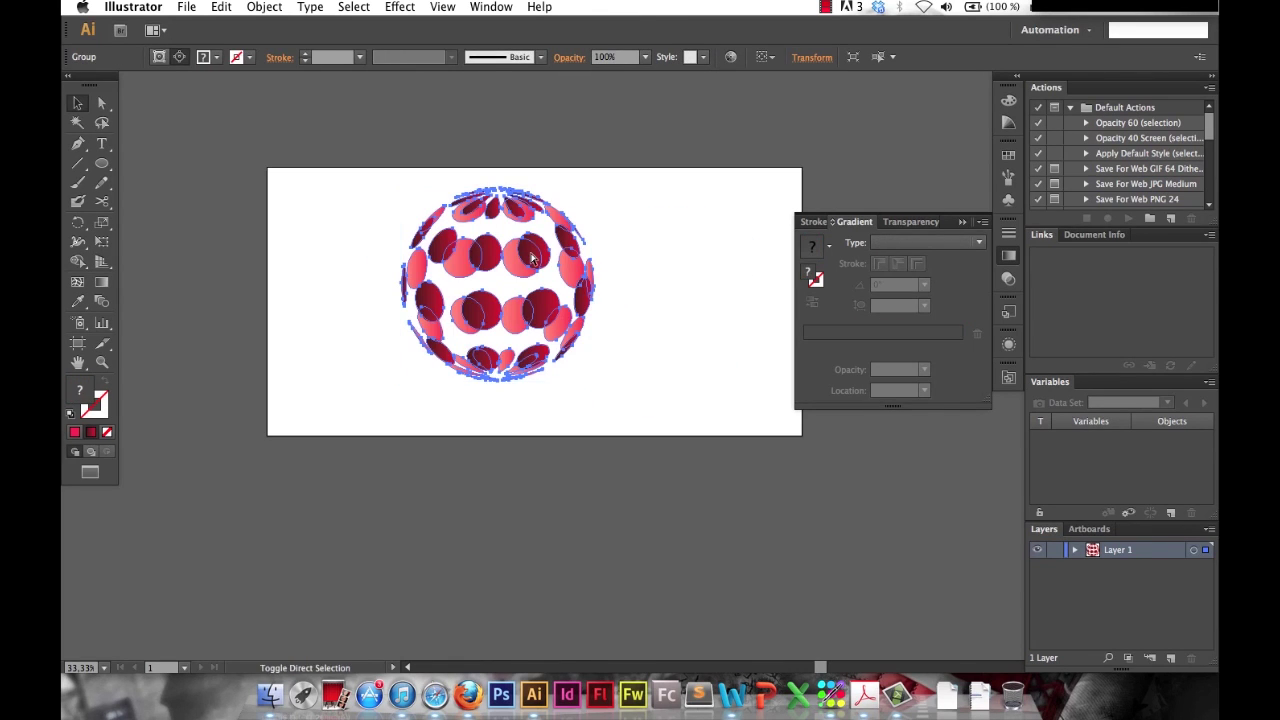
- Isolate the sphere group, pull the front dots aside, and place them back over the back dots before leaving isolation
double_click(531, 258)
drag(531, 258, 710, 279)
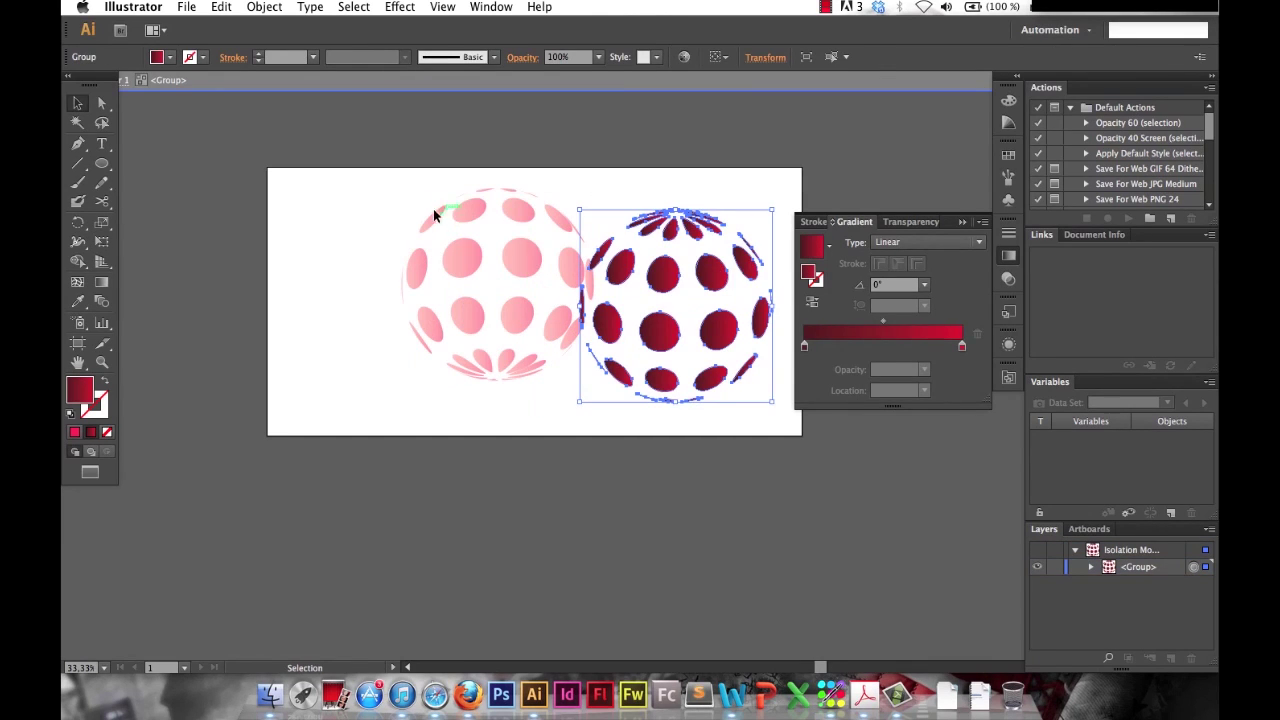
drag(629, 273, 452, 275)
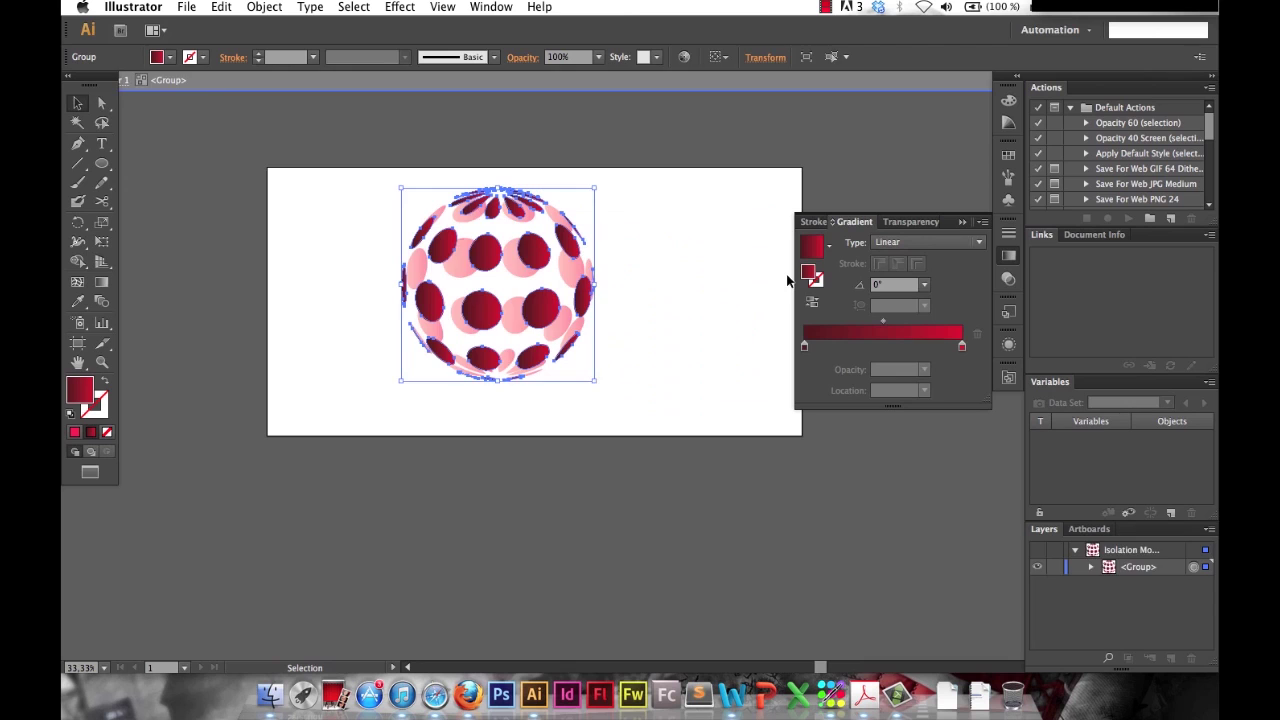
double_click(721, 310)
- Select the whole sphere and move it to the left end of the artboard, fully inside its edges
drag(640, 203, 344, 376)
drag(492, 242, 324, 226)
click(620, 236)
click(962, 221)
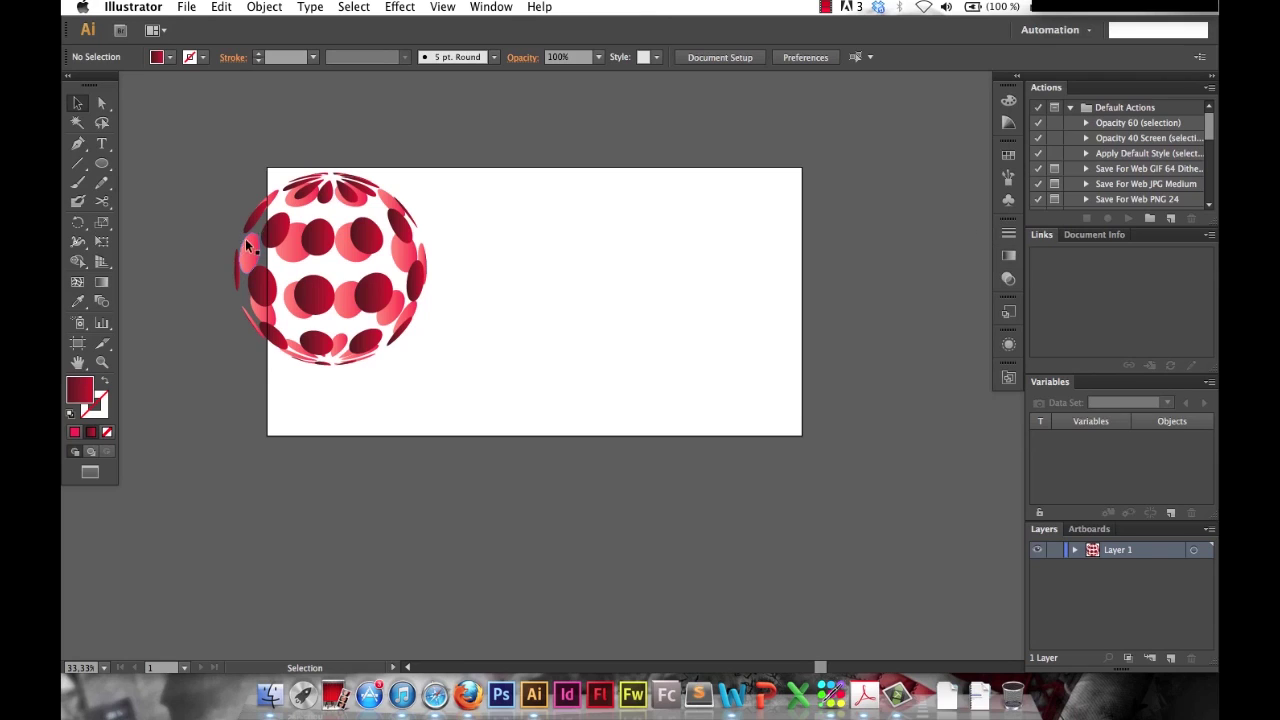
mouse_move(452, 150)
mouse_down()
mouse_move(150, 418)
mouse_move(191, 410)
mouse_up()
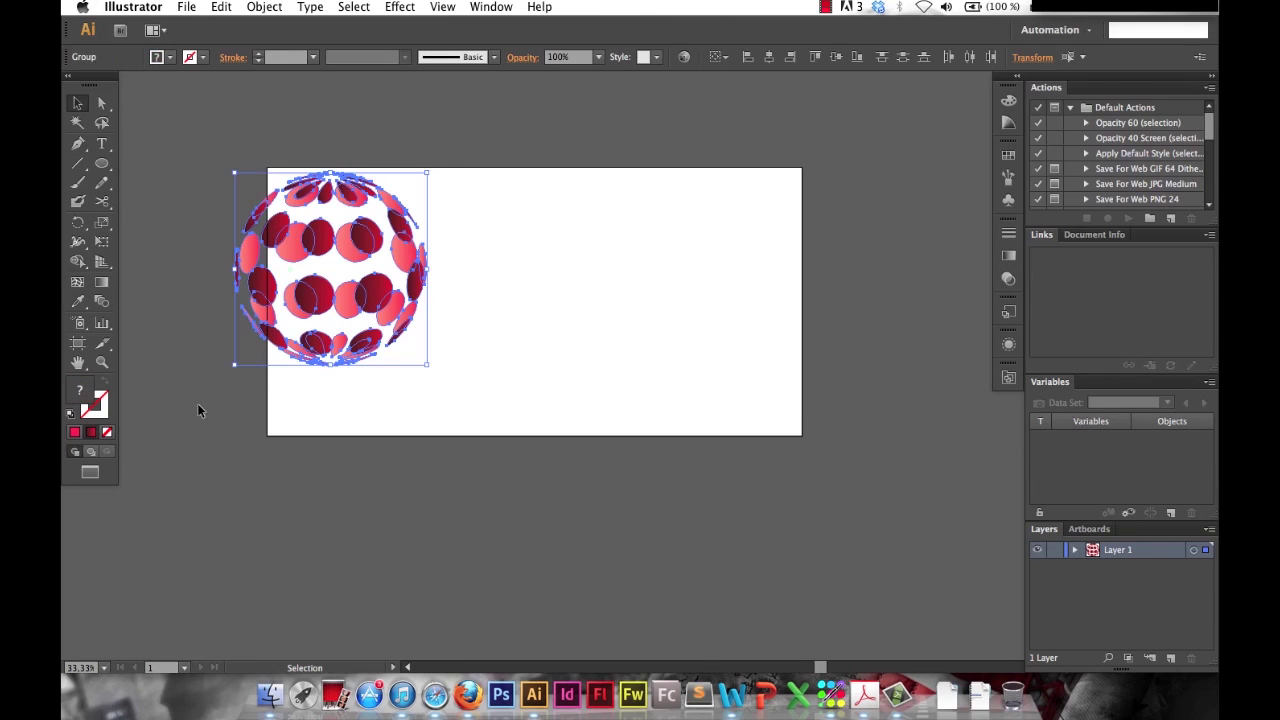
click(450, 212)
drag(447, 143, 185, 392)
drag(320, 240, 361, 248)
click(510, 278)
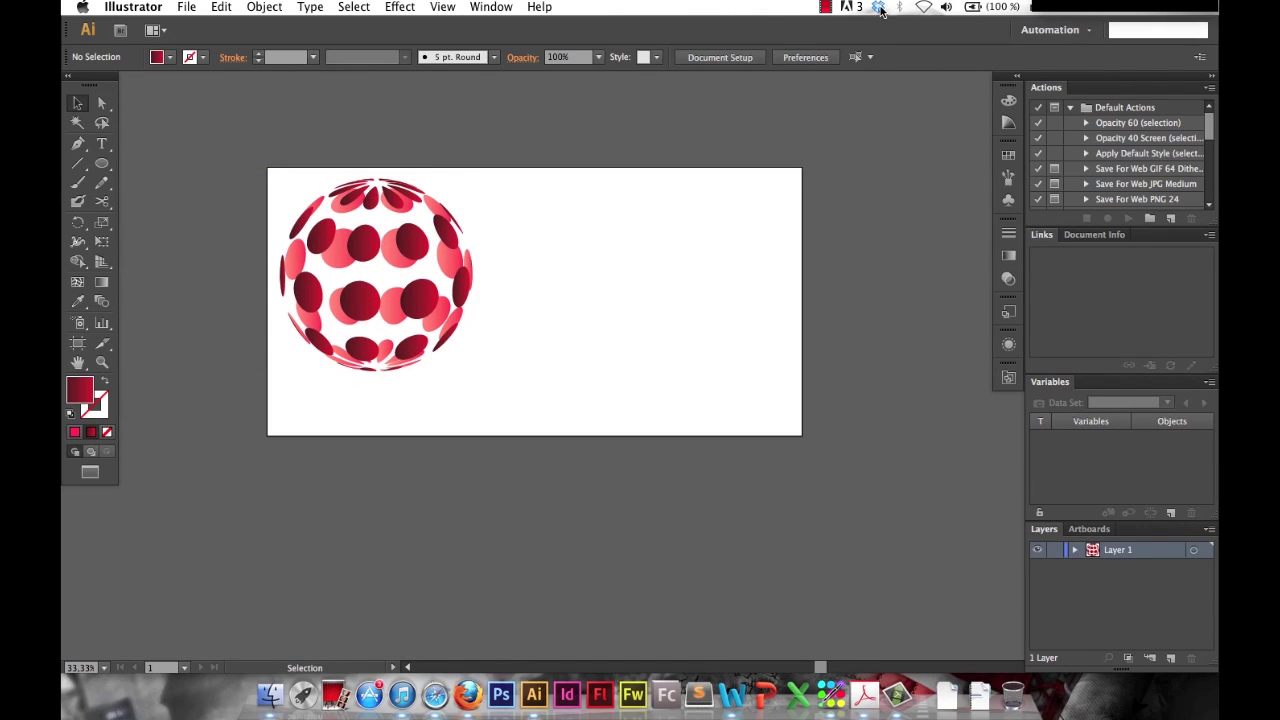
drag(538, 110, 217, 403)
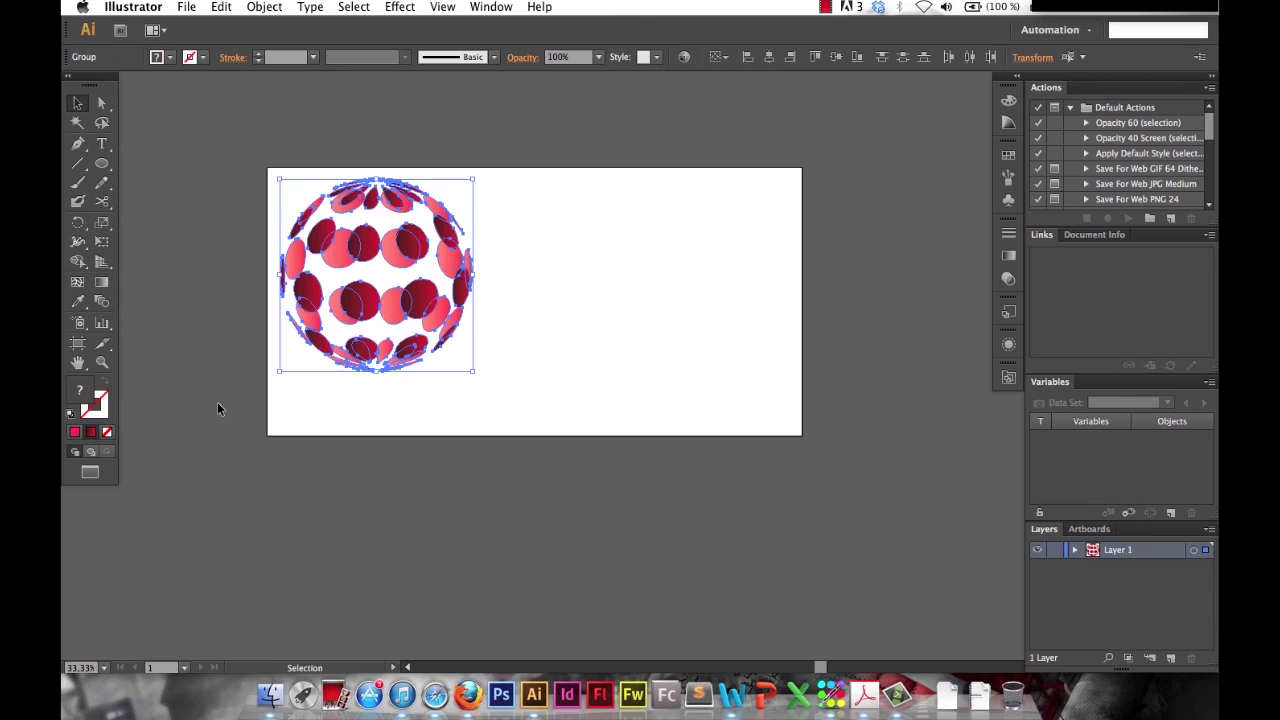
click(640, 312)
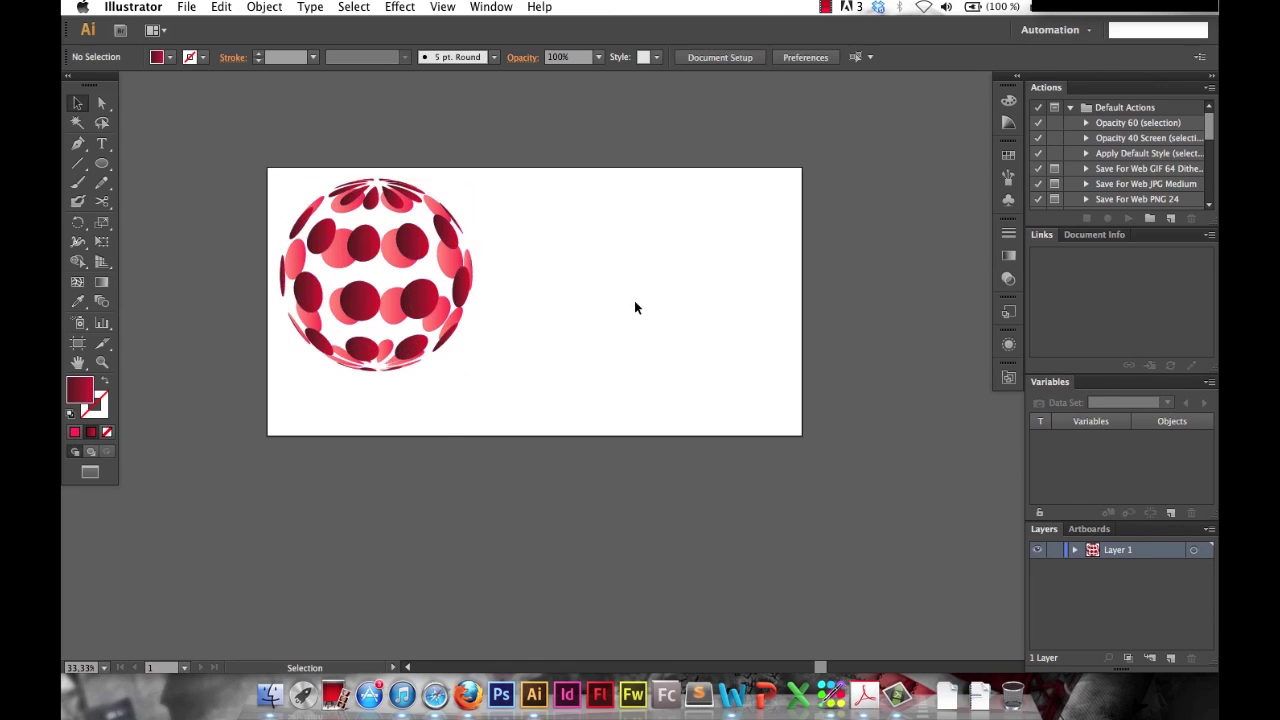
- Draw a tall, narrow rectangle with the dark red gradient fill in the empty area beside the sphere
click(101, 166)
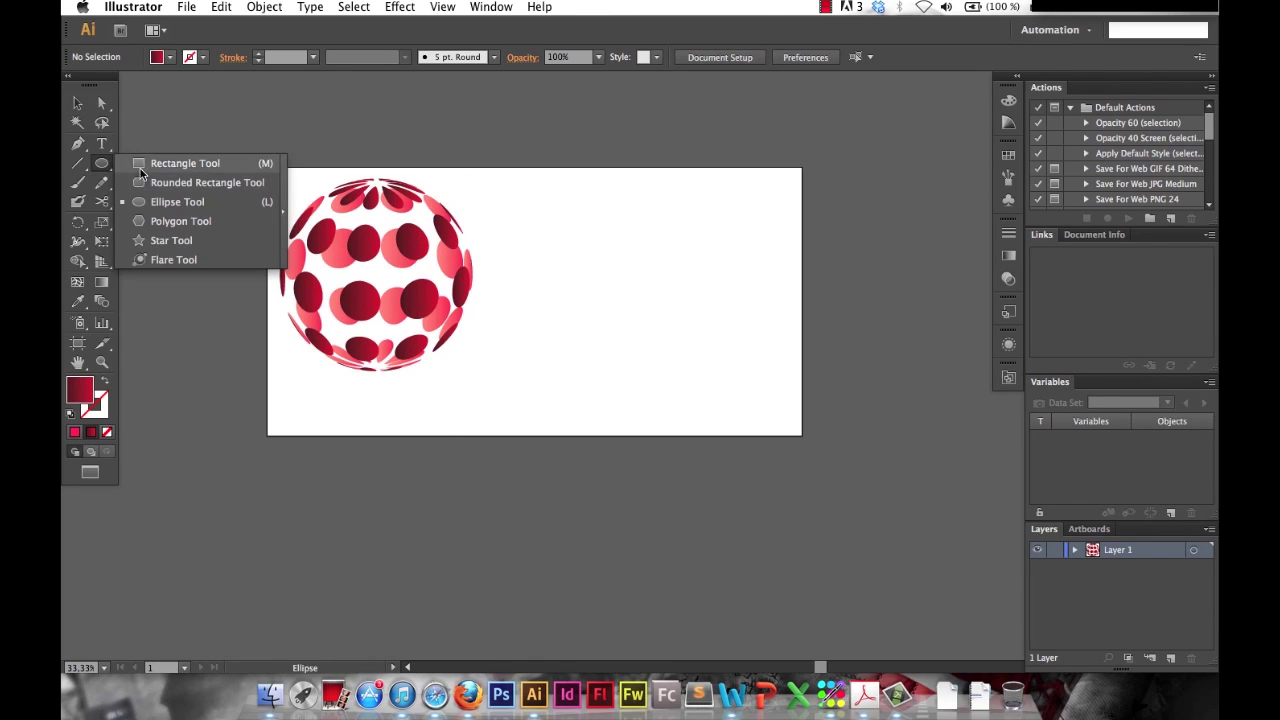
click(185, 163)
drag(571, 186, 645, 411)
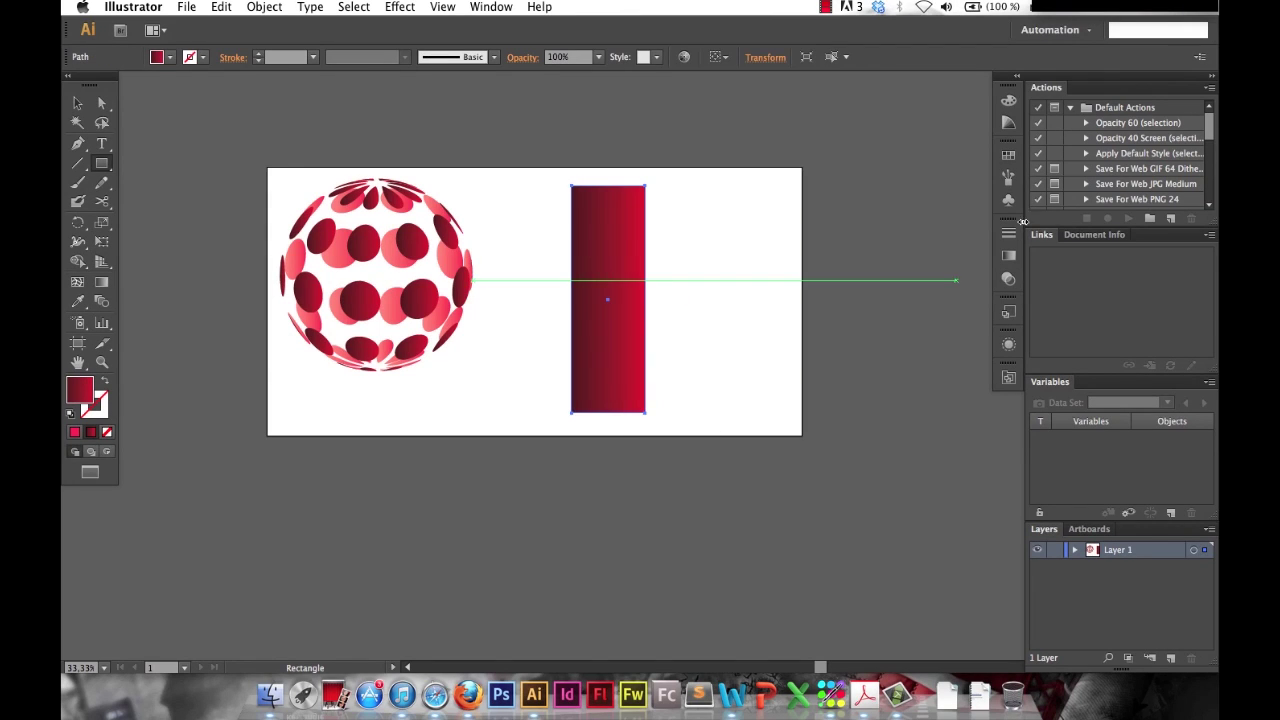
- Display the document's saved symbols to look at the dot symbols, and undo the stray copy of the rectangle
click(1012, 157)
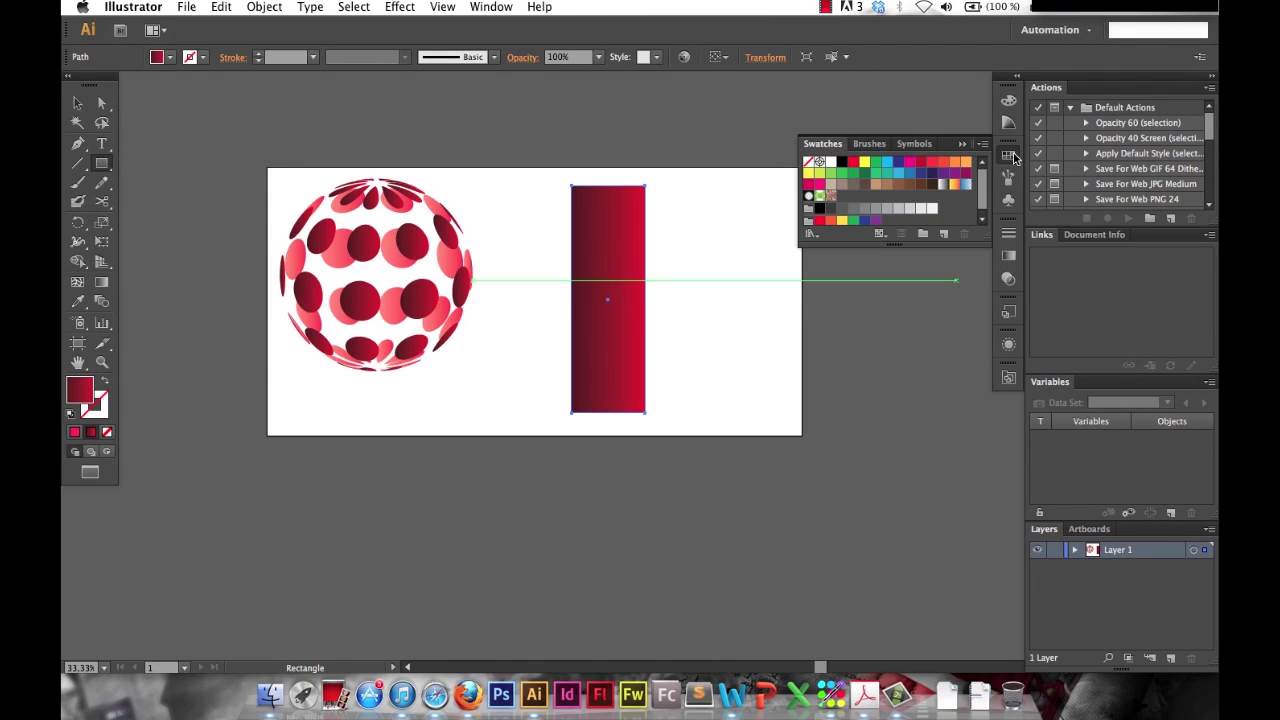
click(1012, 202)
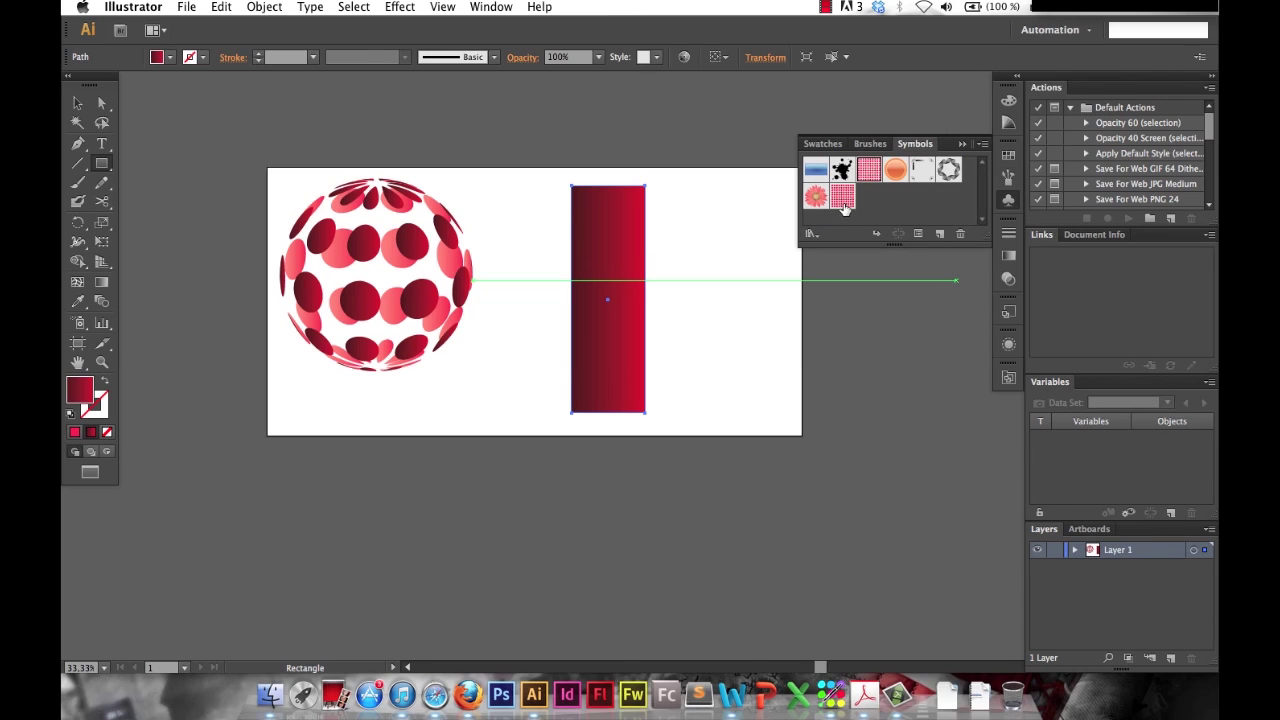
click(771, 223)
click(678, 397)
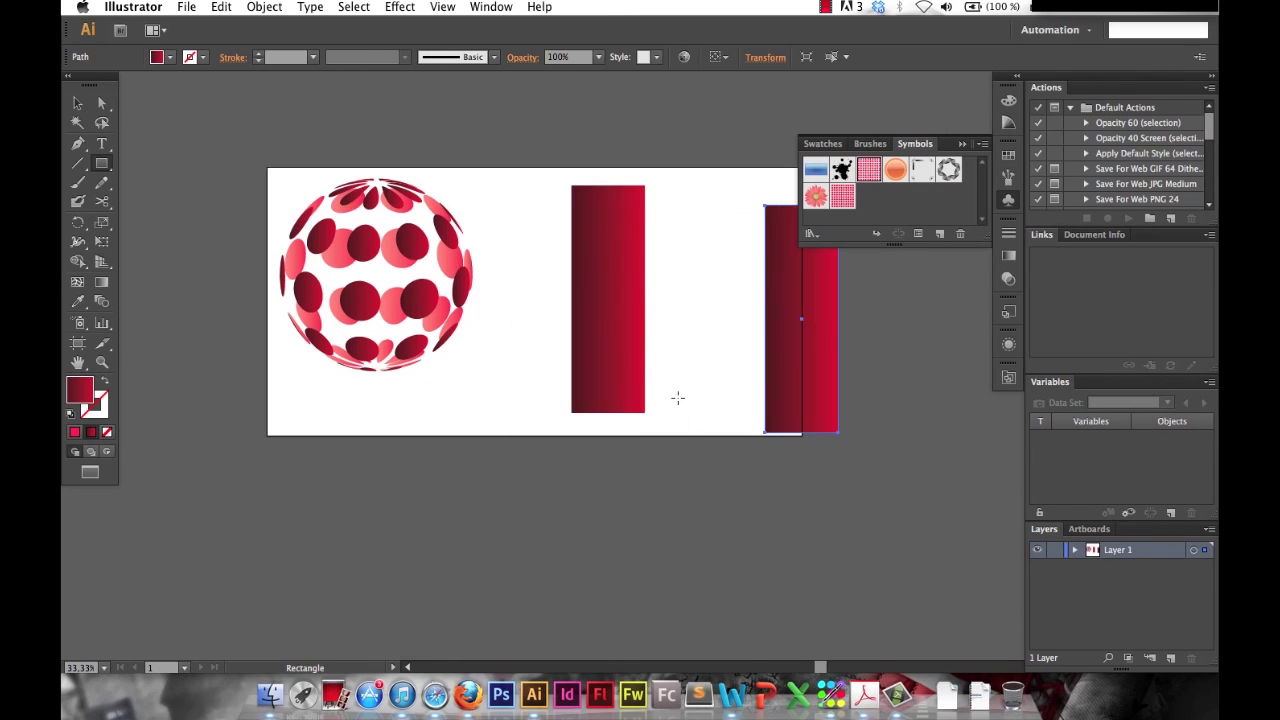
key(super+z)
- Taper the rectangle by moving its lower-right corner point about 162 px inward along the bottom edge
click(678, 395)
drag(666, 175, 611, 231)
click(646, 434)
mouse_move(638, 408)
mouse_down()
mouse_move(631, 429)
mouse_move(629, 400)
mouse_move(644, 396)
mouse_move(637, 424)
mouse_up()
click(692, 370)
key(a)
drag(651, 400, 609, 402)
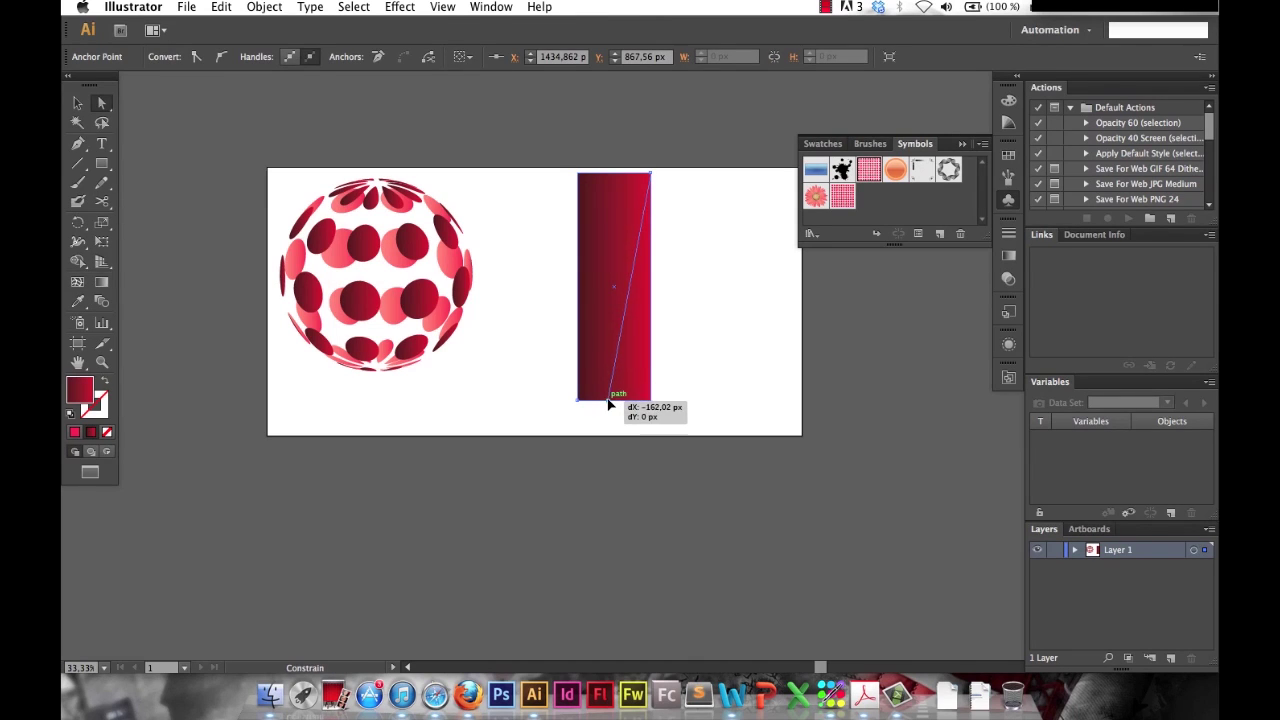
- Widen the tapered shape's top by moving its upper-right corner outward, and reposition the shape on the artboard
click(708, 346)
drag(614, 277, 646, 297)
click(692, 311)
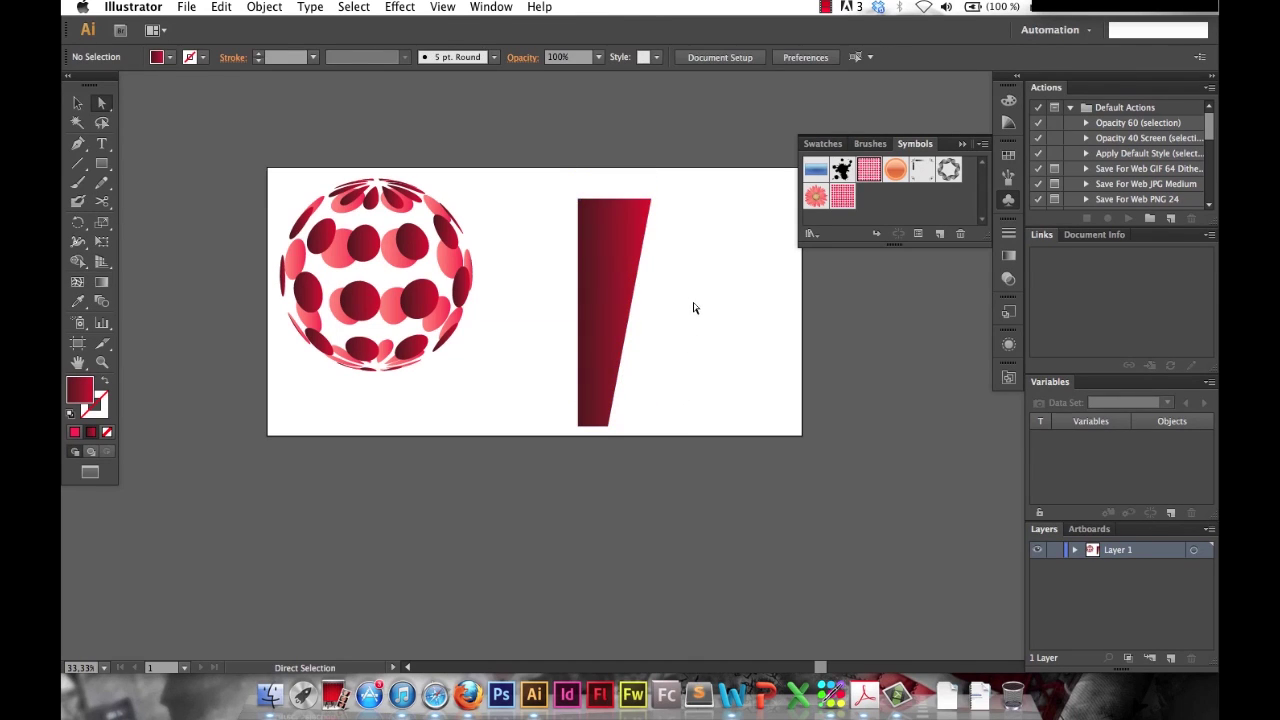
drag(661, 197, 662, 205)
click(675, 207)
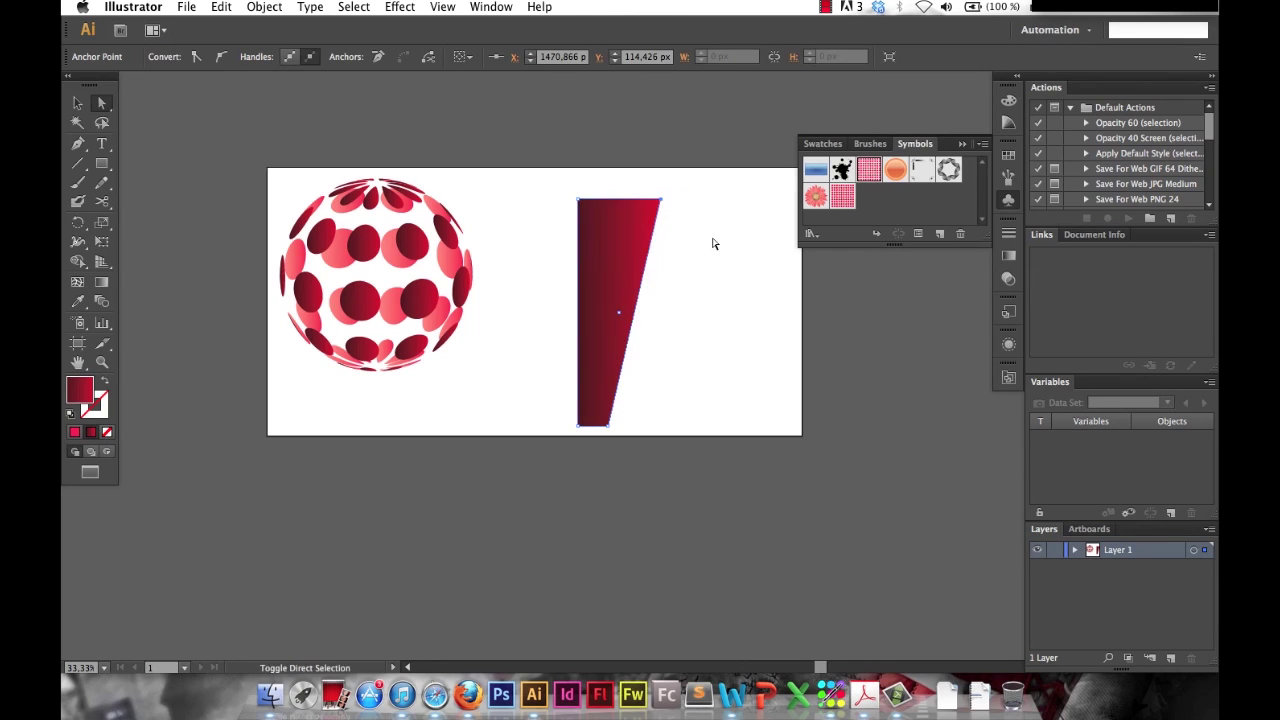
drag(621, 245, 636, 235)
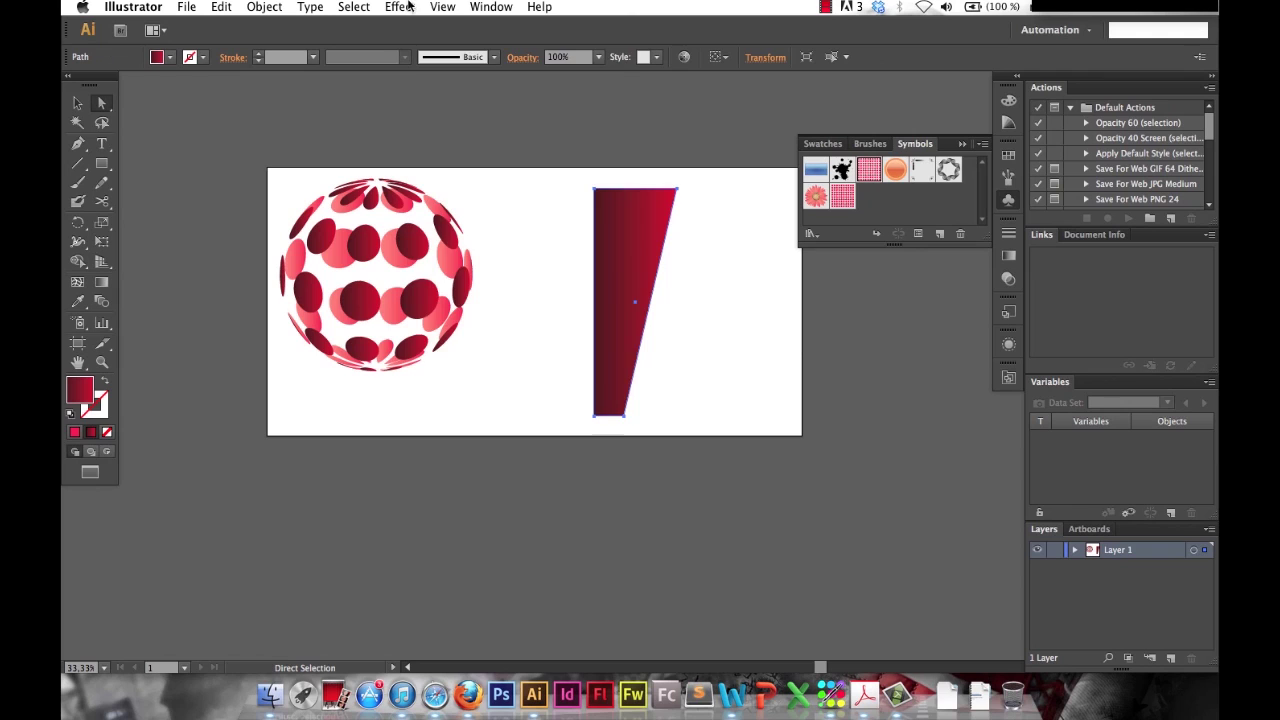
- Set up a 3D Revolve of the tapered shape by 360° from its left edge, with the preview turned on
click(441, 7)
mouse_move(421, 7)
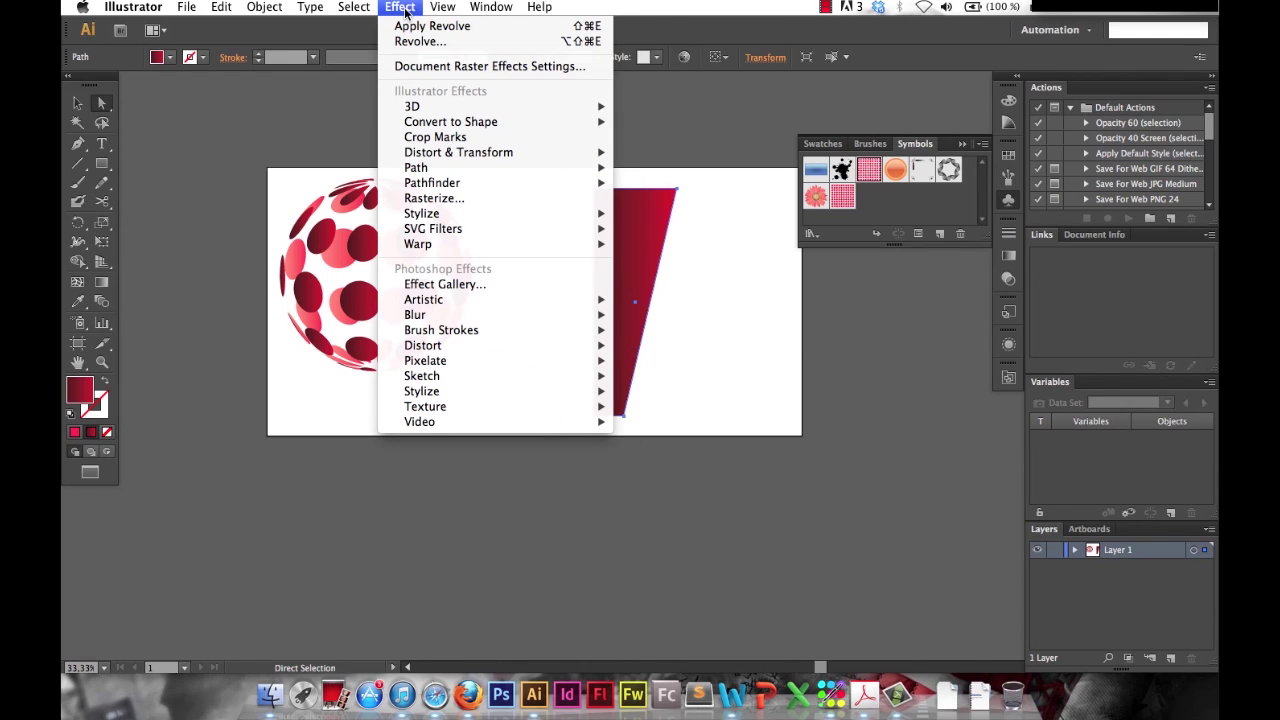
mouse_move(420, 106)
click(671, 123)
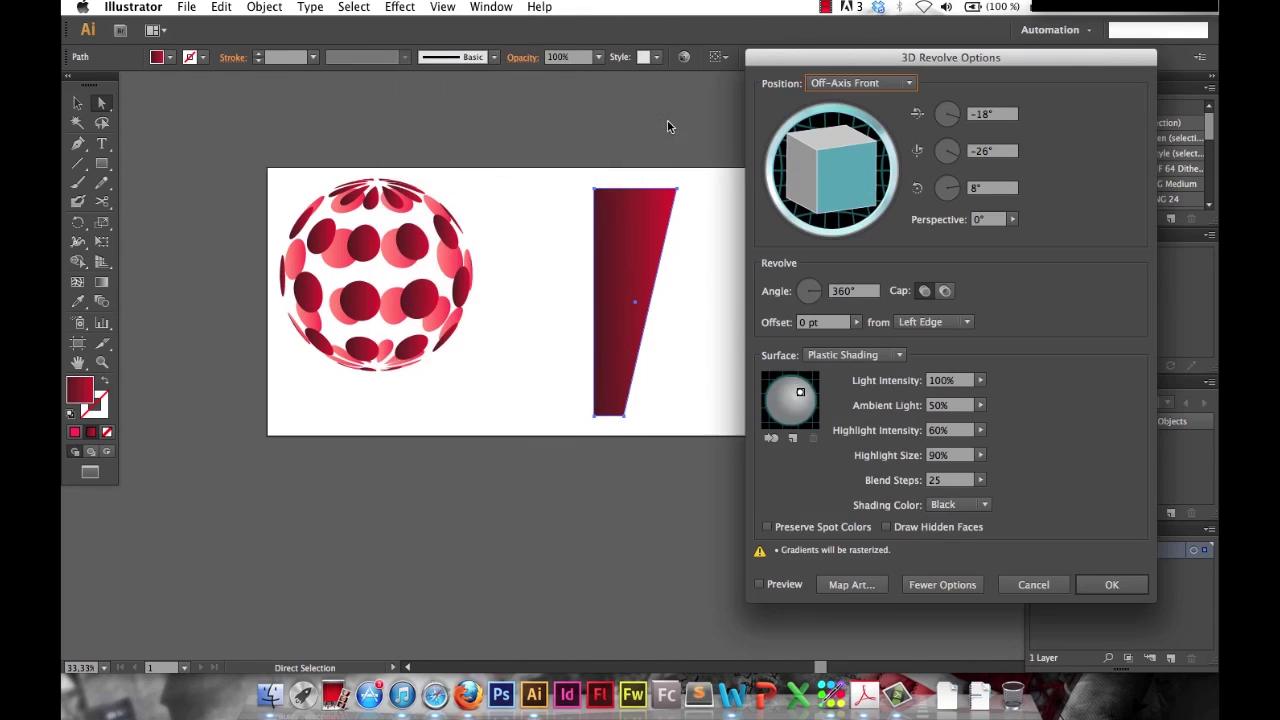
click(760, 585)
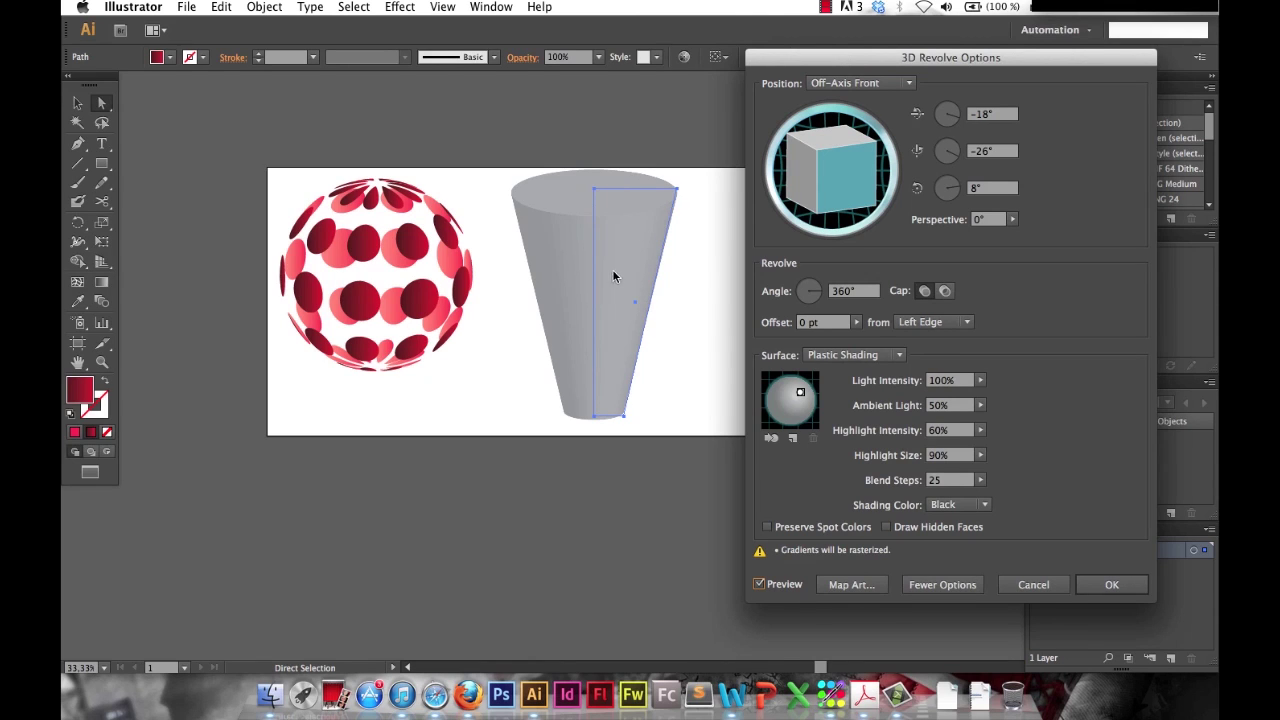
- Examine the revolved cup's four mappable surfaces one by one to identify the outer wall
click(851, 585)
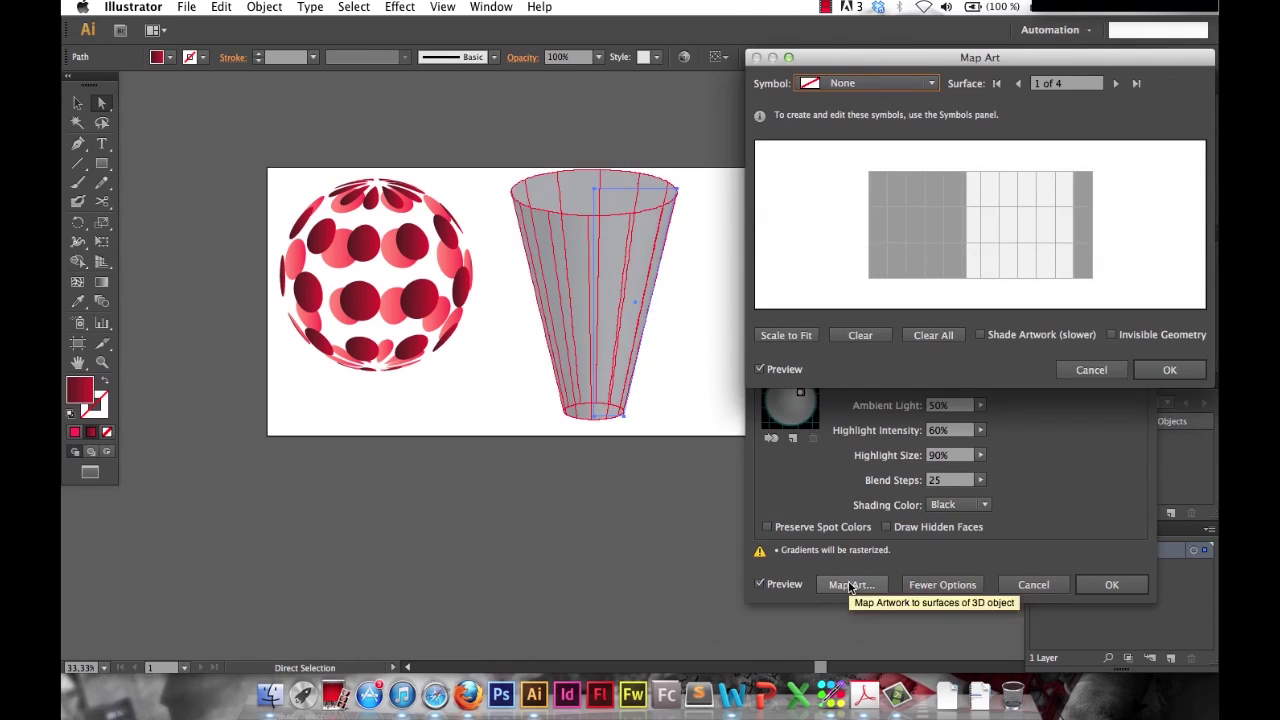
click(1116, 83)
click(1116, 83)
click(1116, 83)
click(1018, 83)
click(1018, 83)
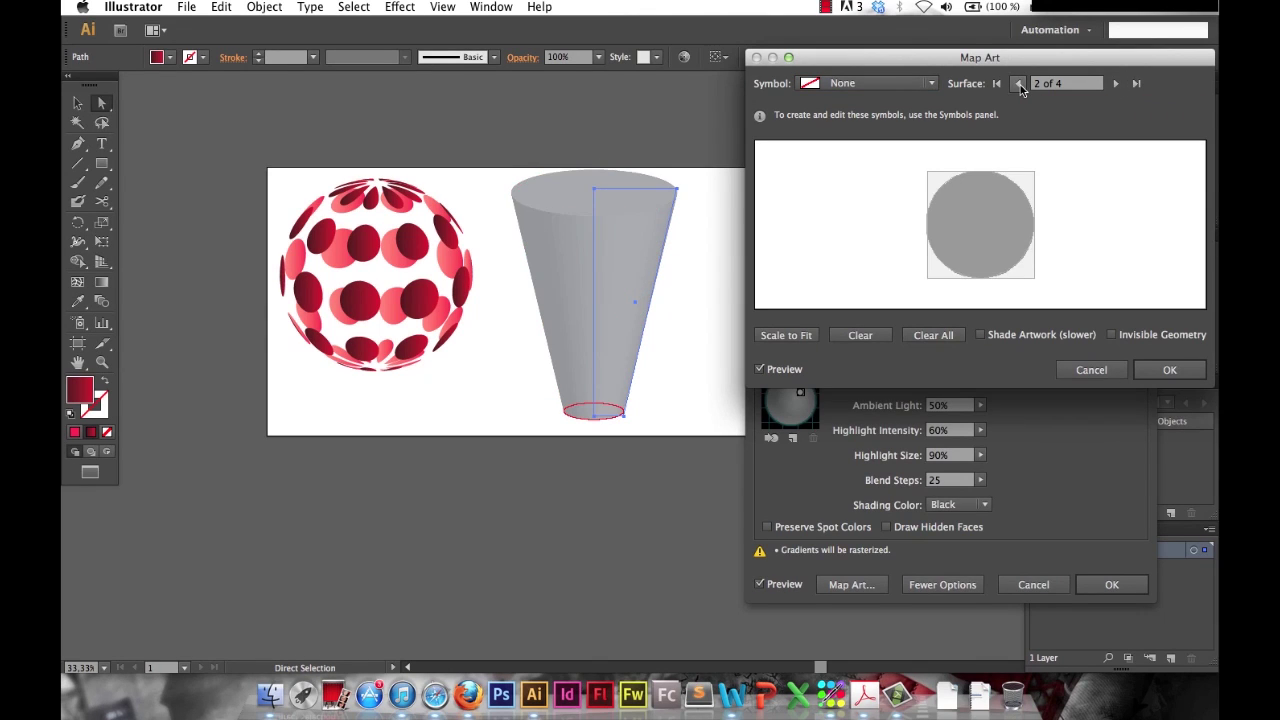
click(1018, 83)
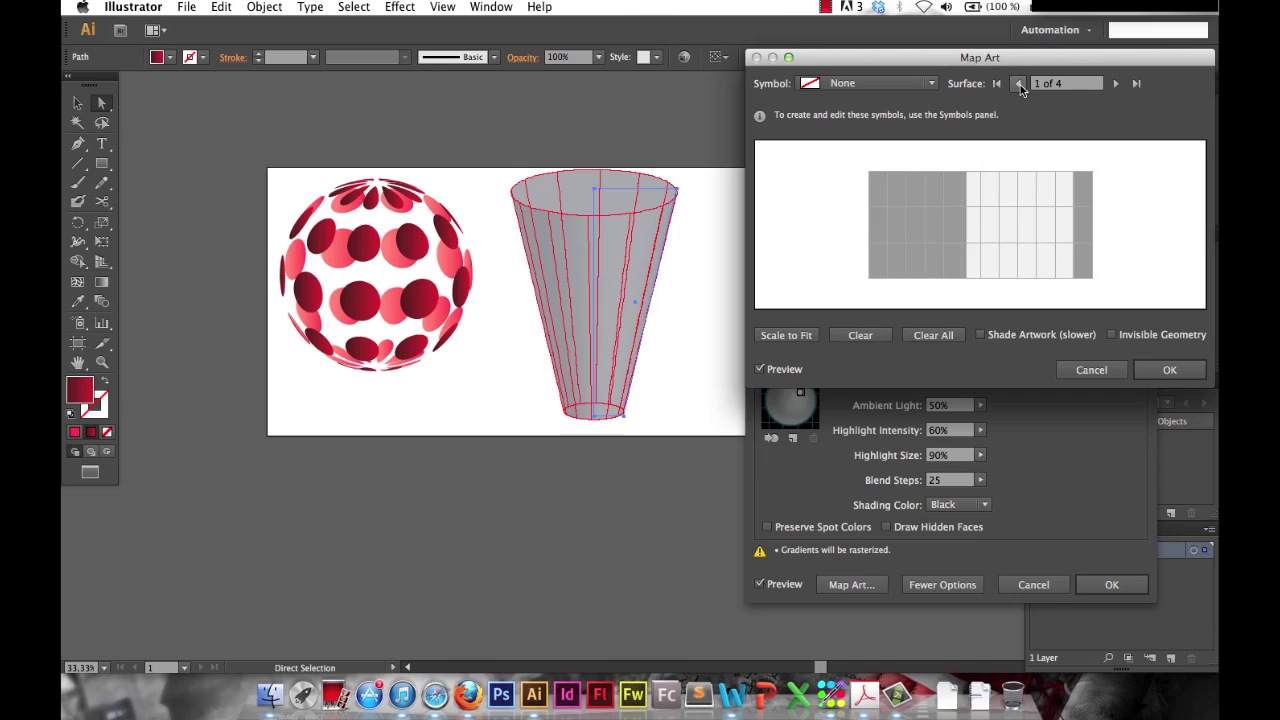
click(1018, 83)
click(1116, 83)
click(1116, 83)
click(1116, 83)
click(1116, 83)
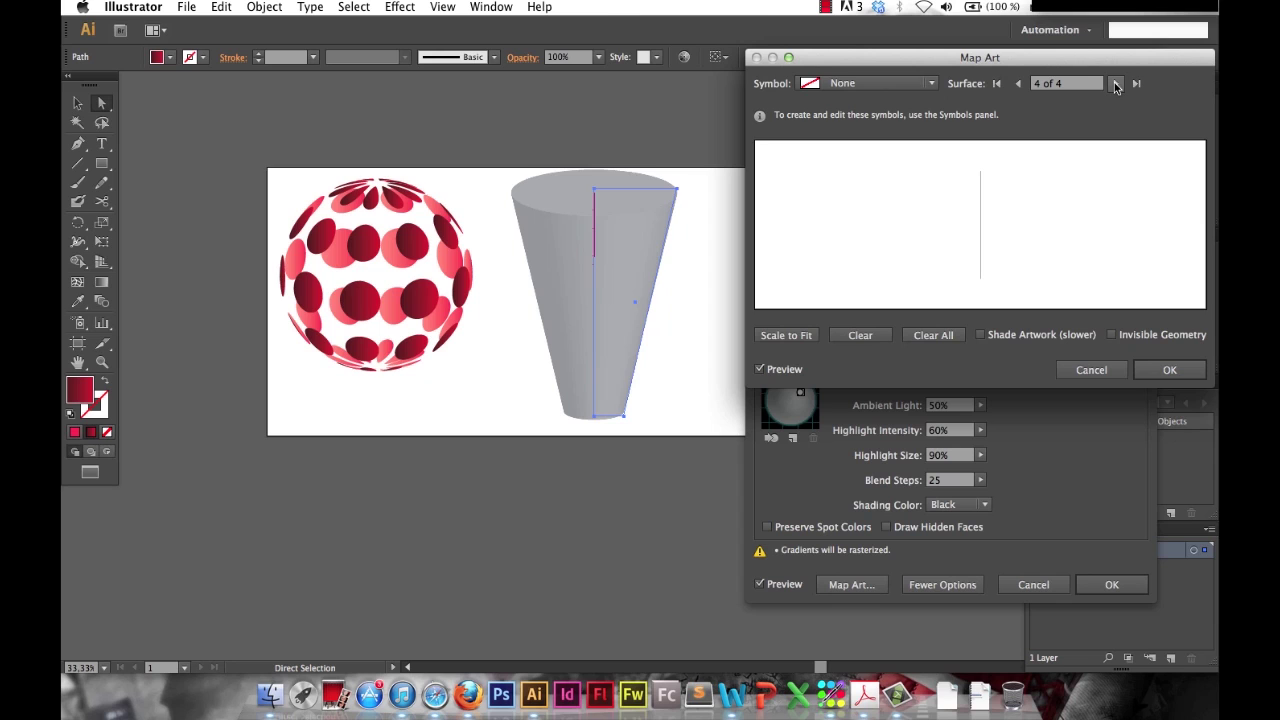
click(1116, 83)
- Map New Symbol onto the cup's outer wall, surface 1 of 4, and squeeze and rotate it into a diagonal strip
click(900, 83)
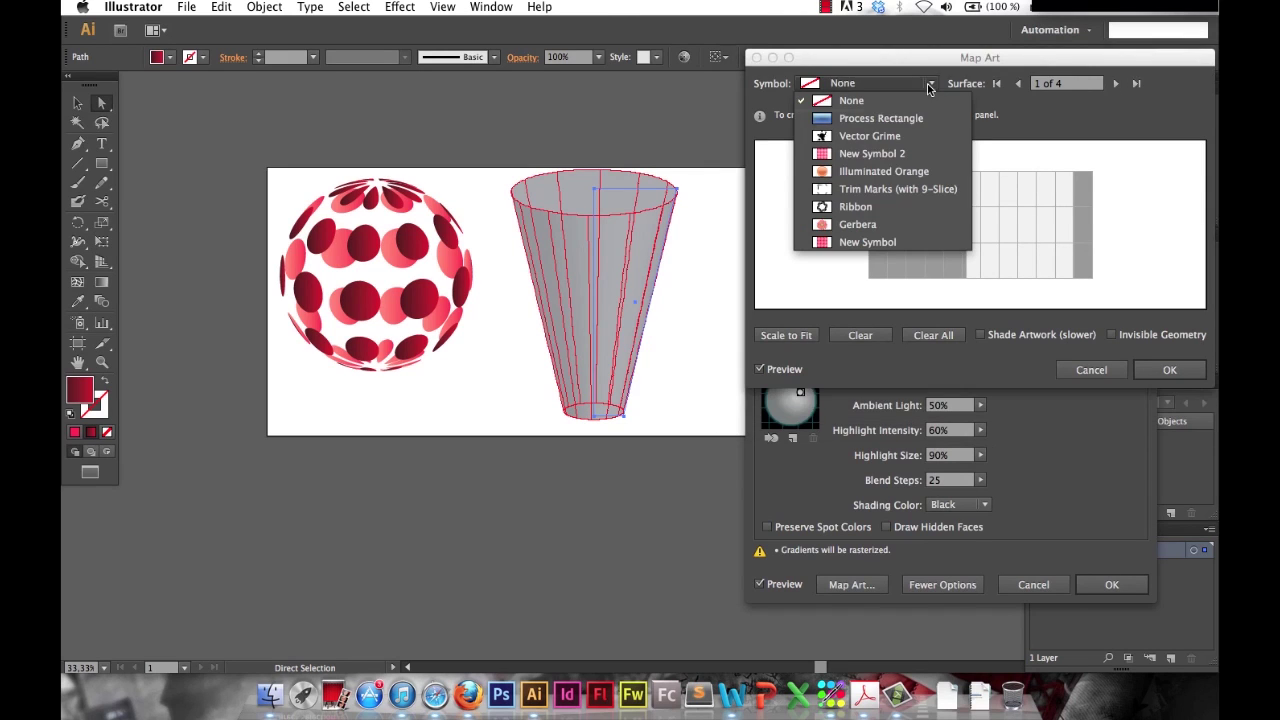
click(858, 242)
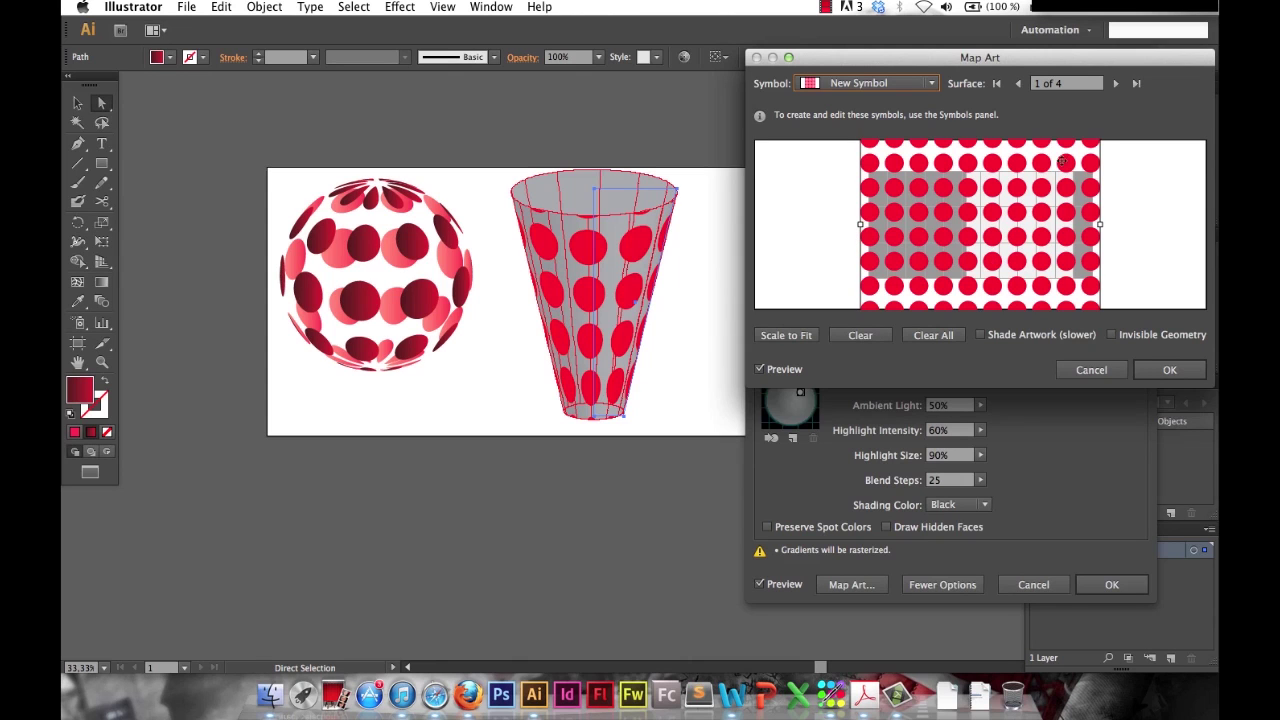
drag(1104, 220, 1097, 223)
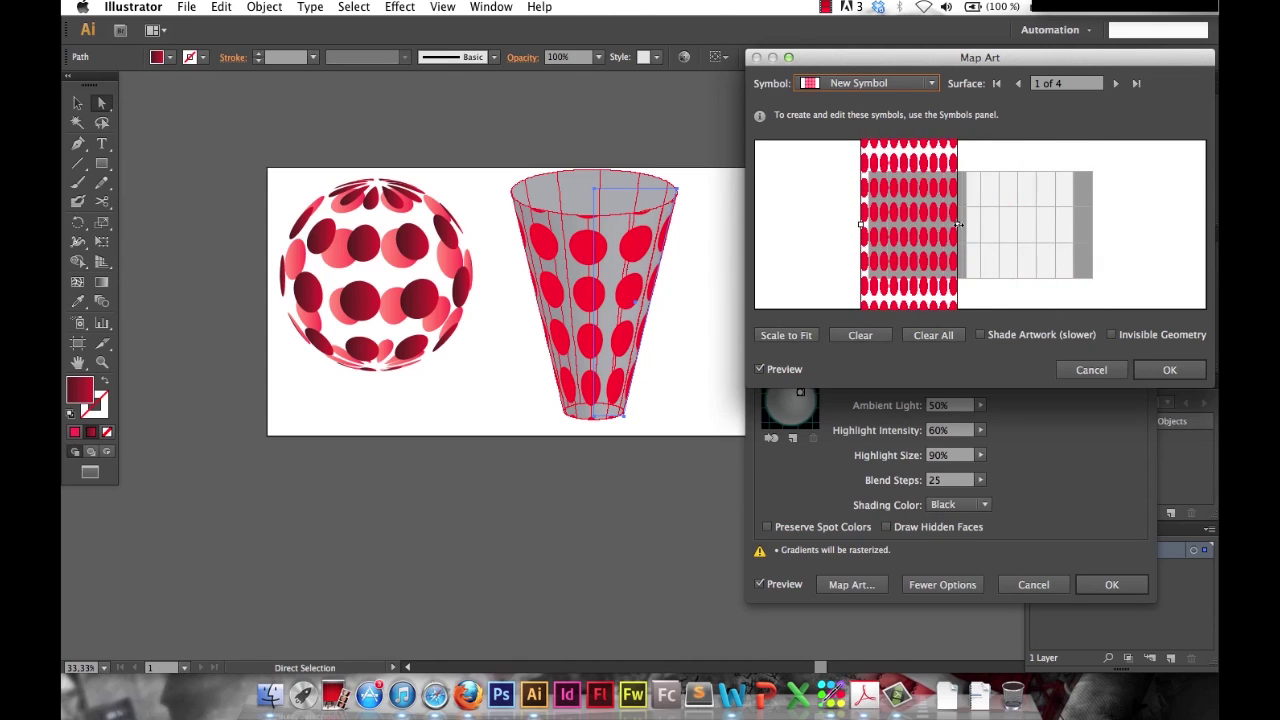
drag(969, 143, 1038, 215)
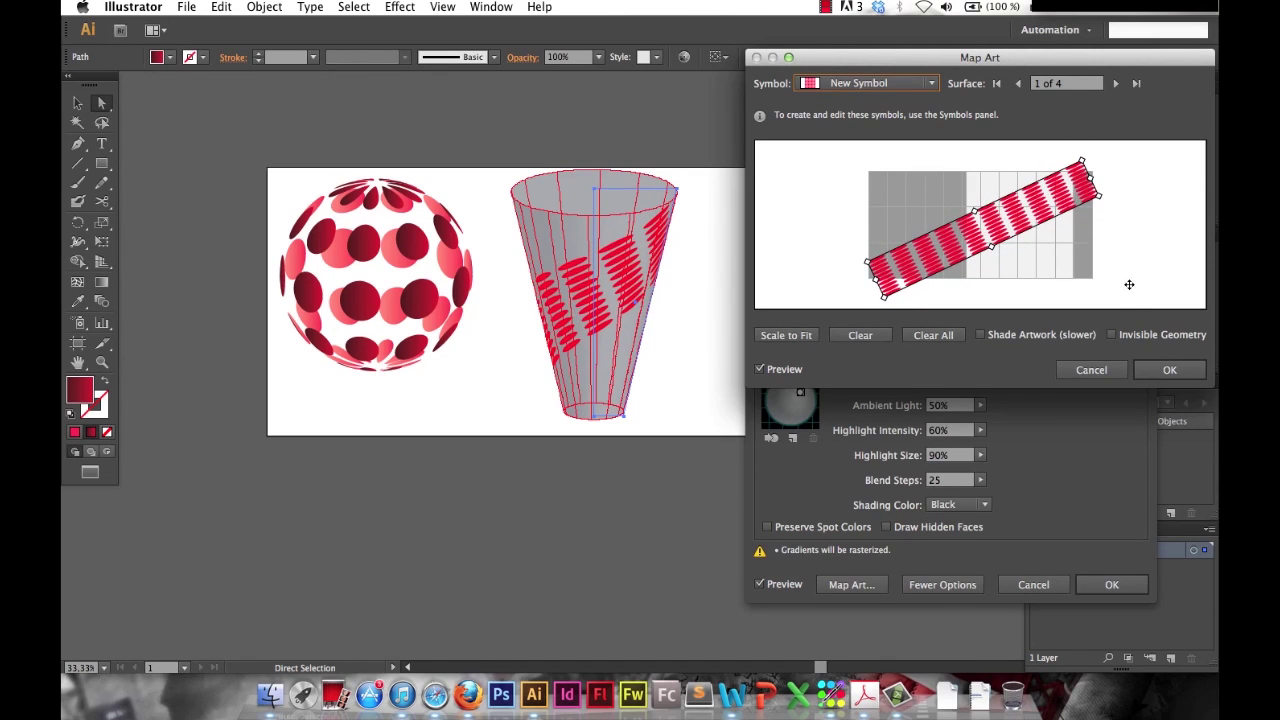
- Make the cup's geometry invisible and shift the diagonal dot strip slightly across the surface
click(1112, 335)
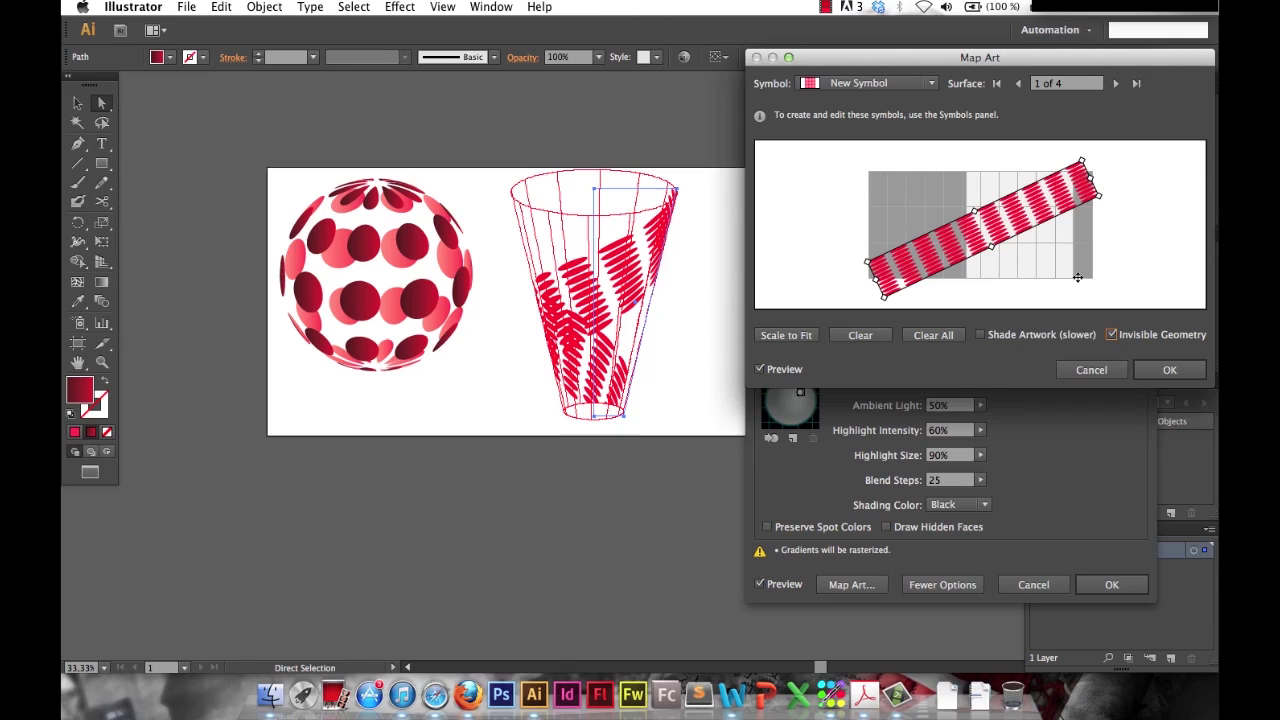
mouse_move(975, 214)
mouse_down()
mouse_move(1007, 224)
mouse_move(990, 224)
mouse_up()
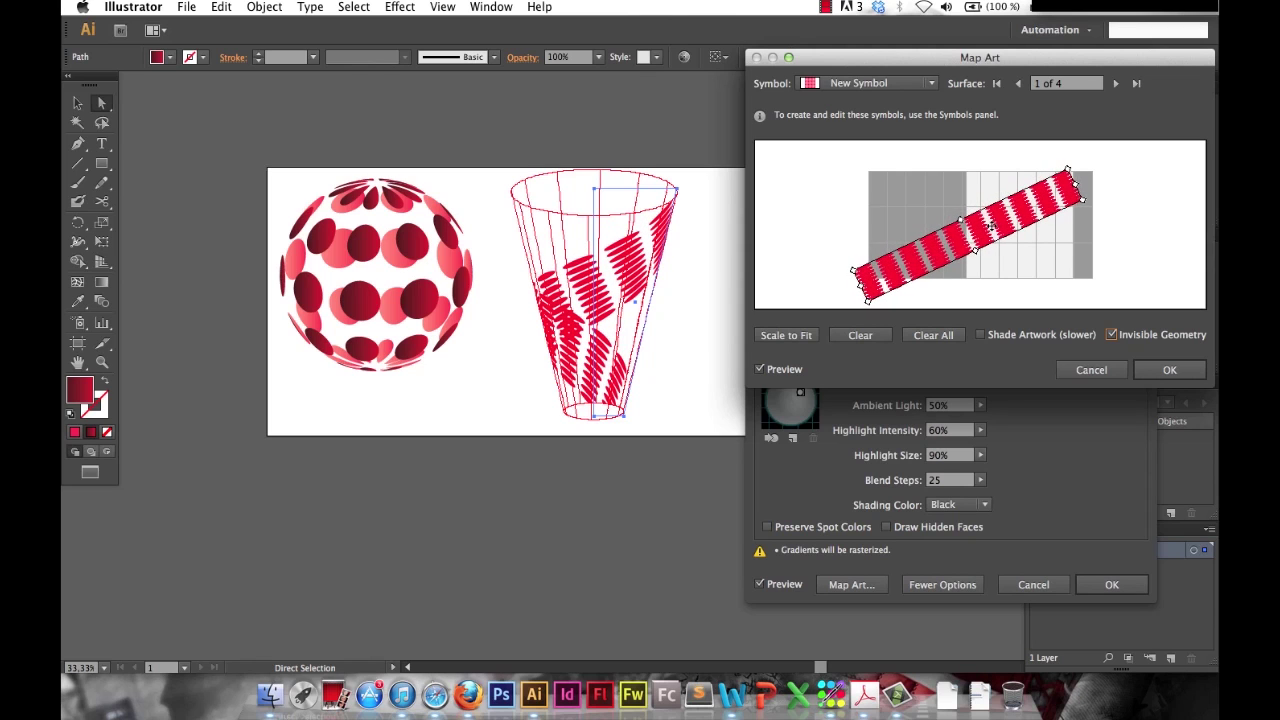
- Fine-tune the diagonal dot strip's position and rotation on the cup's outer wall and apply the art mapping and 3D Revolve
drag(990, 227, 994, 227)
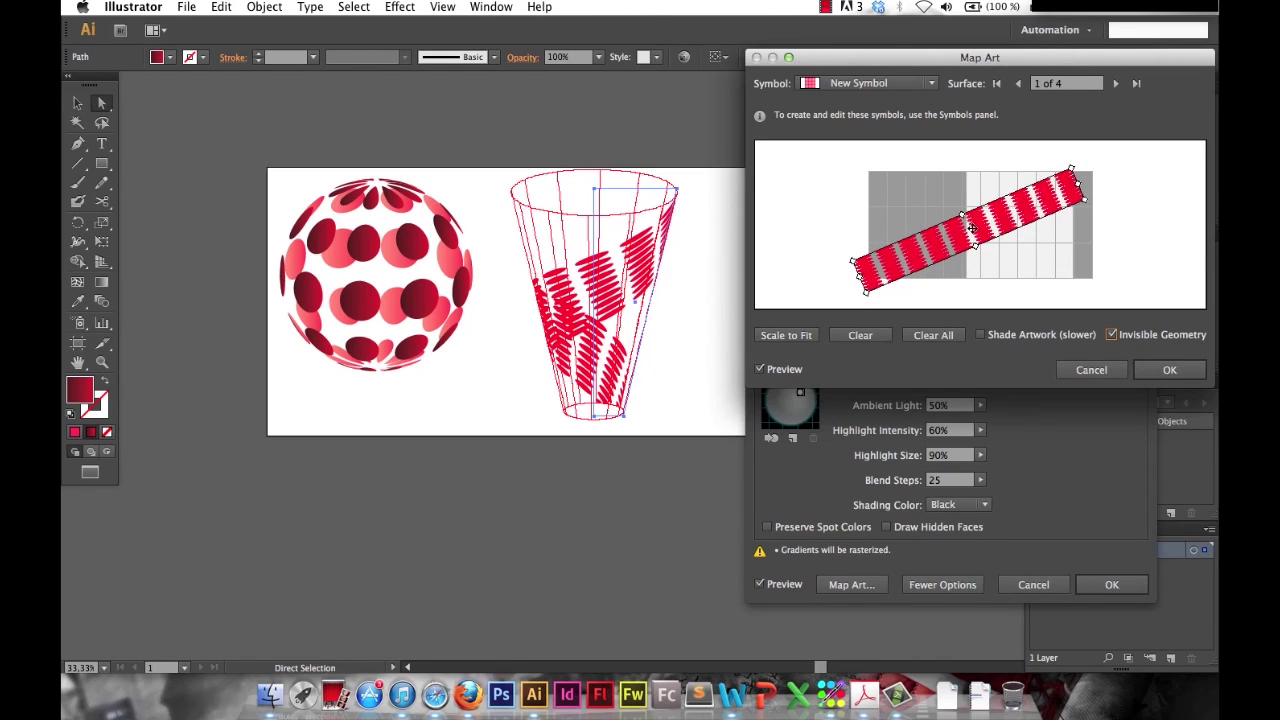
drag(861, 280, 850, 281)
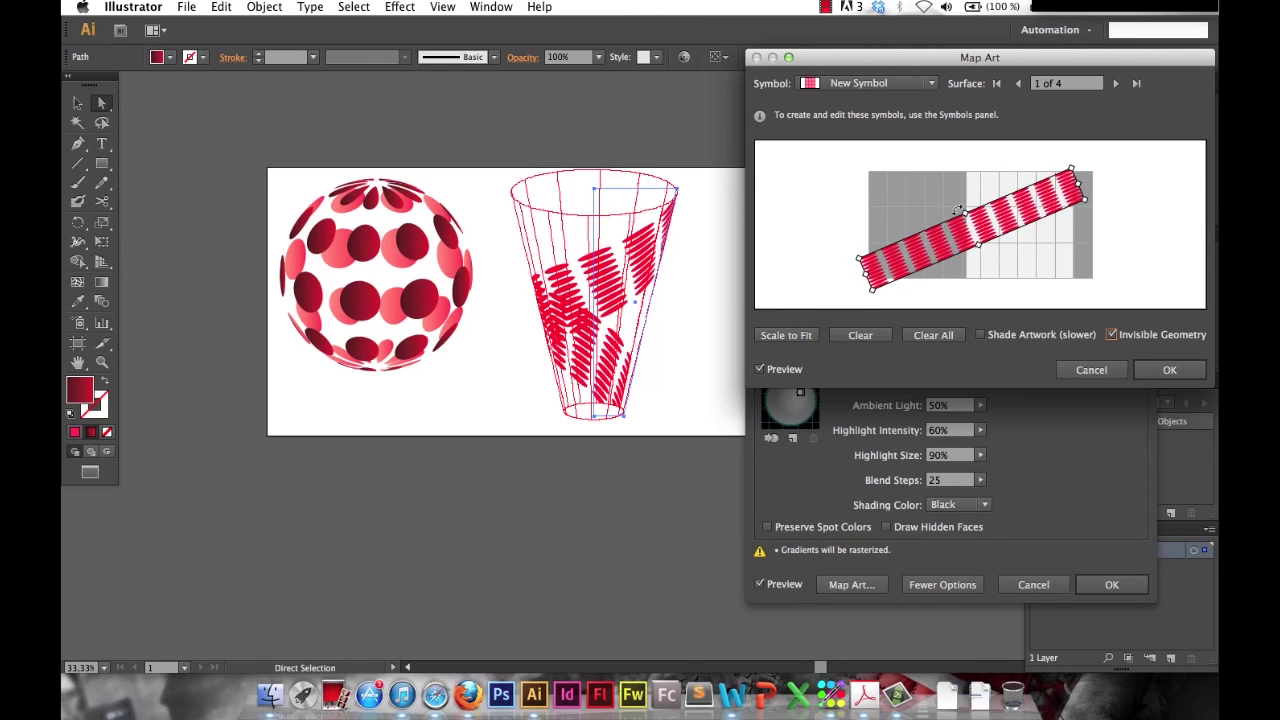
mouse_move(954, 242)
mouse_down()
mouse_move(942, 232)
mouse_move(953, 240)
mouse_up()
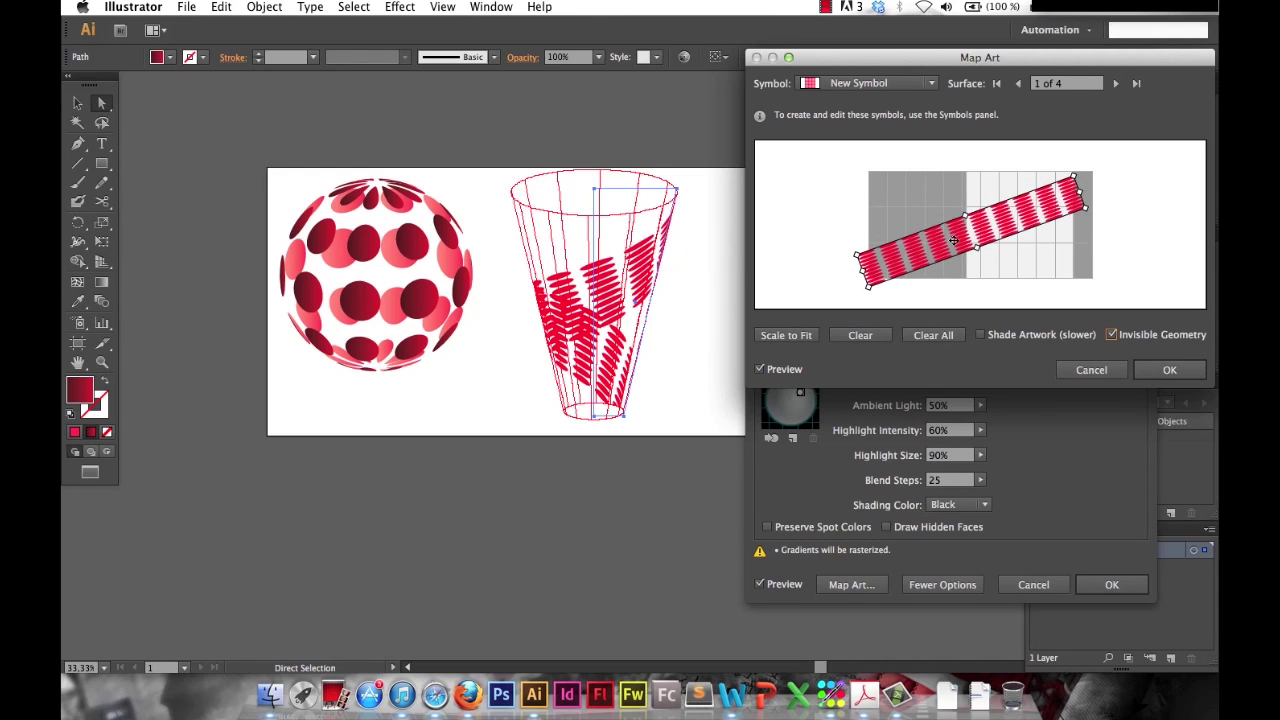
drag(960, 208, 996, 220)
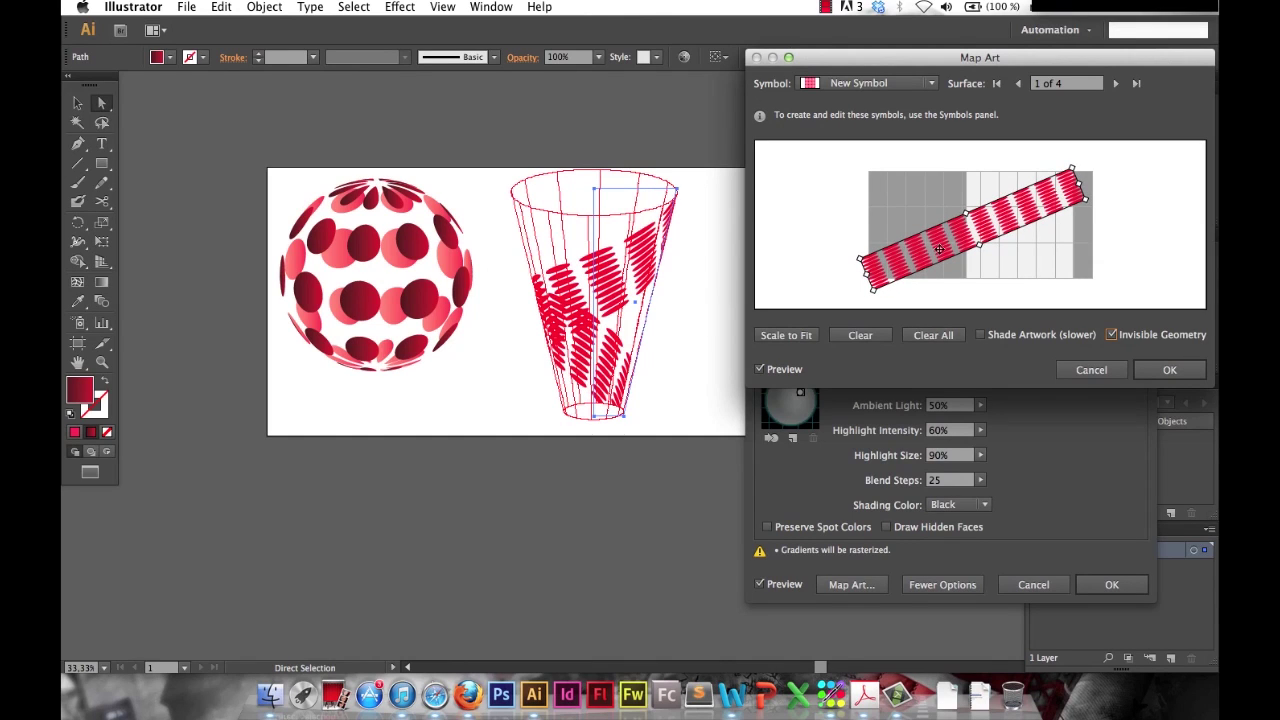
click(1166, 370)
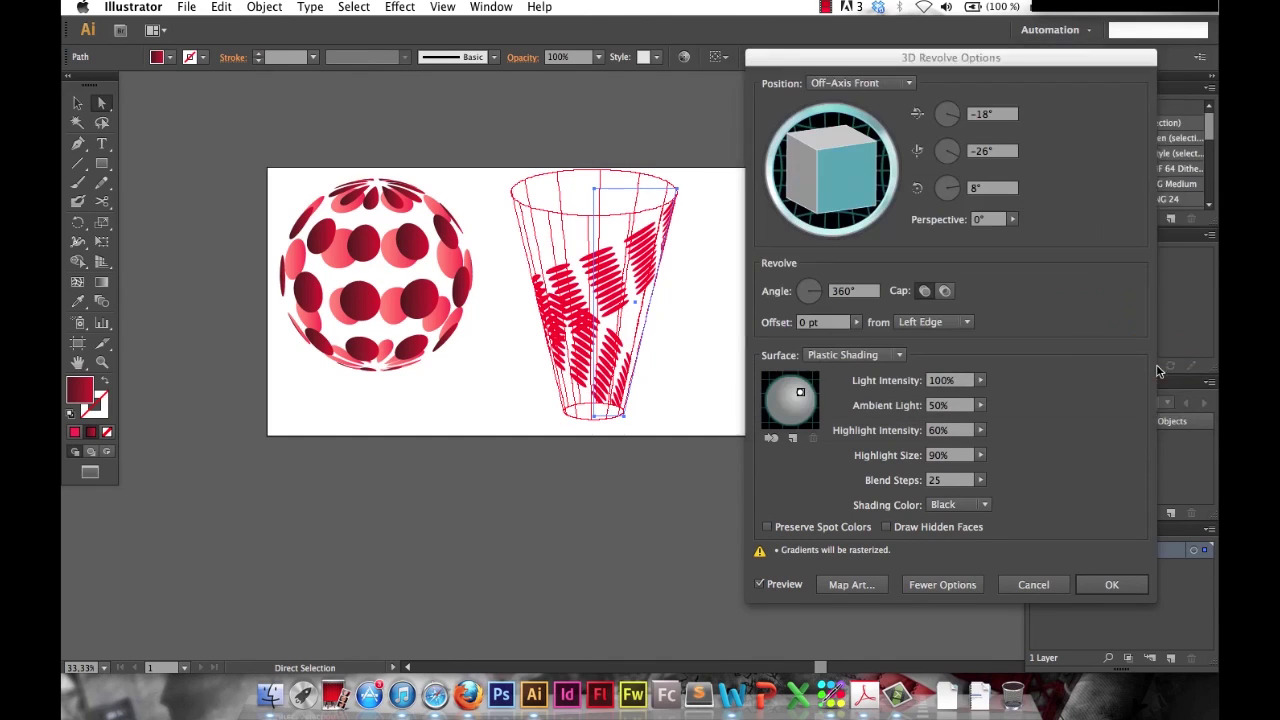
click(1110, 584)
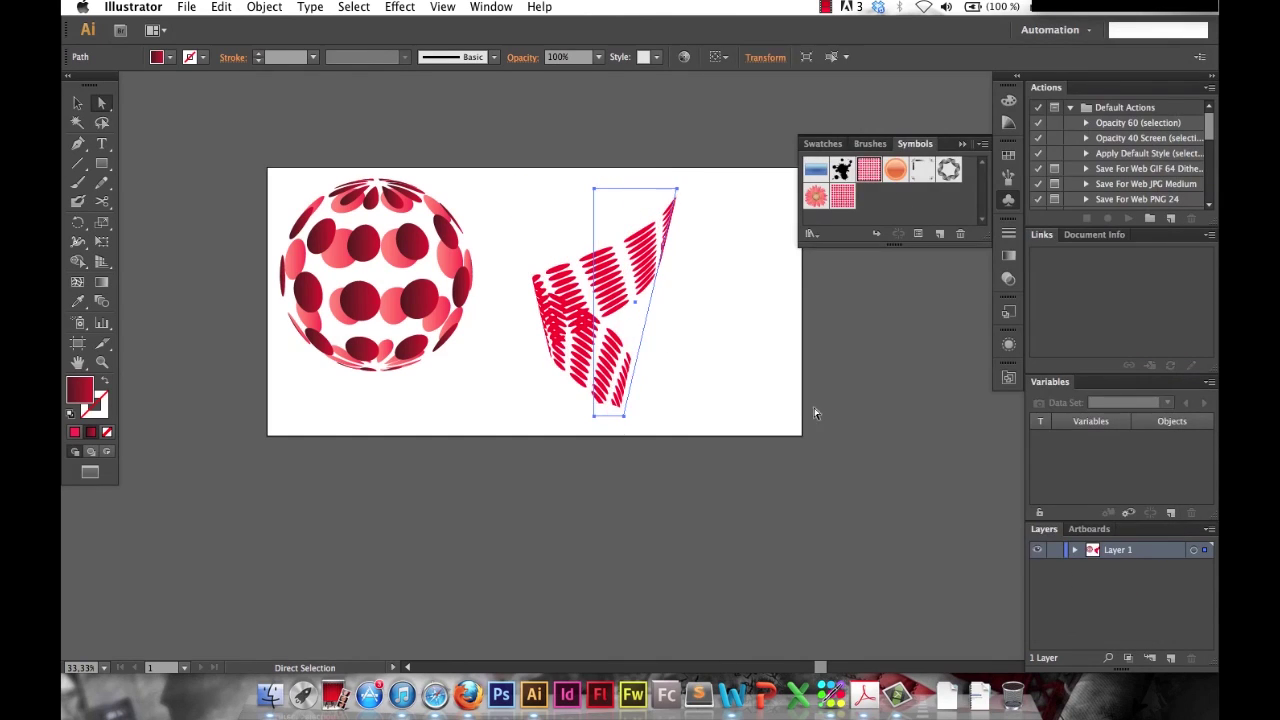
- Expand the appearance of the revolved dot artwork into editable paths and clear the selection
click(695, 358)
click(588, 397)
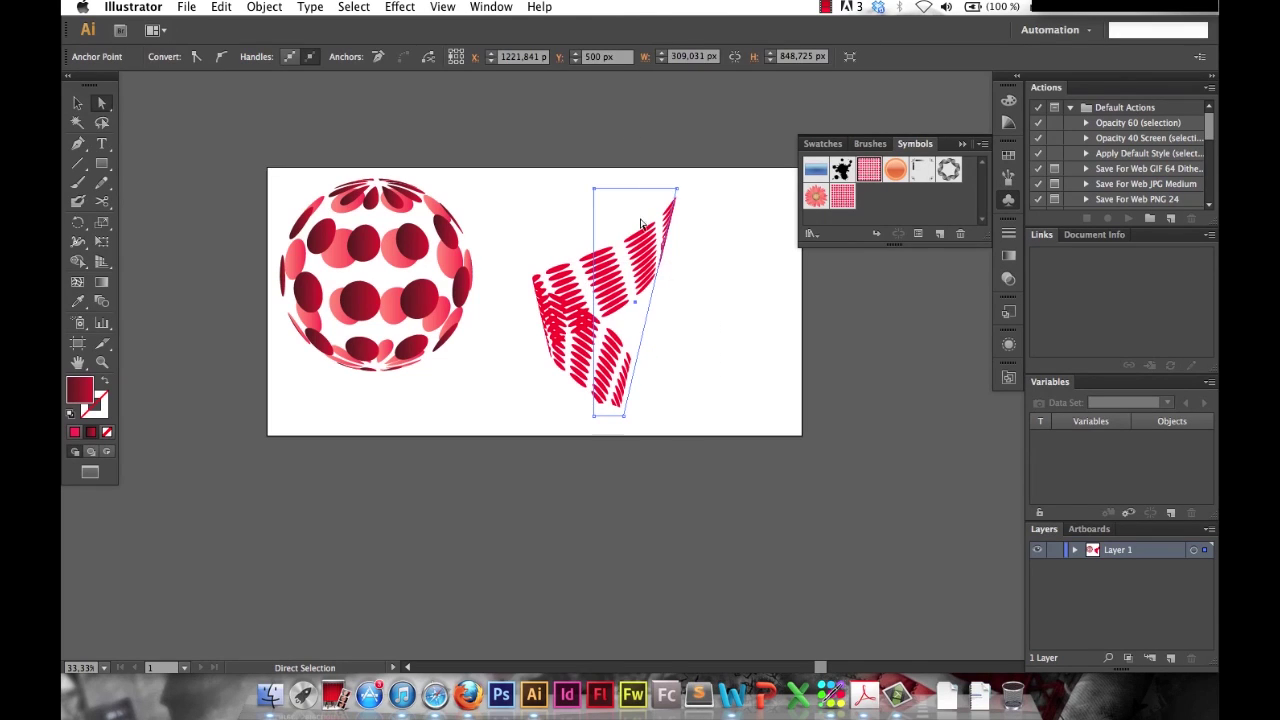
click(222, 7)
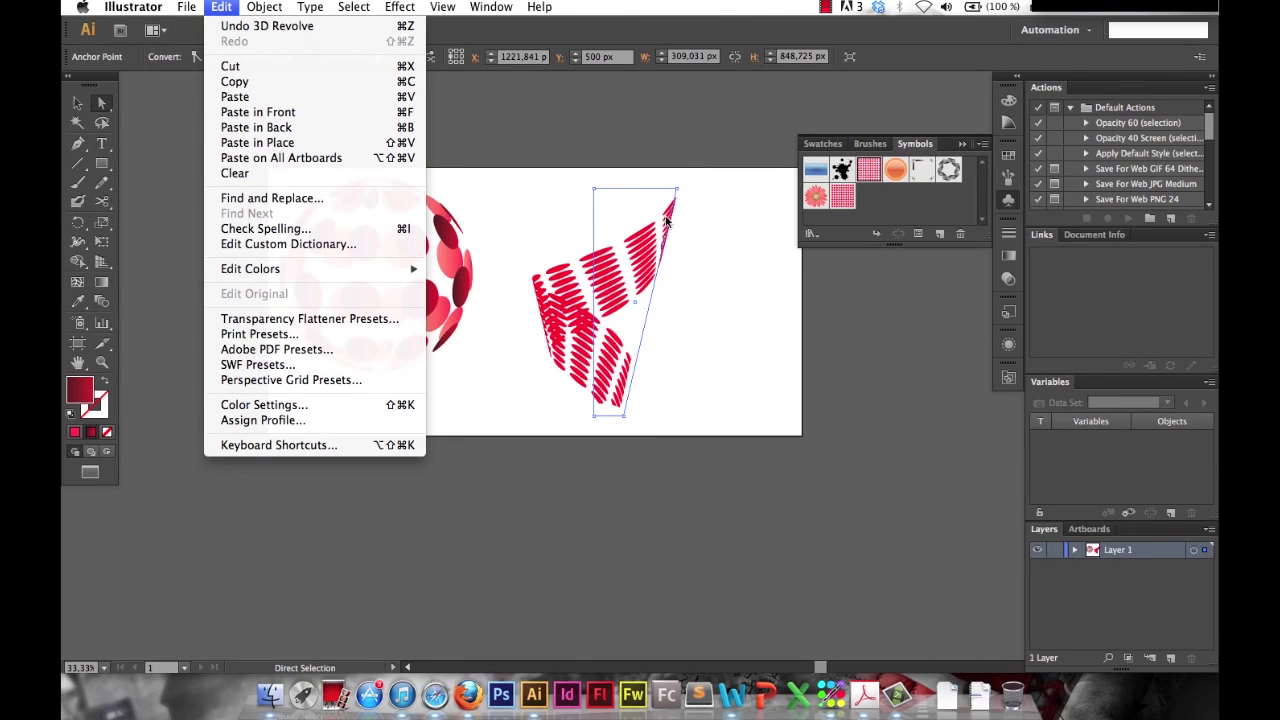
mouse_move(264, 7)
key(Escape)
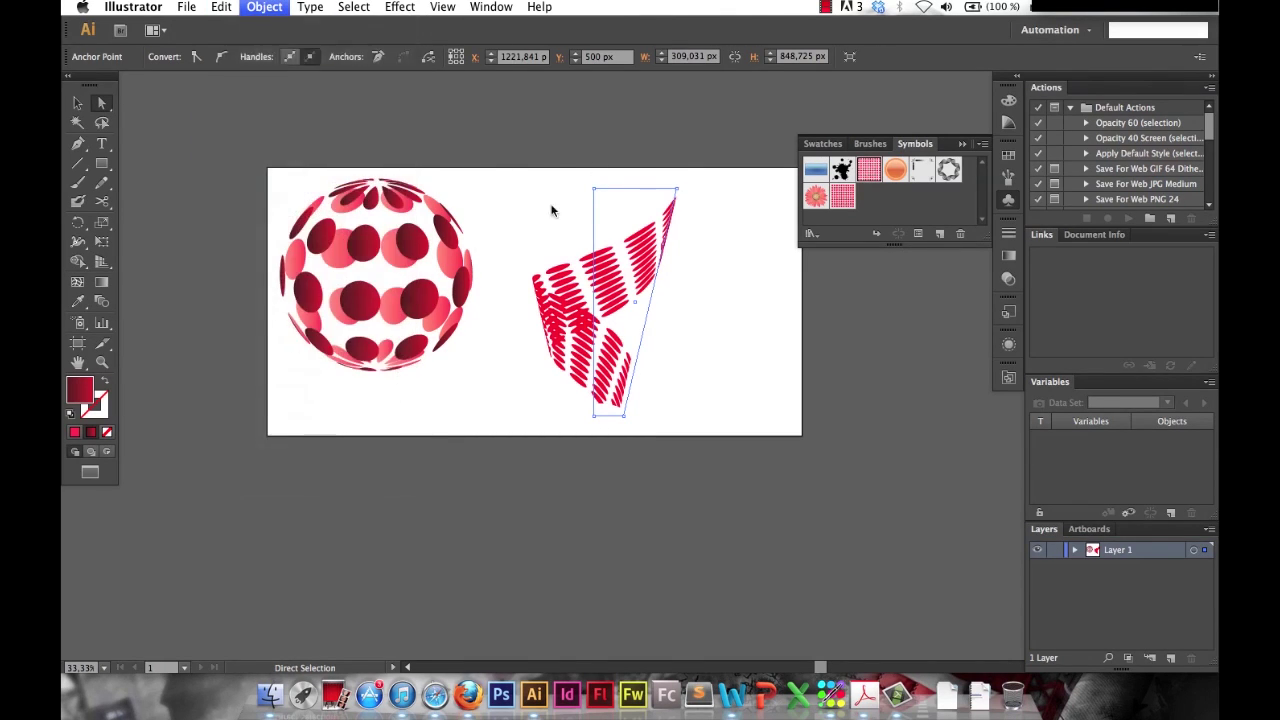
click(682, 183)
drag(681, 180, 662, 173)
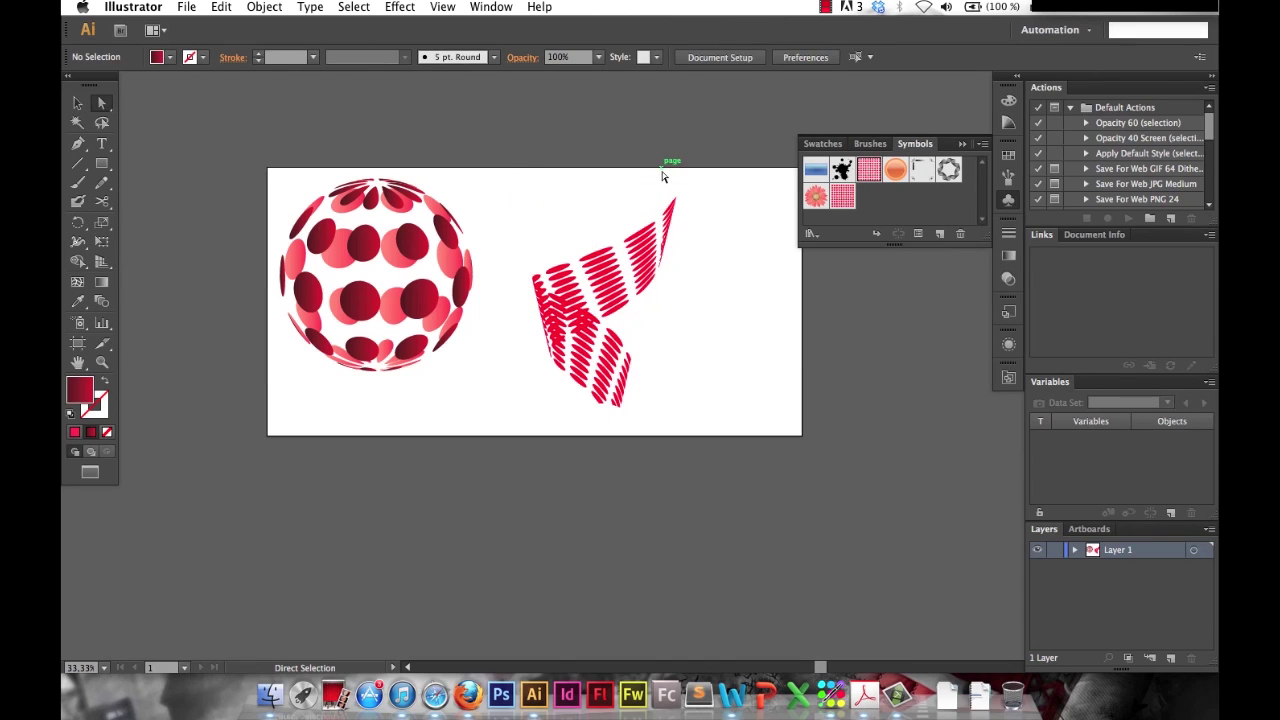
click(569, 200)
click(569, 191)
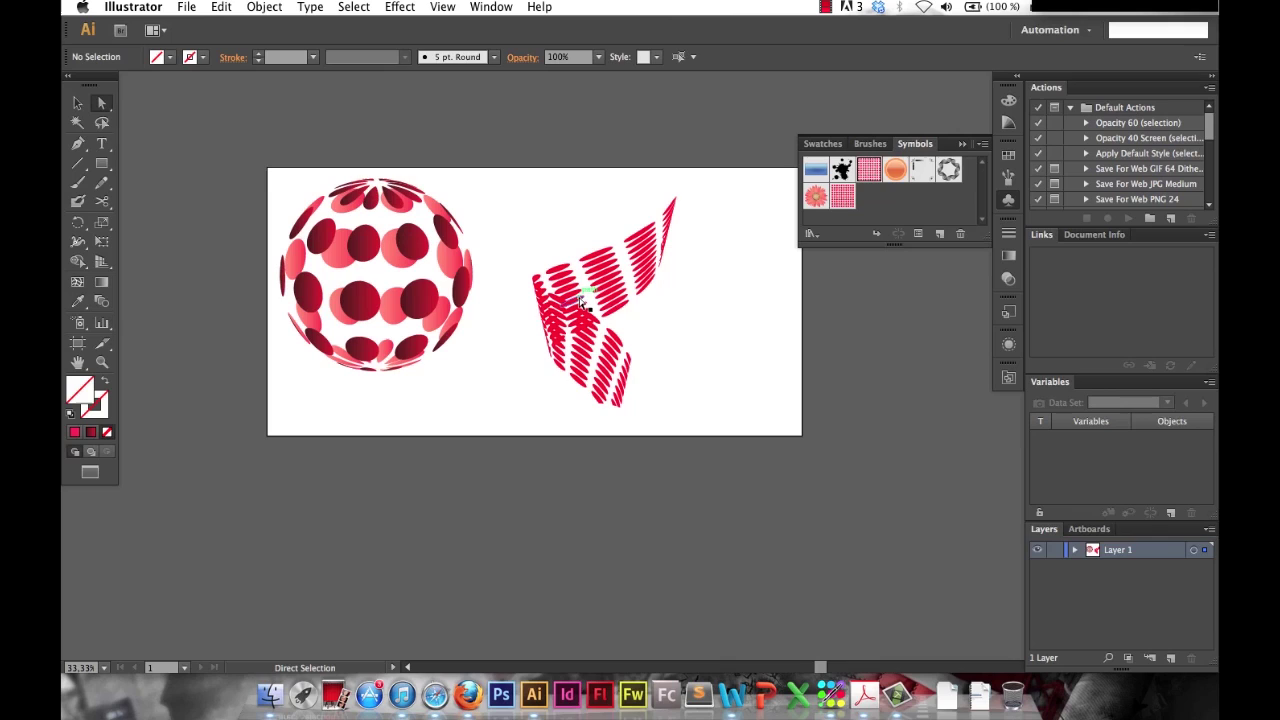
drag(645, 351, 637, 338)
key(super+shift+a)
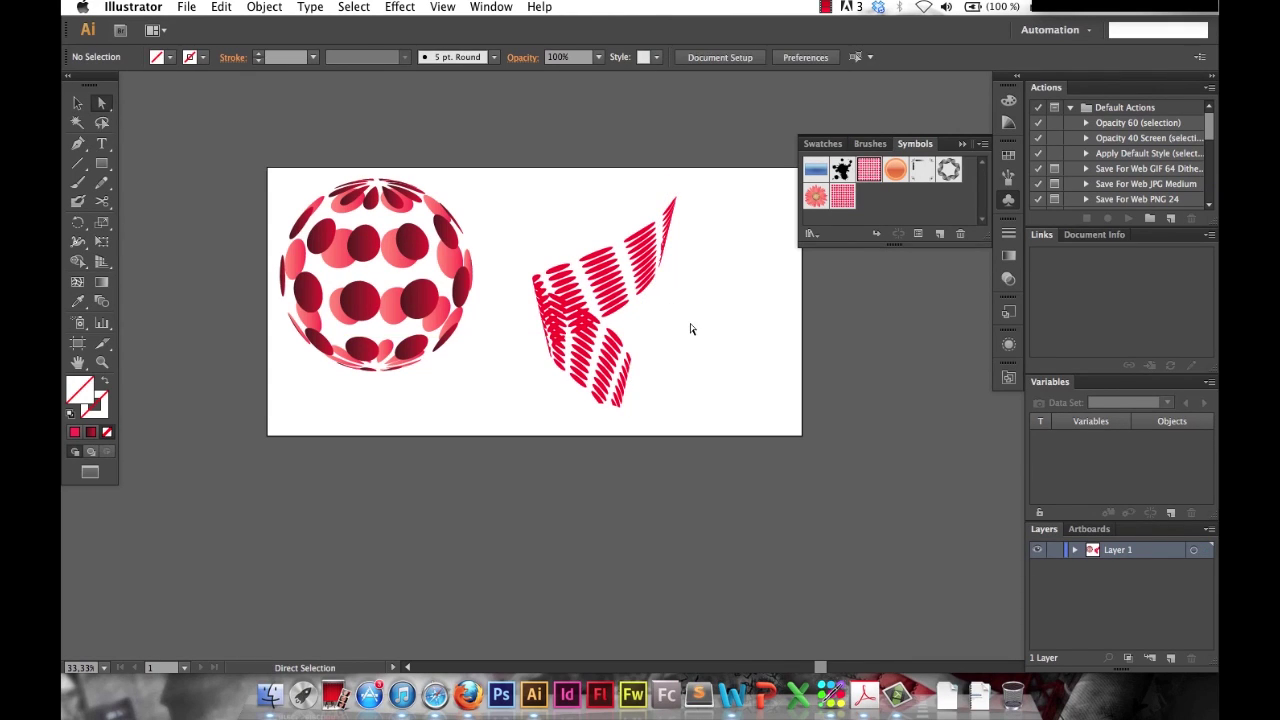
- Delete the leftover vertical line from the expanded dot artwork while keeping the dots
key(v)
click(609, 396)
click(679, 360)
click(610, 352)
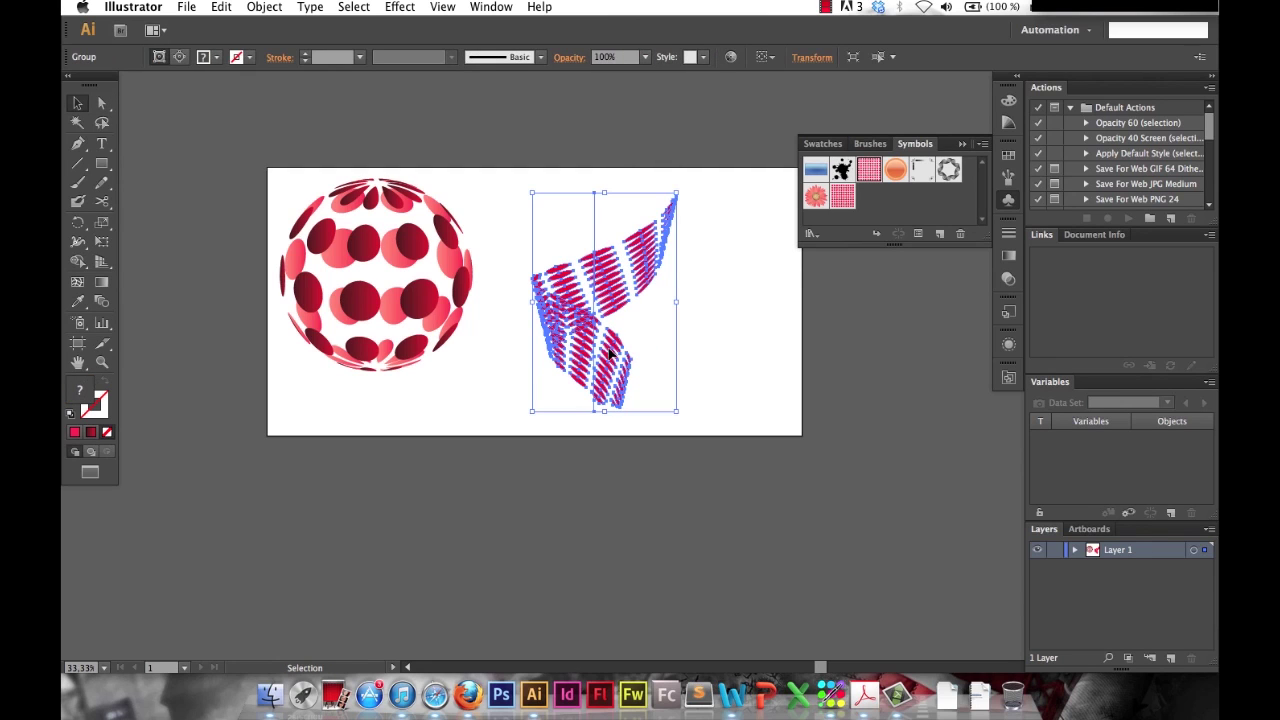
click(597, 233)
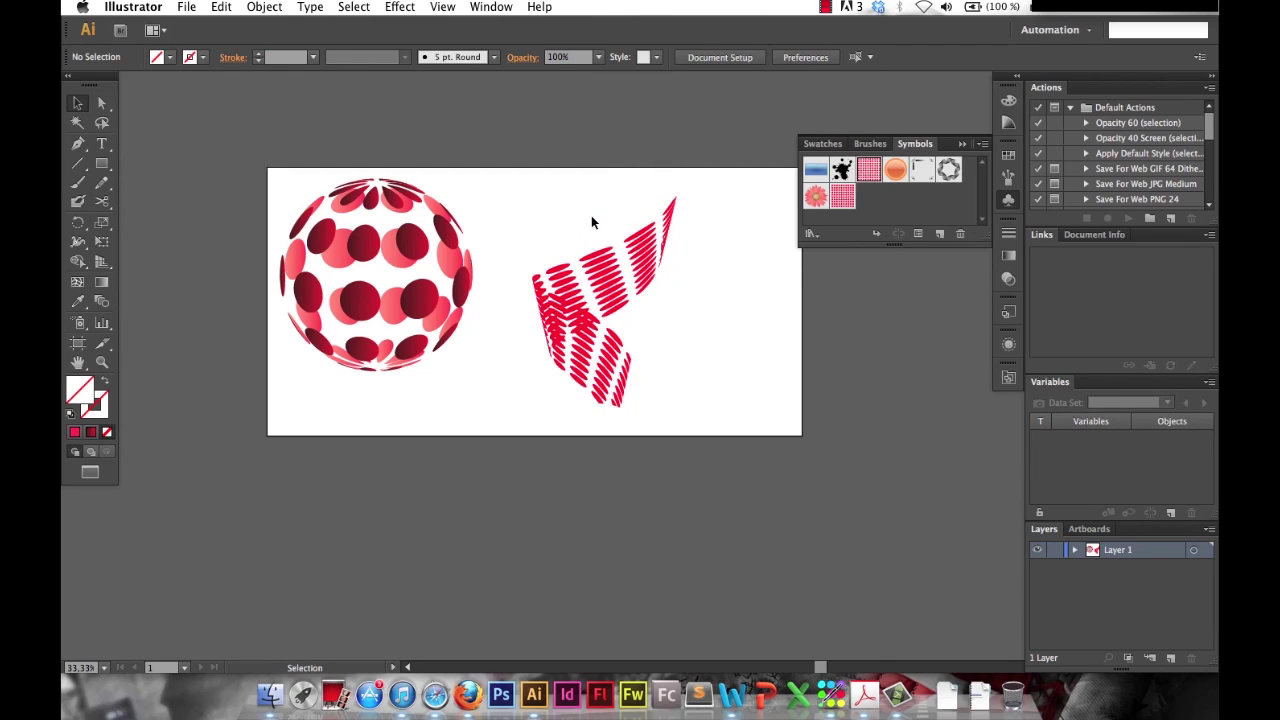
click(592, 215)
key(a)
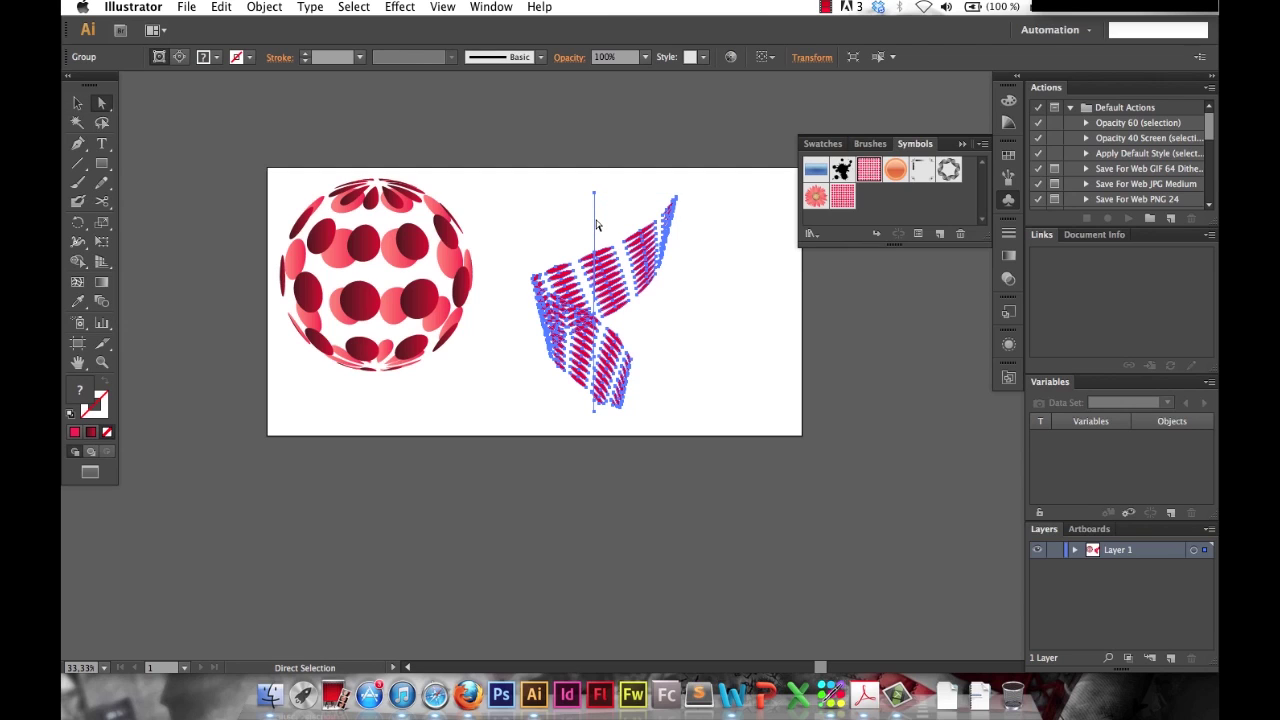
key(Delete)
key(super+z)
click(594, 192)
key(Delete)
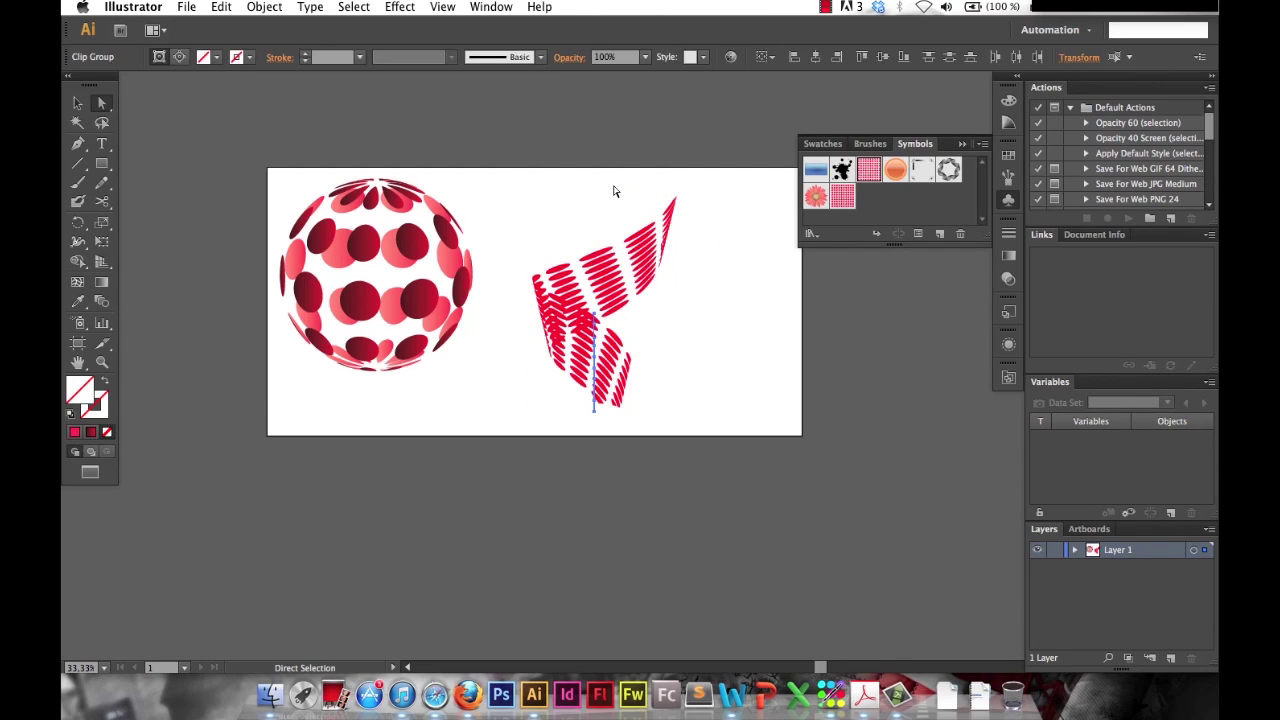
click(615, 191)
key(v)
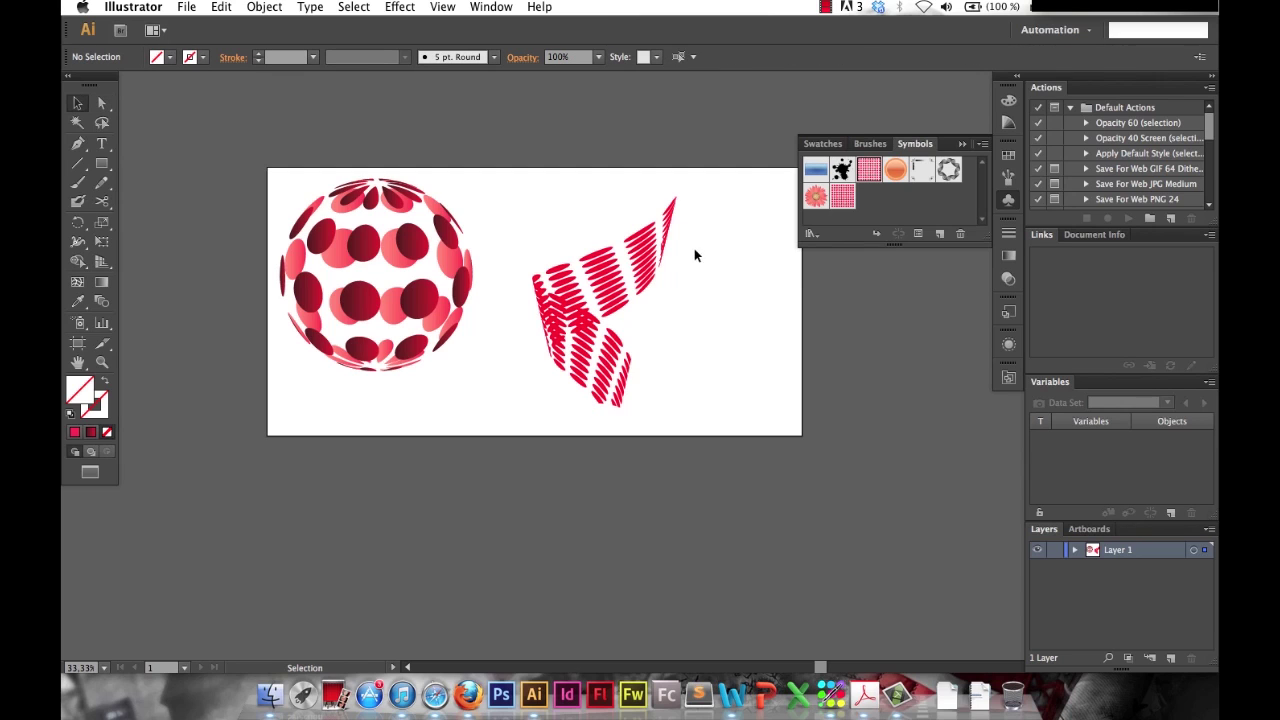
- Isolate the lower strip of dots inside the group and fill it with the dark red gradient sampled from the sphere
double_click(641, 244)
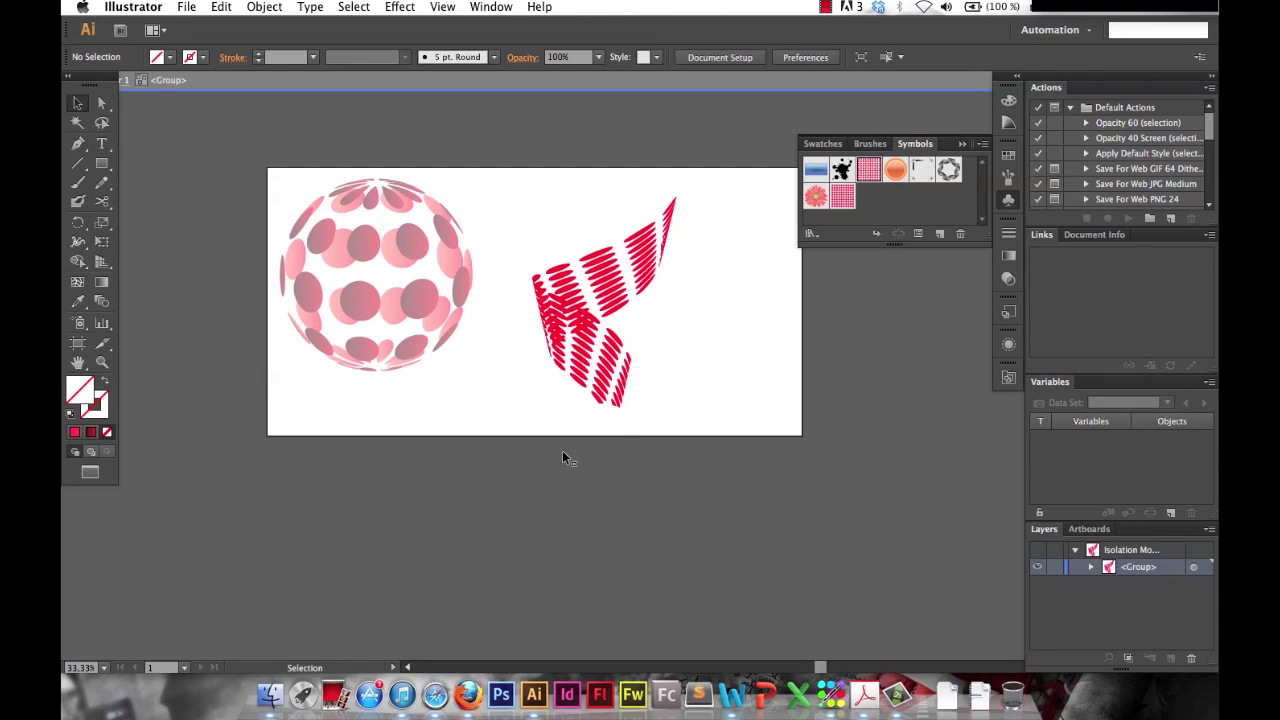
click(578, 357)
double_click(578, 357)
click(578, 357)
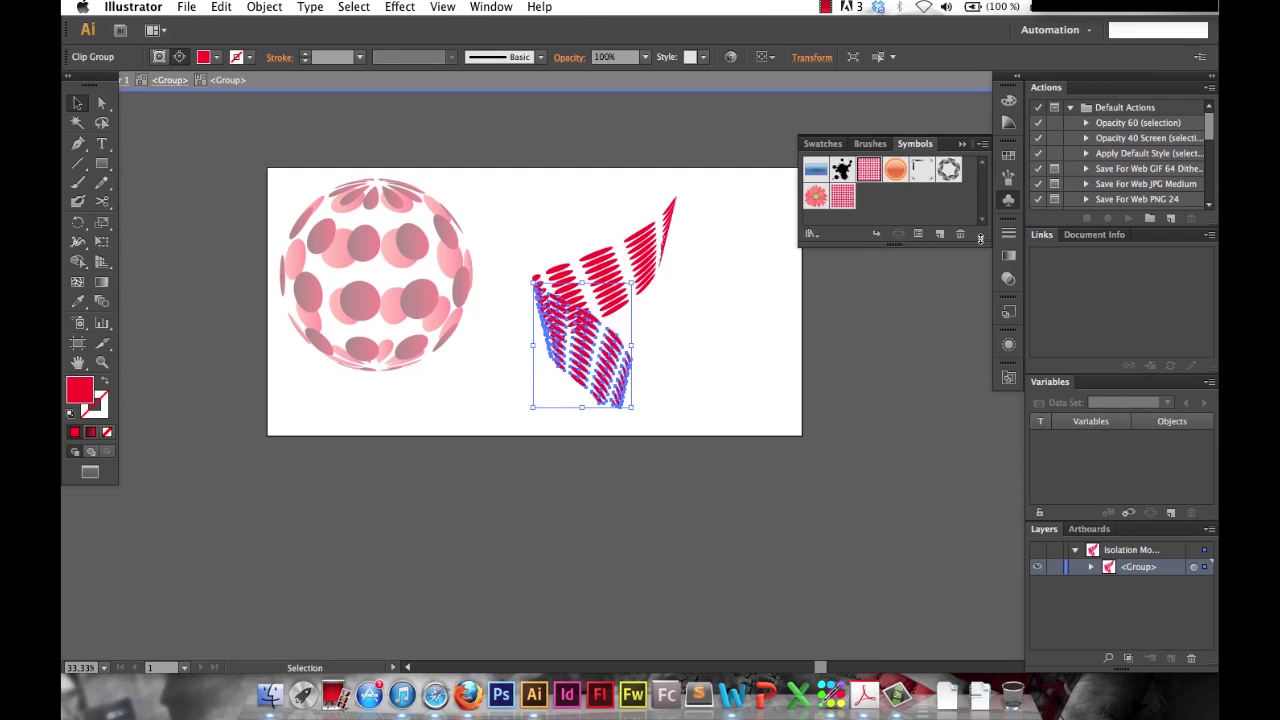
click(1008, 256)
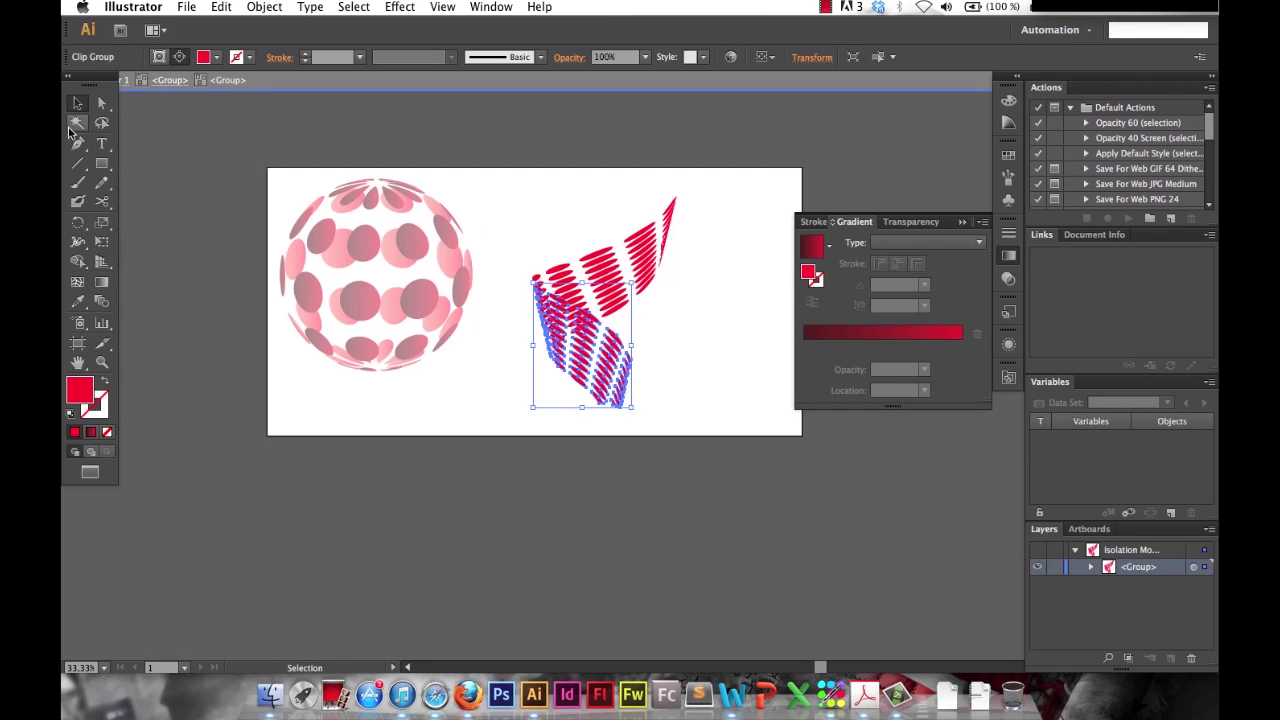
key(i)
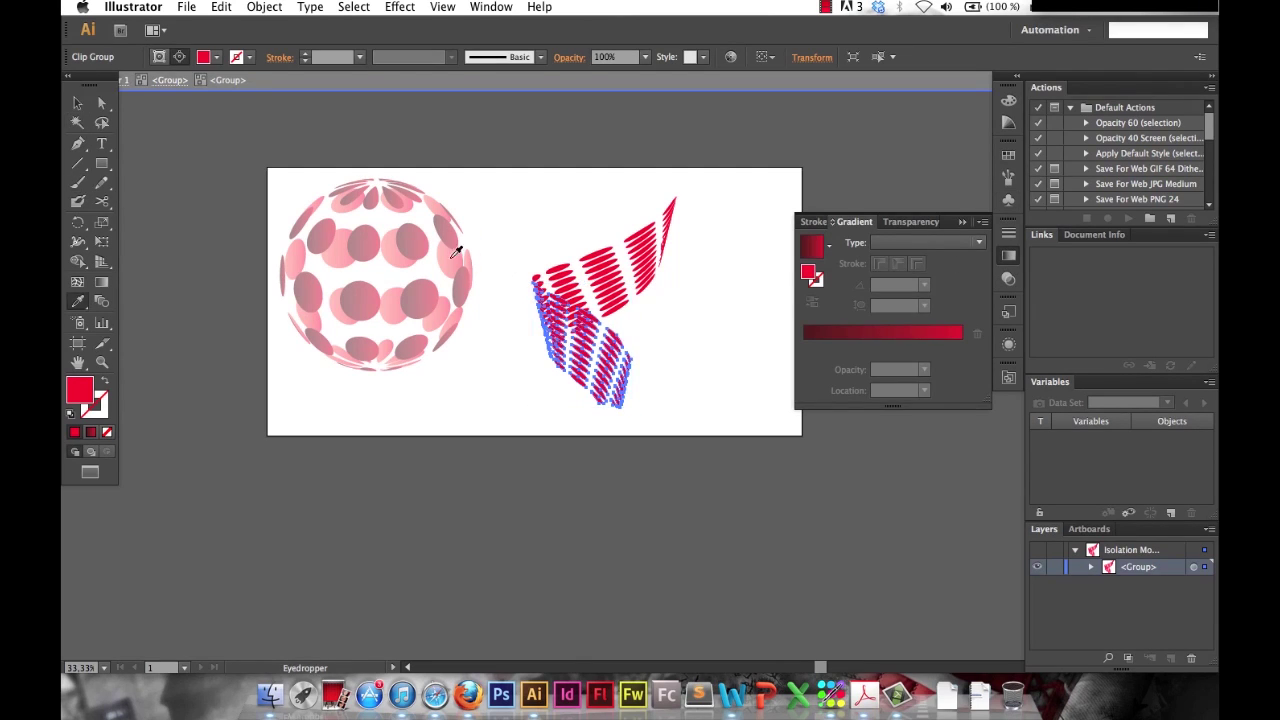
click(420, 236)
key(v)
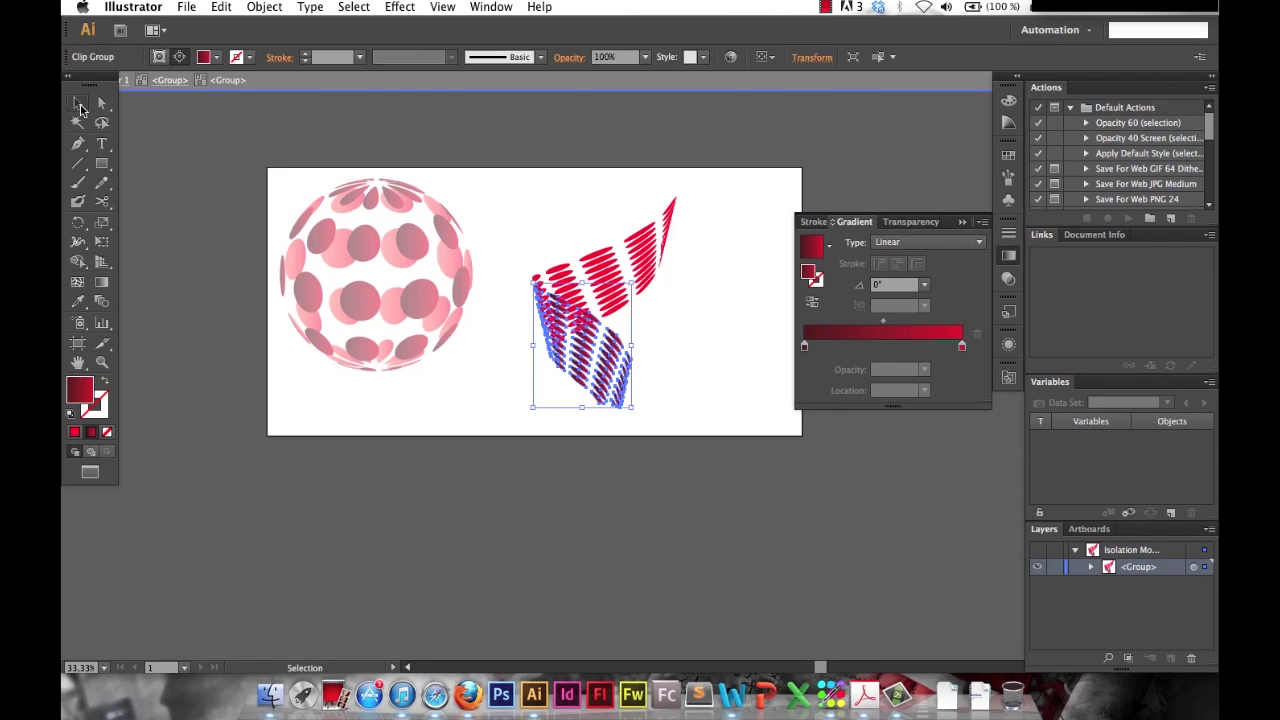
click(574, 208)
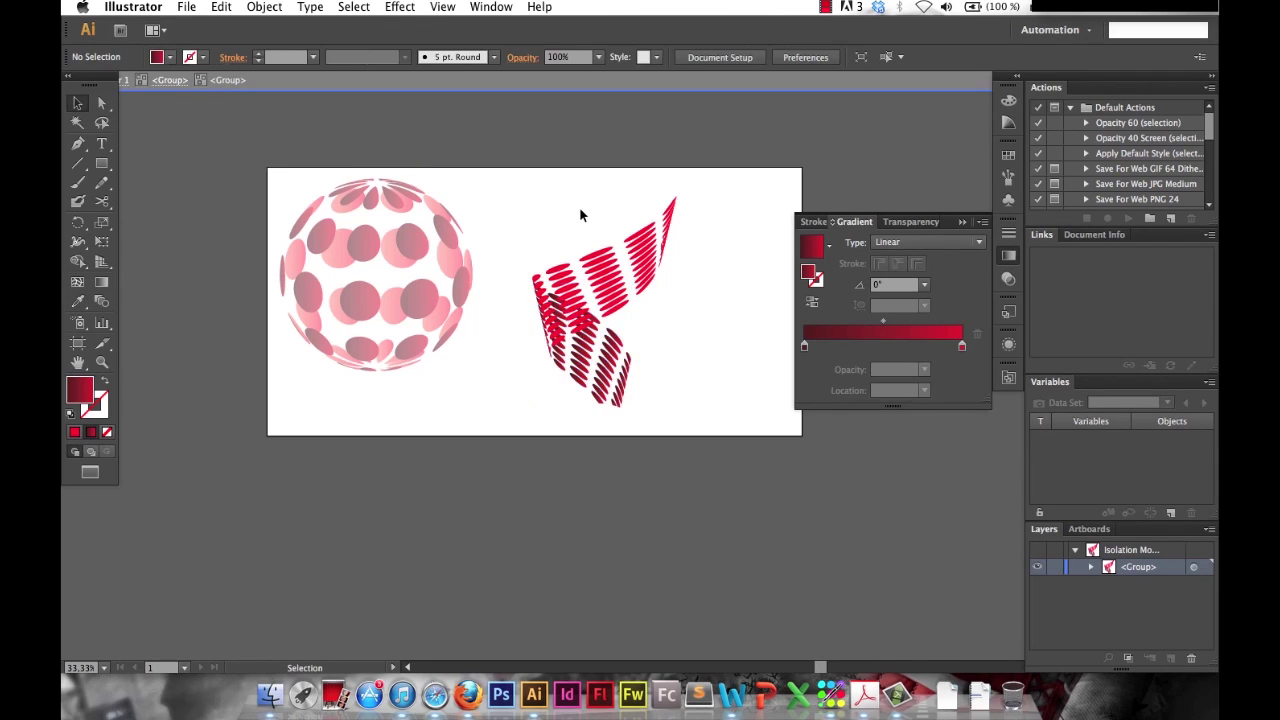
- Fill the upper strip of dots with the sphere's light red gradient and leave isolation mode
click(605, 253)
double_click(605, 253)
click(605, 253)
key(i)
click(343, 242)
click(77, 103)
click(763, 262)
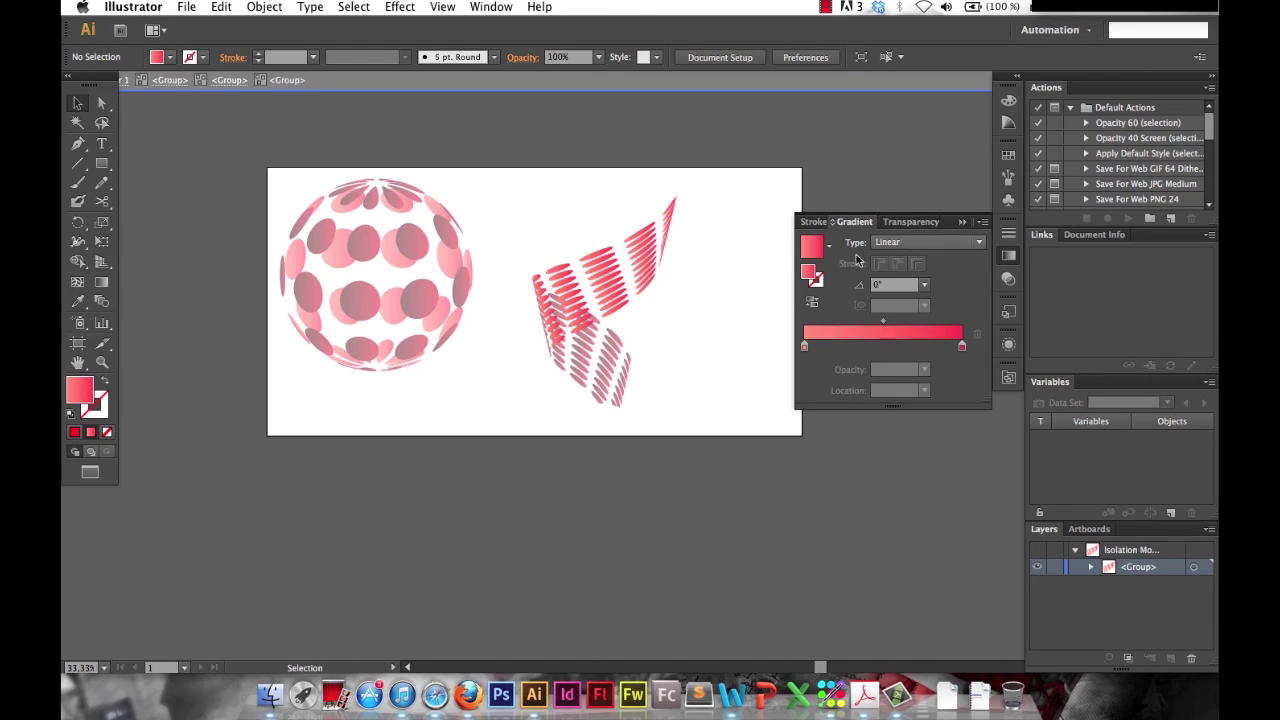
click(961, 221)
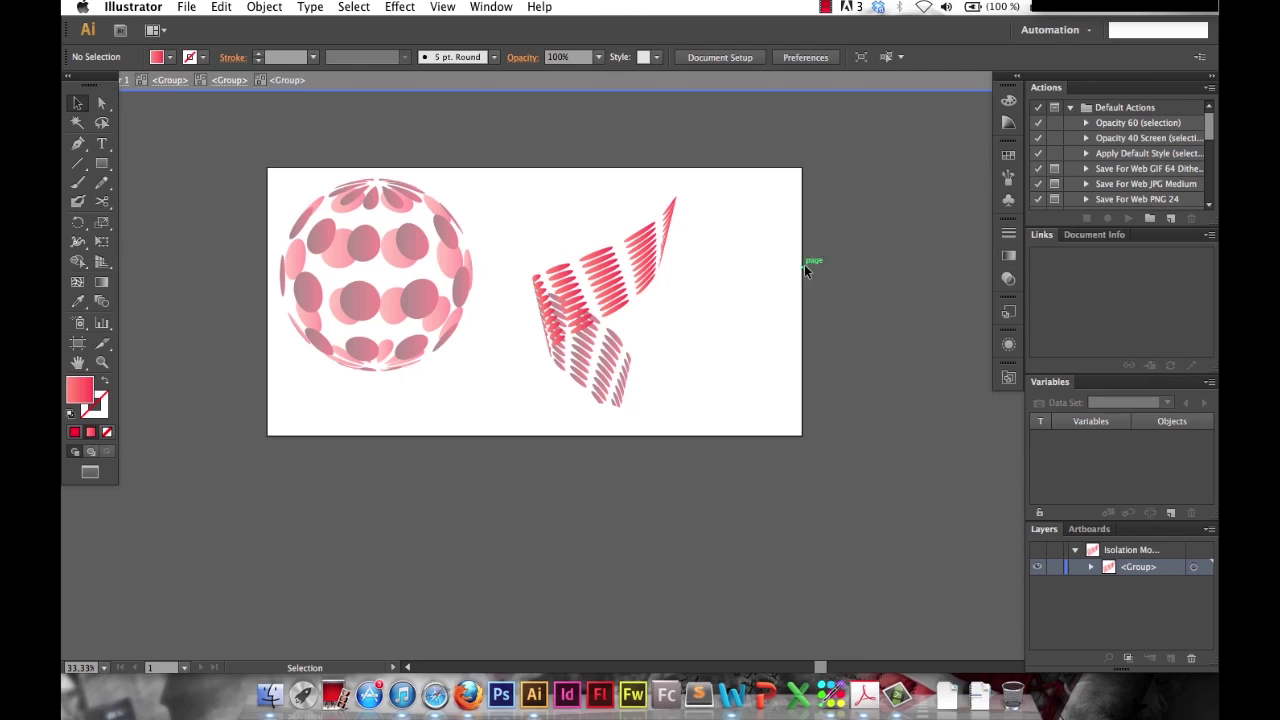
double_click(709, 314)
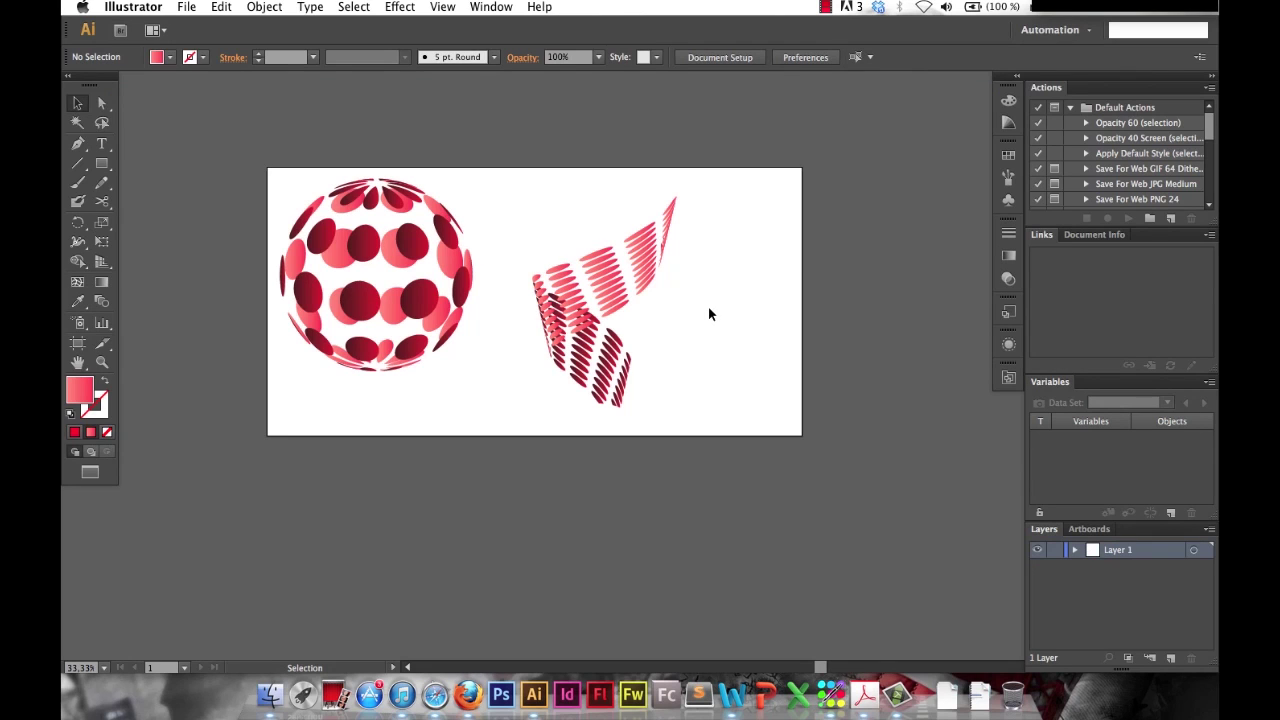
- Isolate the dot group again and fill the upper strip with the dark red gradient sampled from the sphere
click(614, 372)
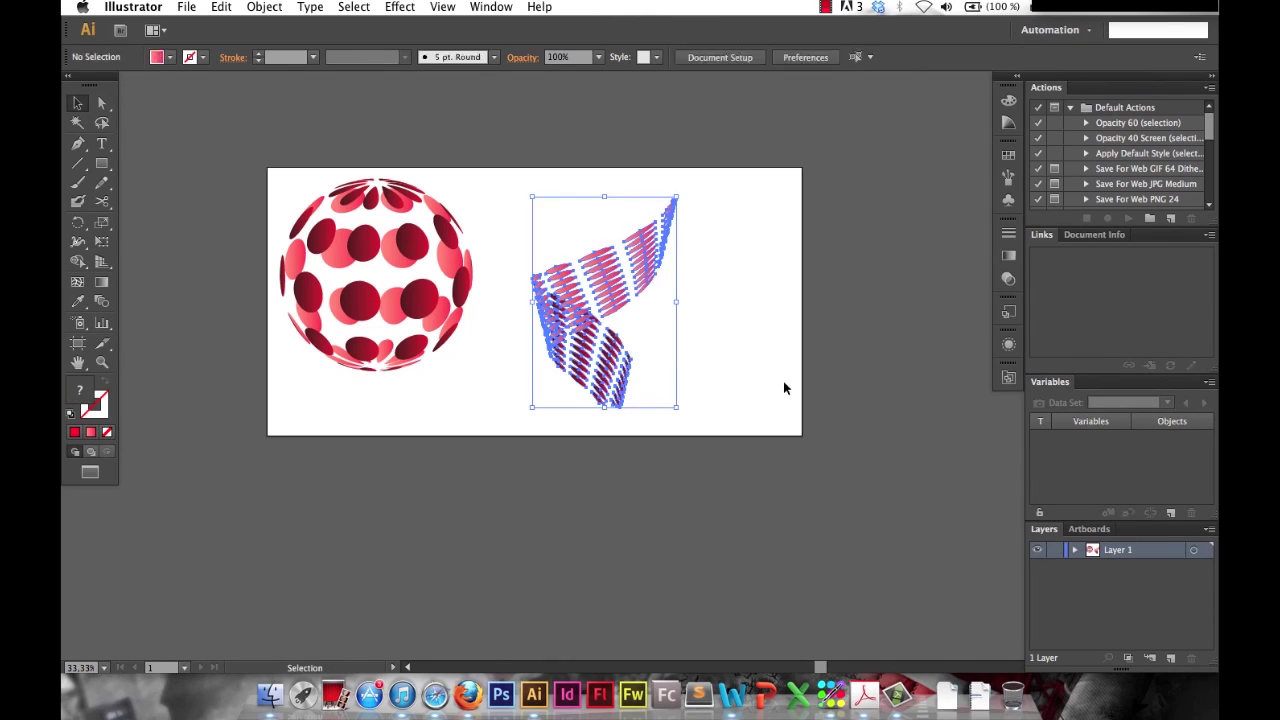
click(636, 288)
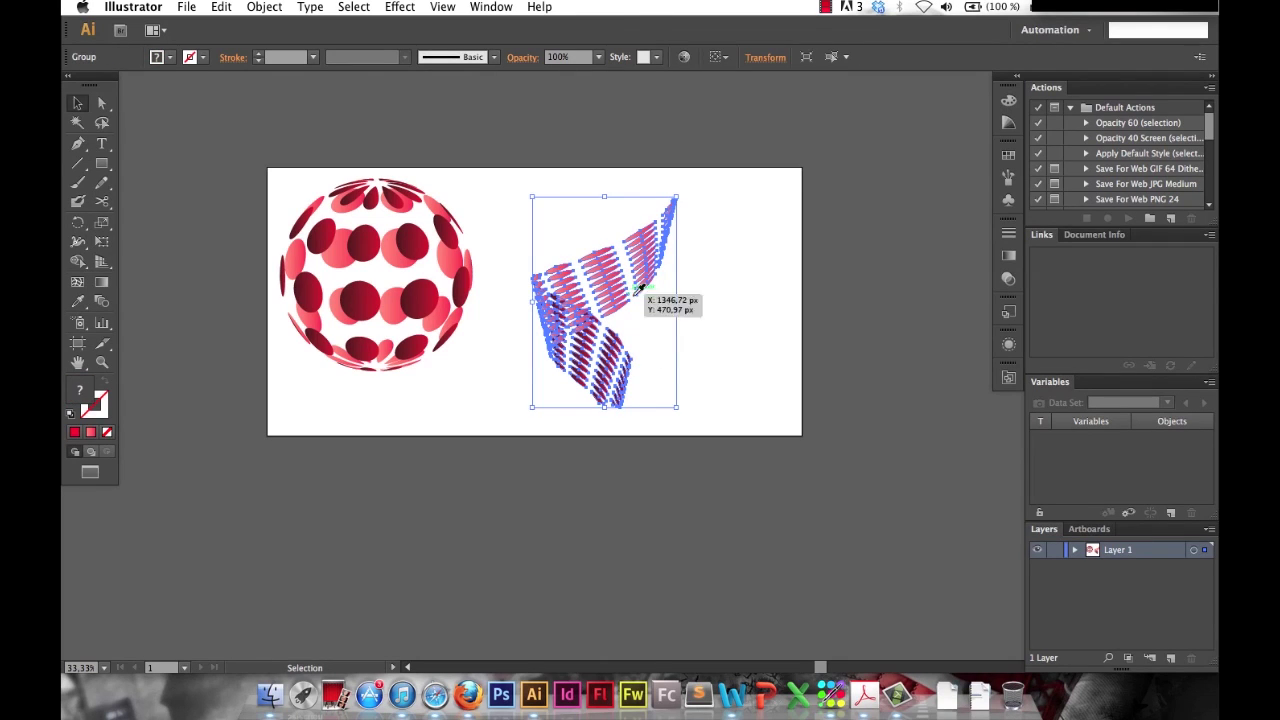
double_click(578, 267)
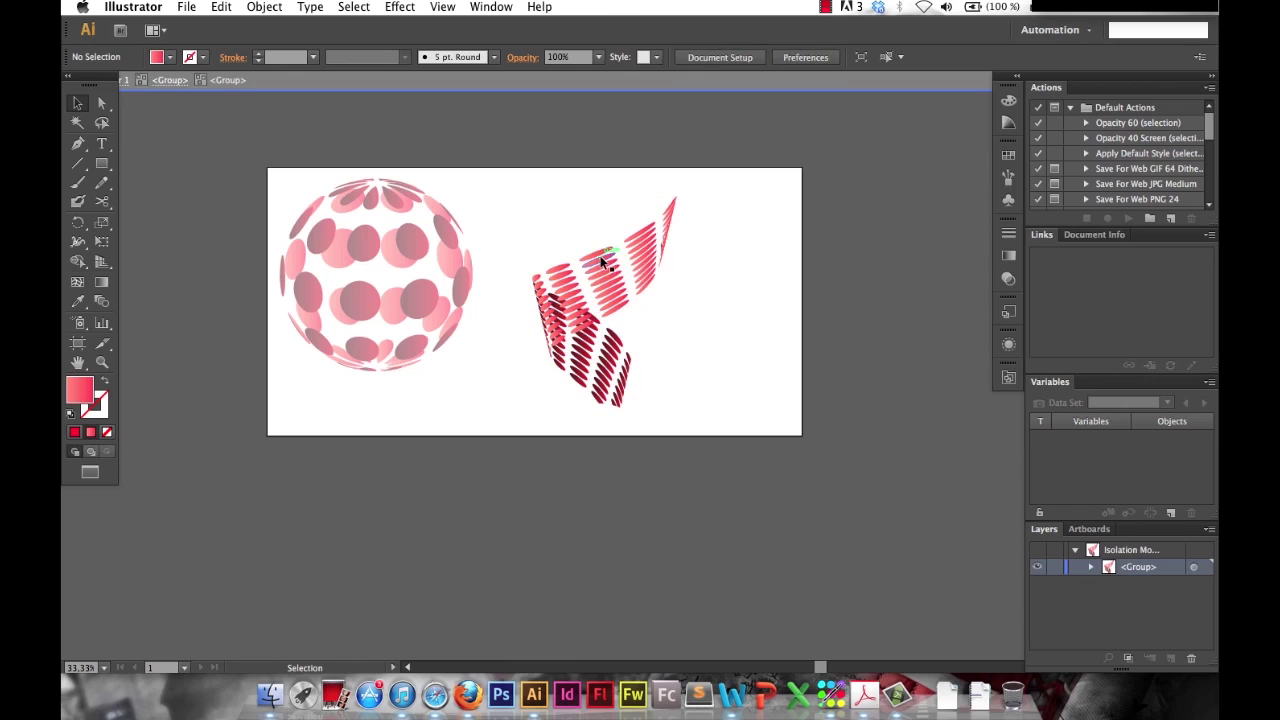
click(597, 260)
key(i)
click(425, 233)
click(78, 103)
- Fill the lower strip of dots with the sphere's light red gradient and exit isolation mode
click(600, 372)
key(i)
click(395, 312)
click(78, 103)
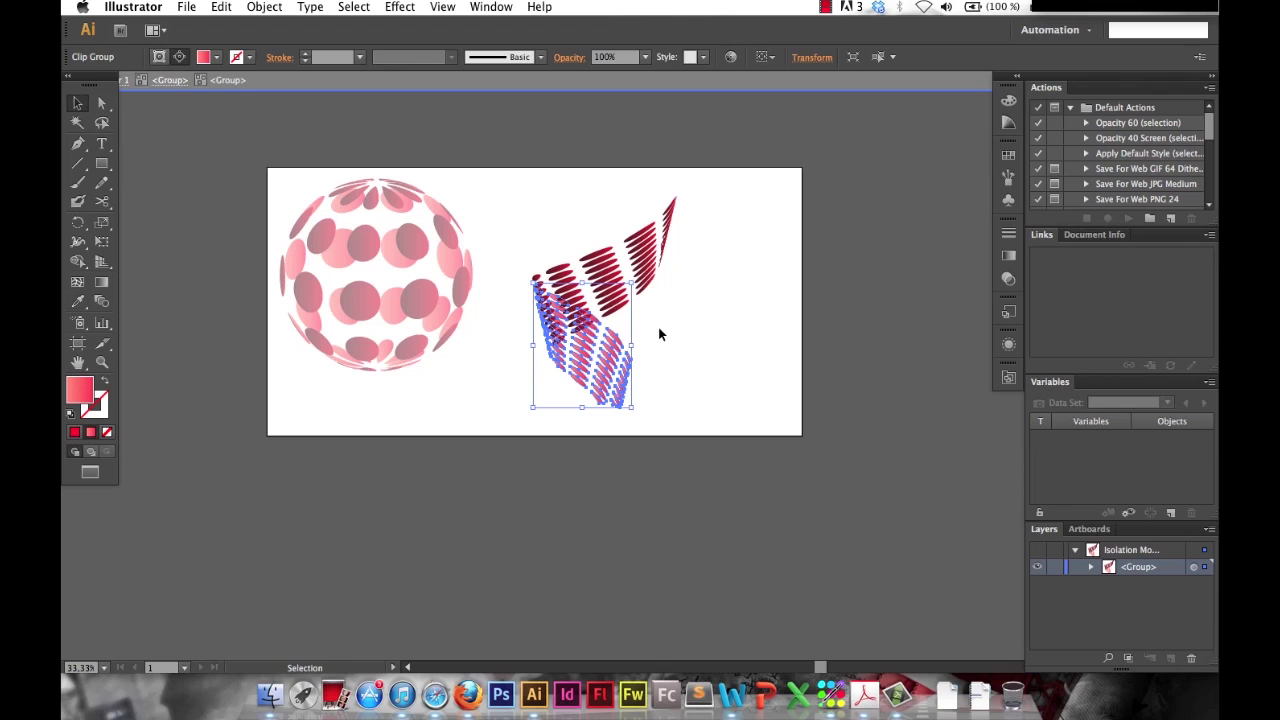
click(681, 336)
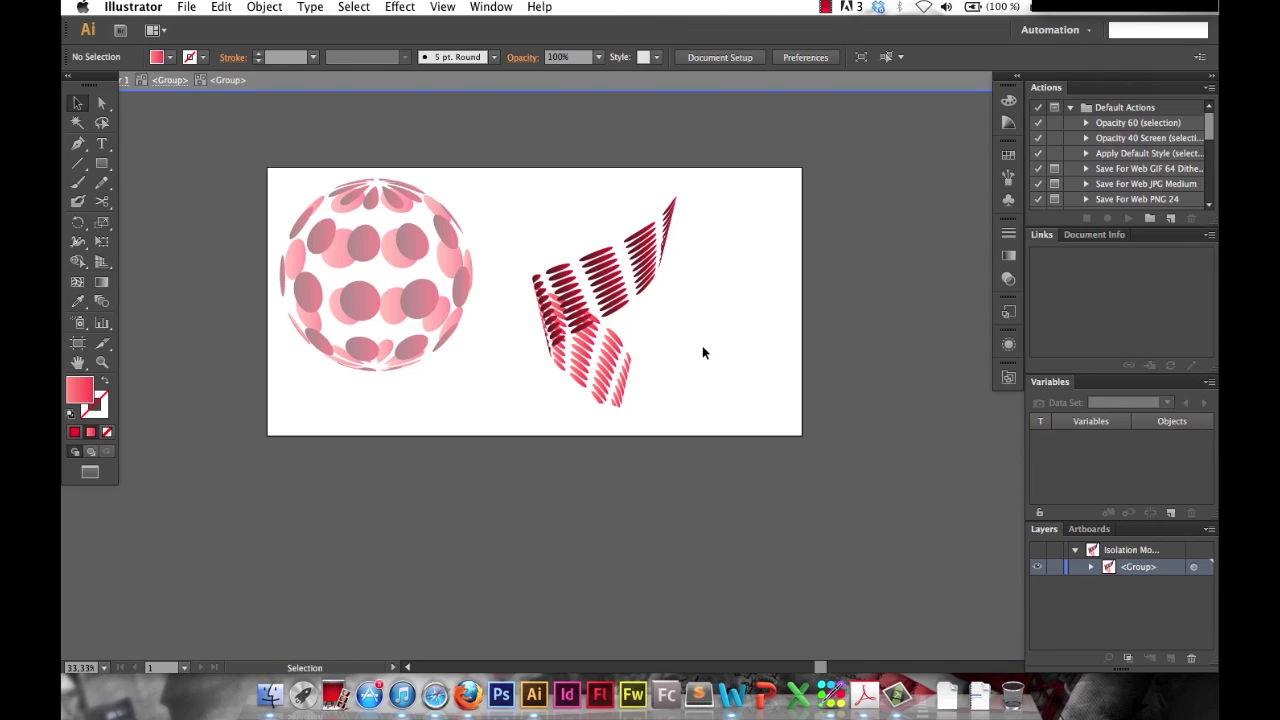
double_click(702, 352)
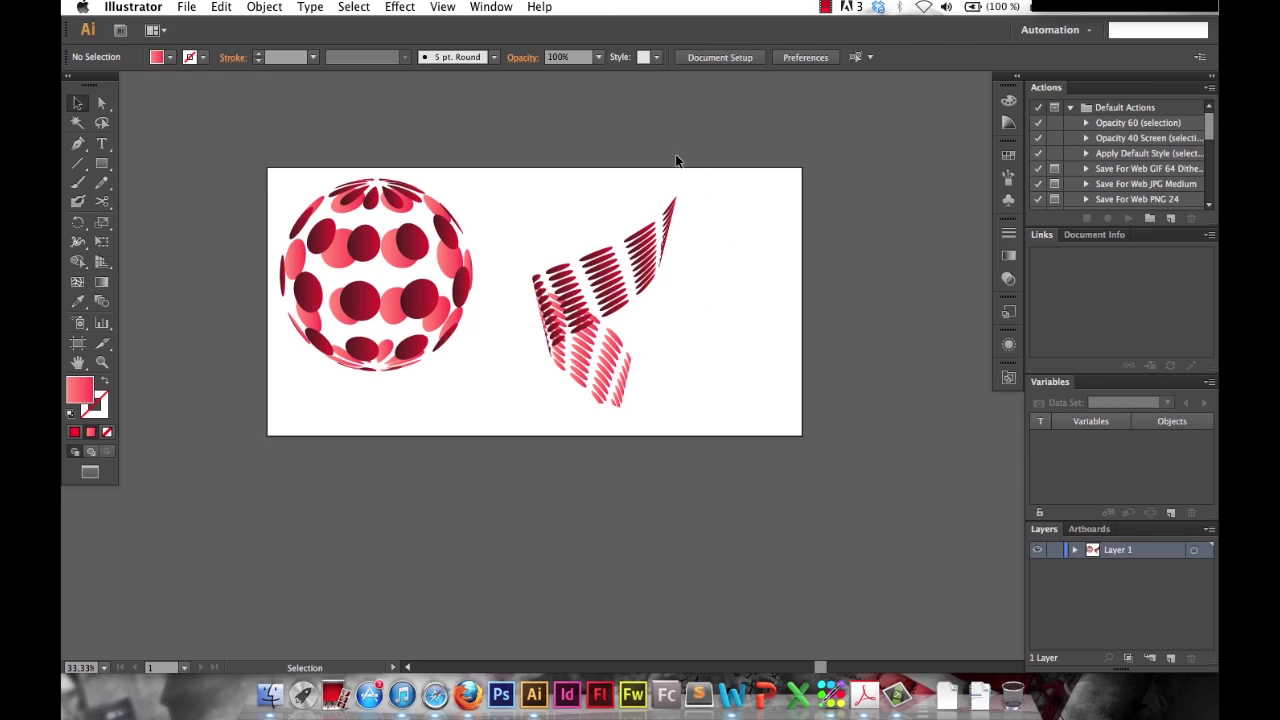
click(408, 7)
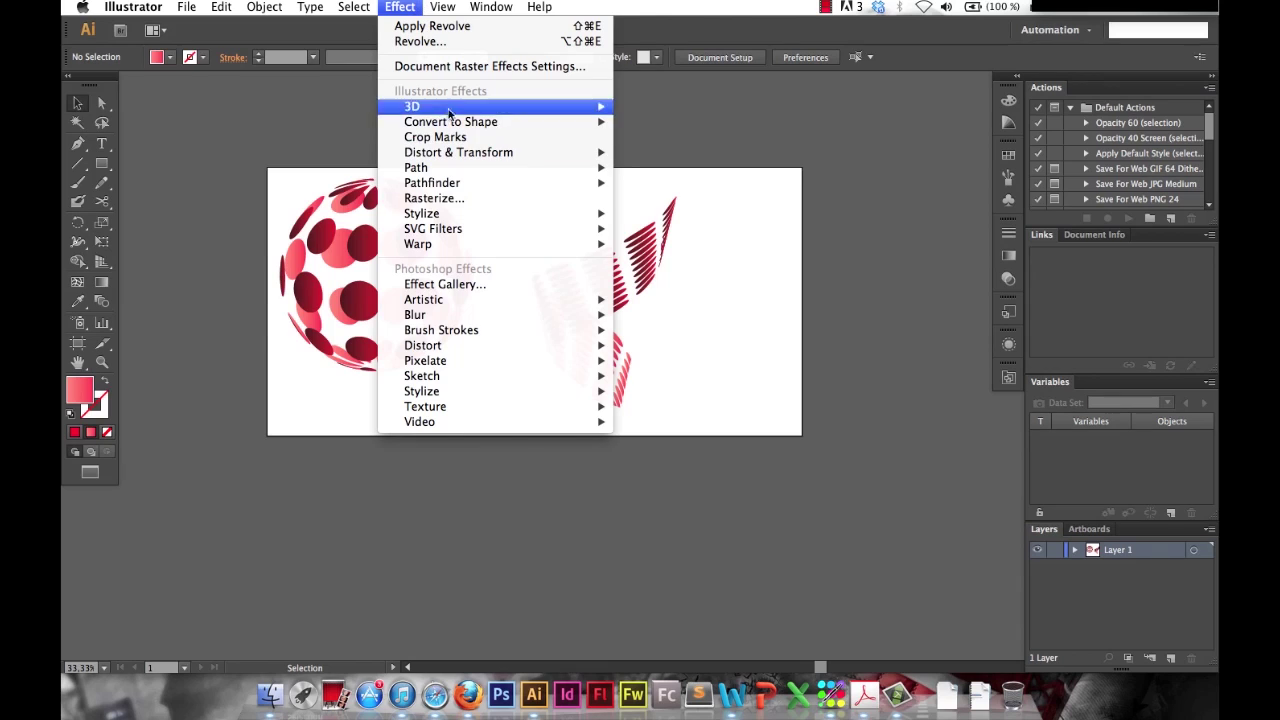
mouse_move(465, 106)
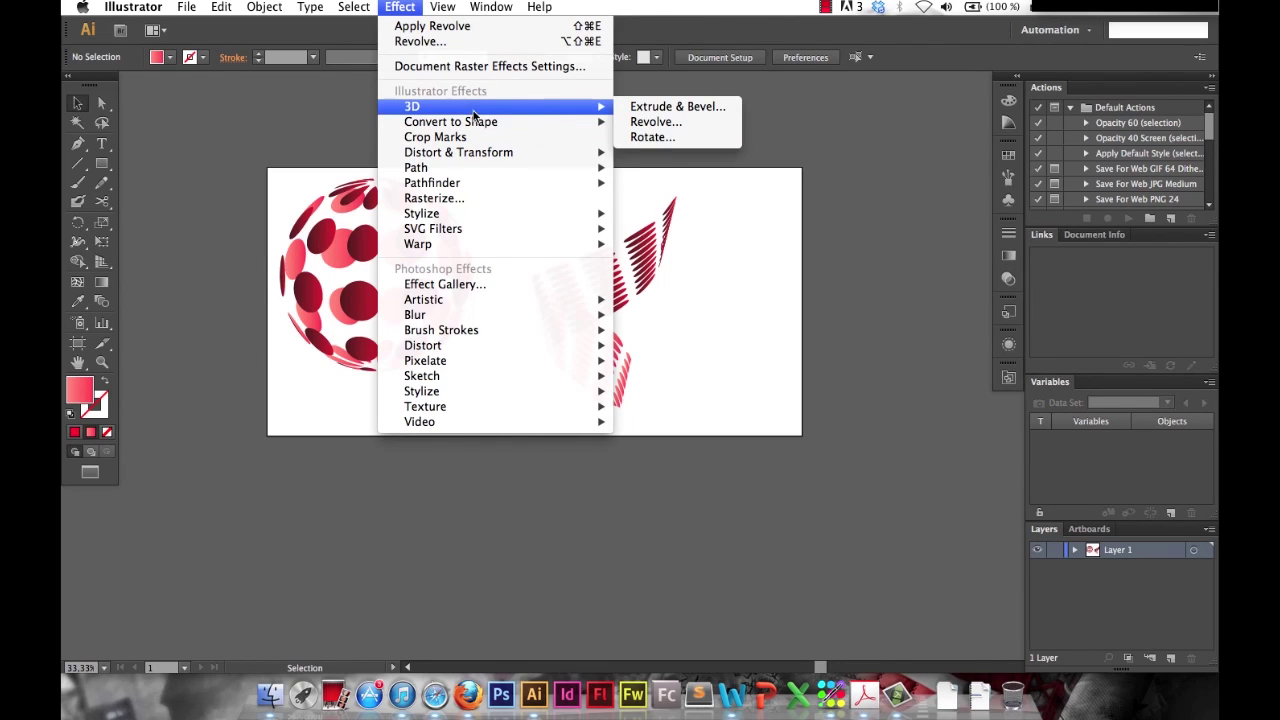
click(754, 230)
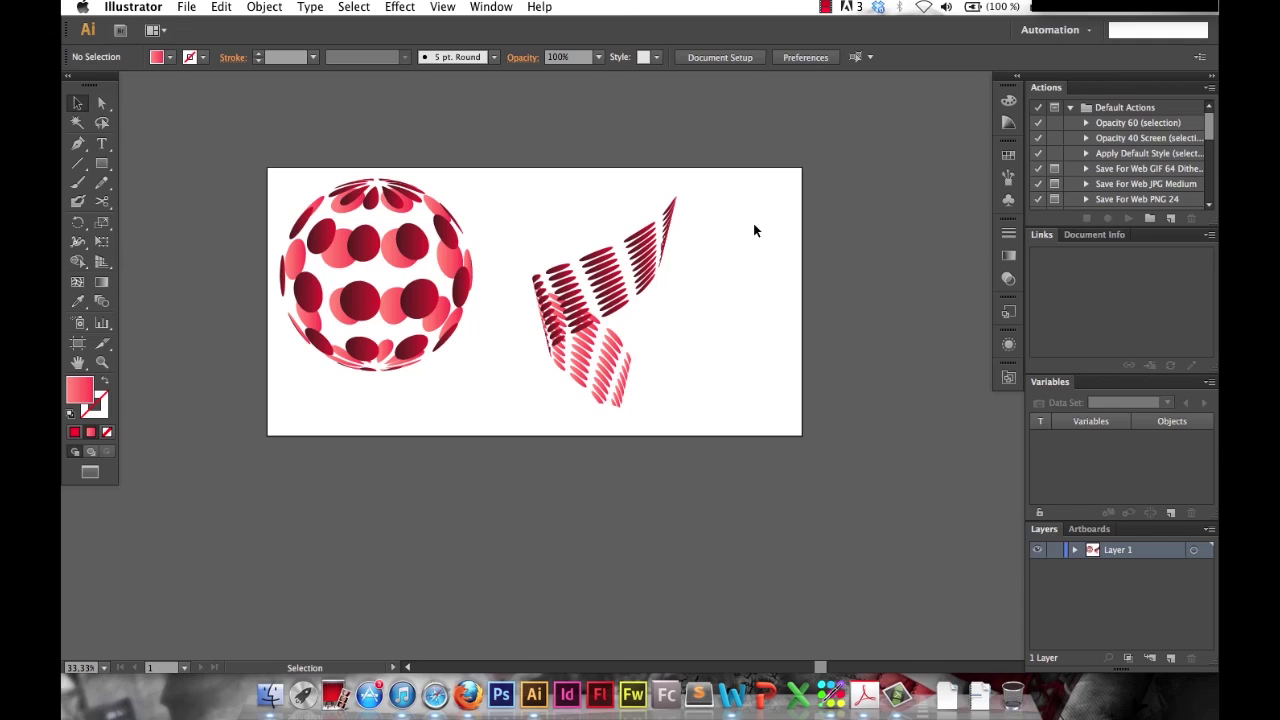
click(1008, 199)
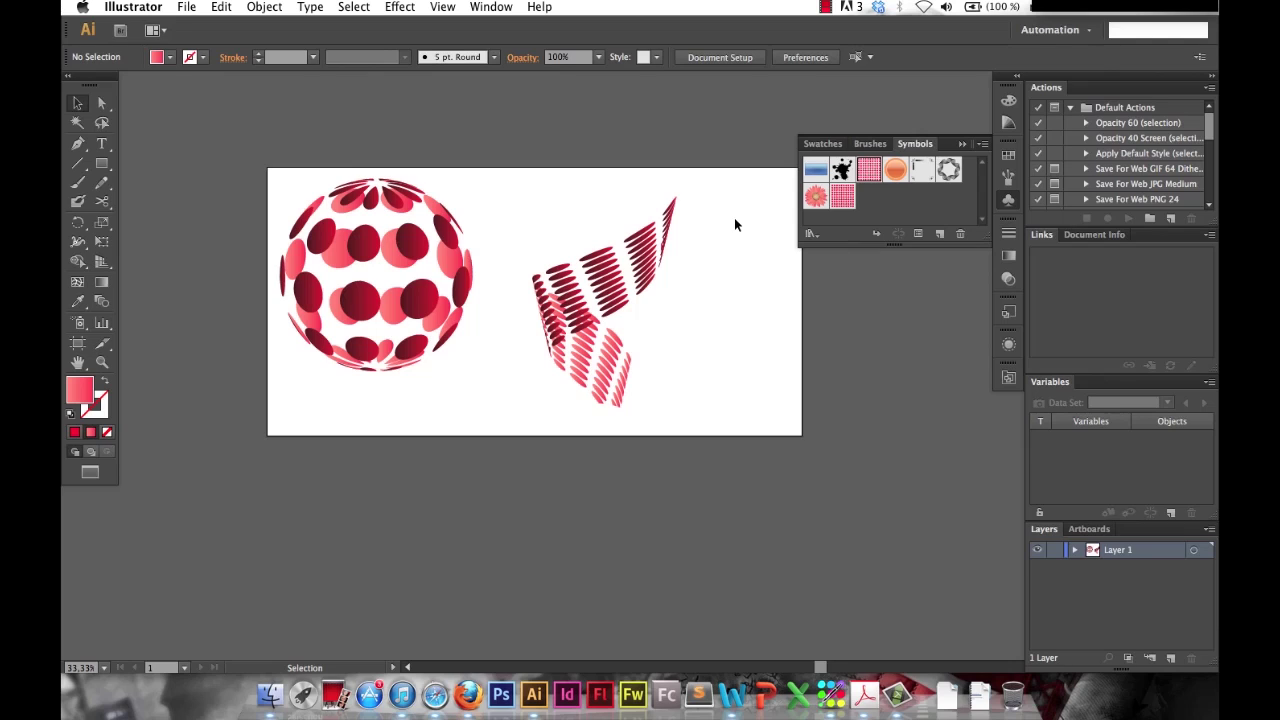
click(957, 146)
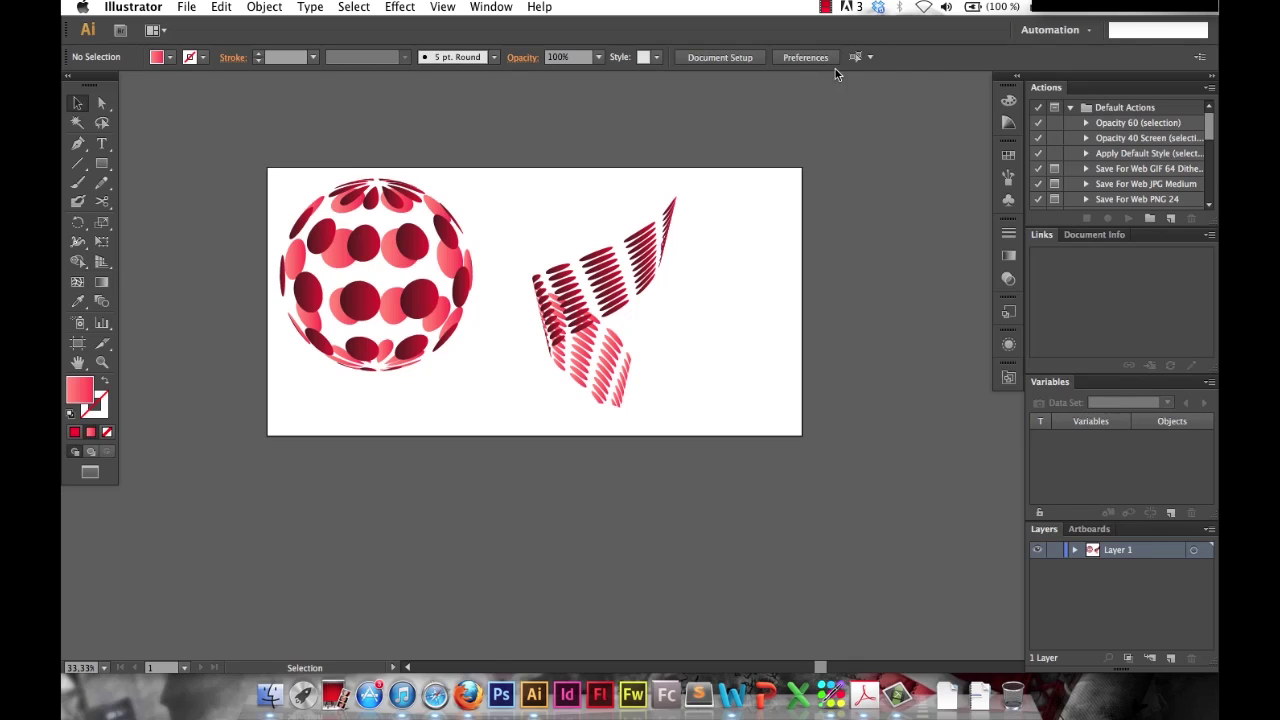
key(super)
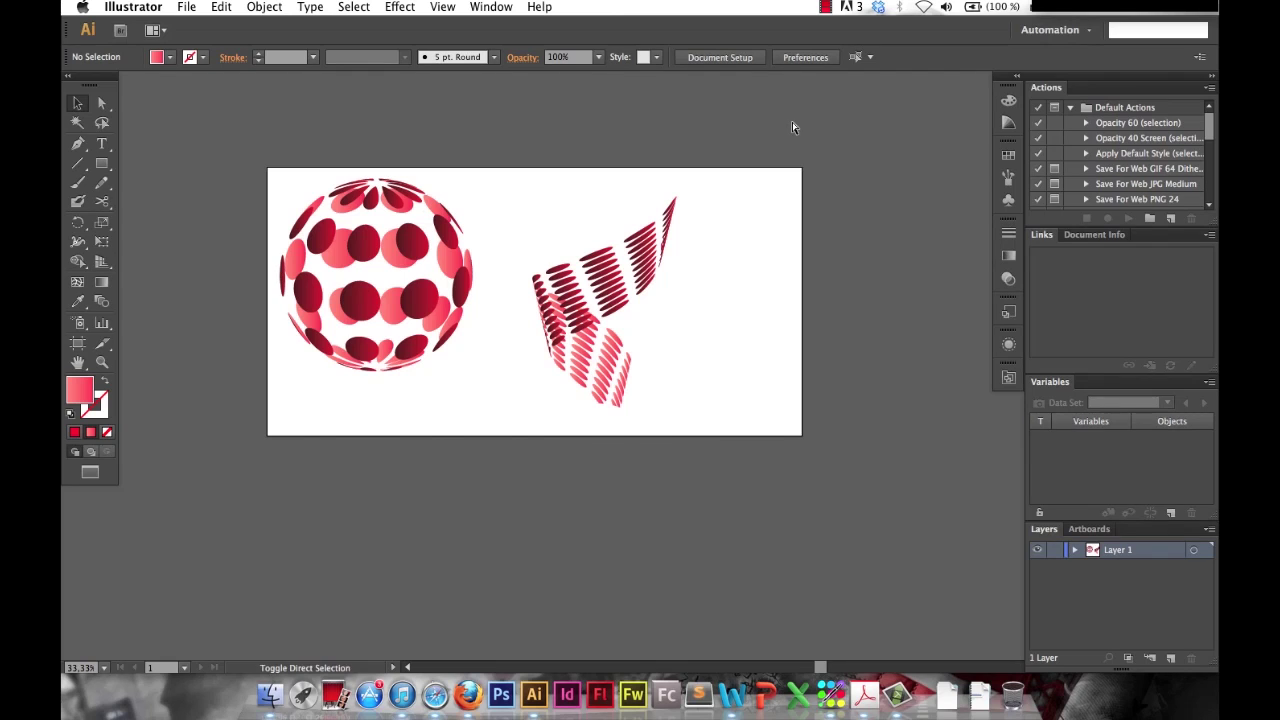